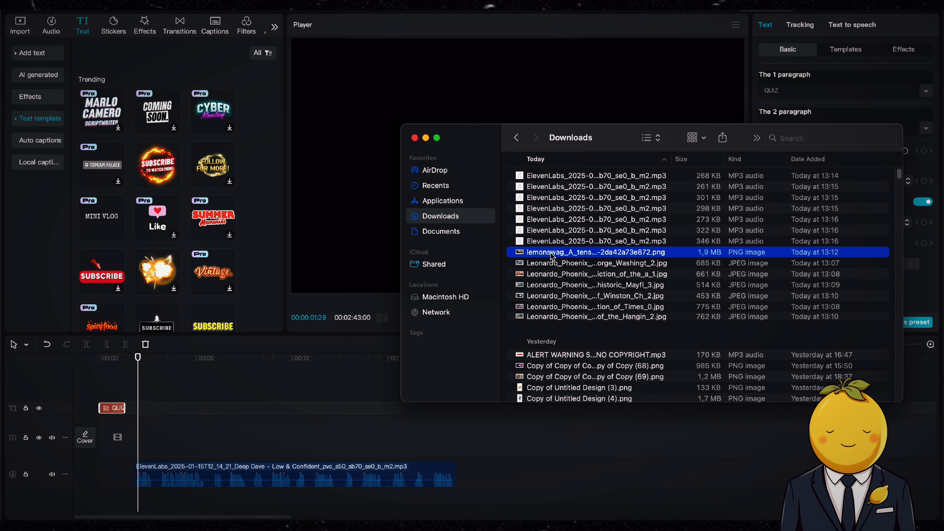
Bring the downloaded images into the project and place them on the video track
shift+click(555, 317)
drag(555, 317, 283, 427)
drag(197, 417, 397, 459)
click(757, 345)
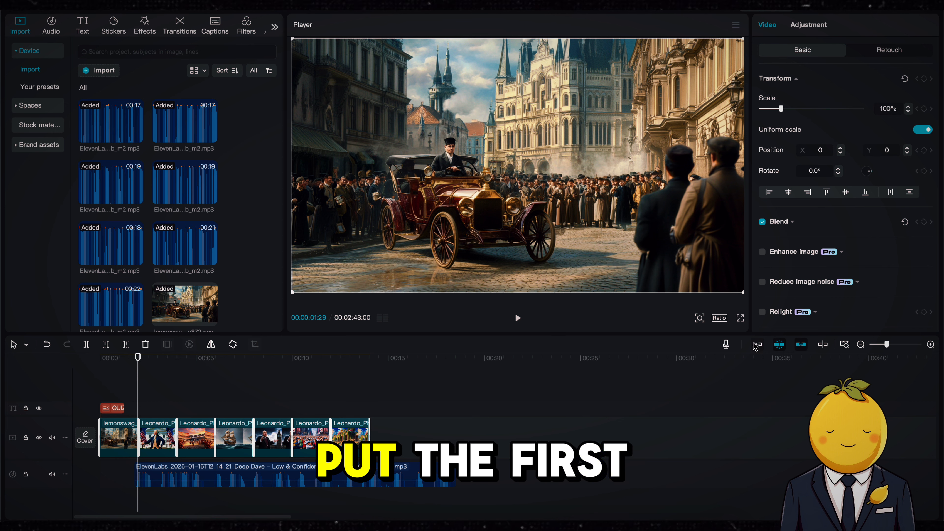
Rearrange the timeline so the quiz title and the Washington image clip sit at the beginning
drag(194, 433, 473, 433)
drag(392, 408, 112, 408)
click(410, 446)
key(space)
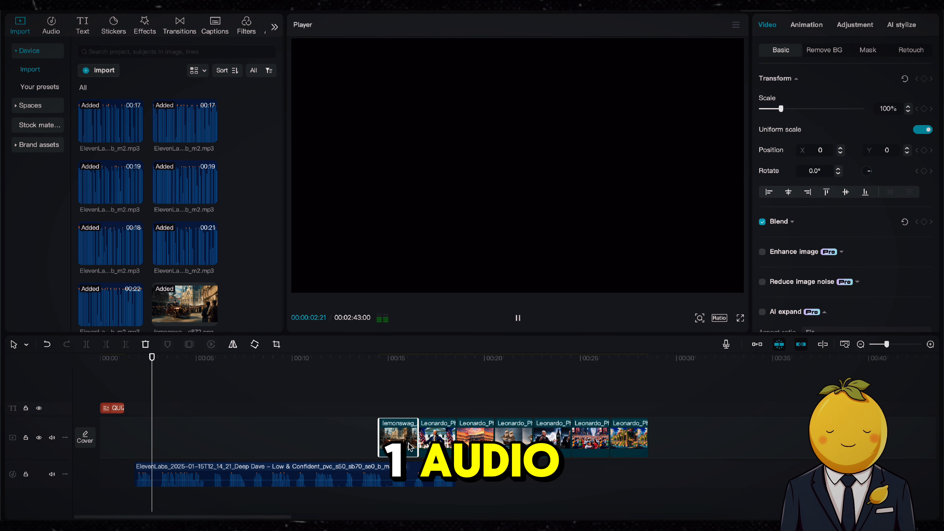
drag(434, 435, 148, 435)
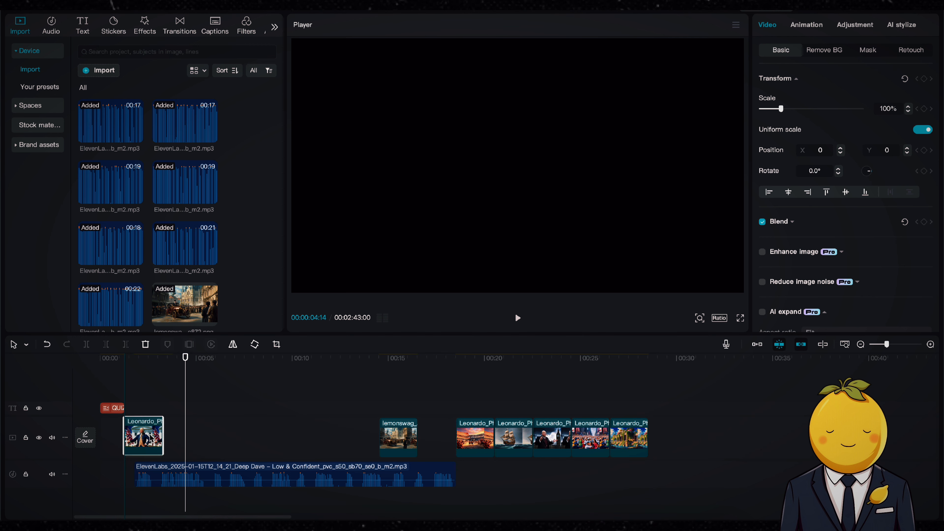
Extend the Washington image clip to about 13 seconds and align the narration audio with its start
drag(163, 445, 738, 448)
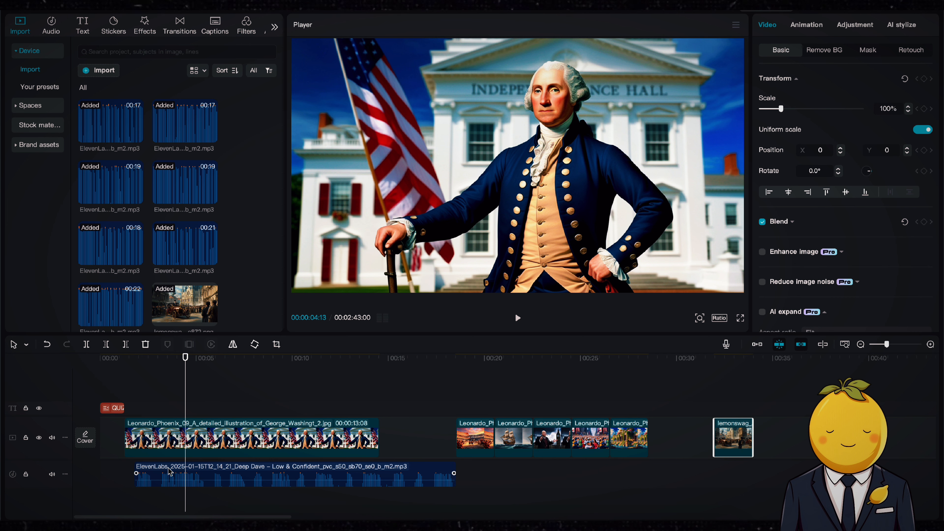
drag(170, 472, 154, 471)
key(space)
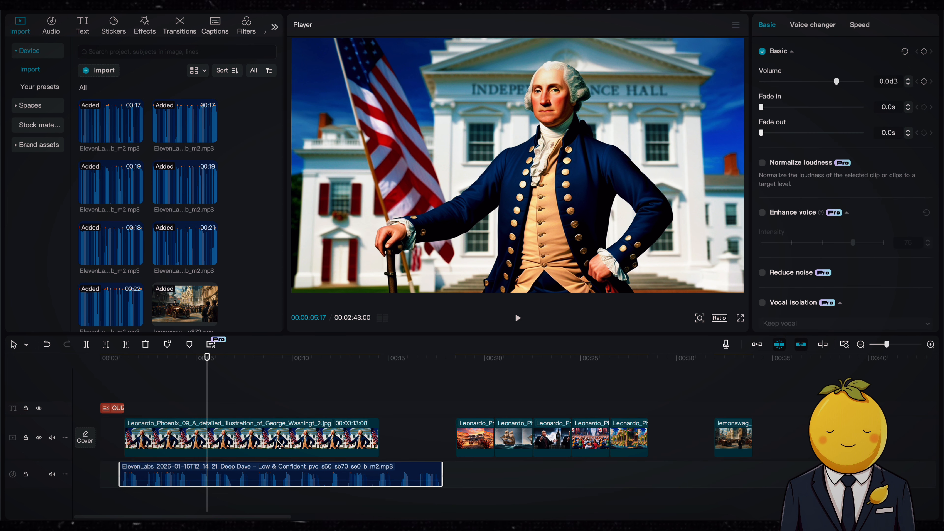
Search the effects for blur and add the Blur effect over the Washington clip
click(145, 26)
click(140, 51)
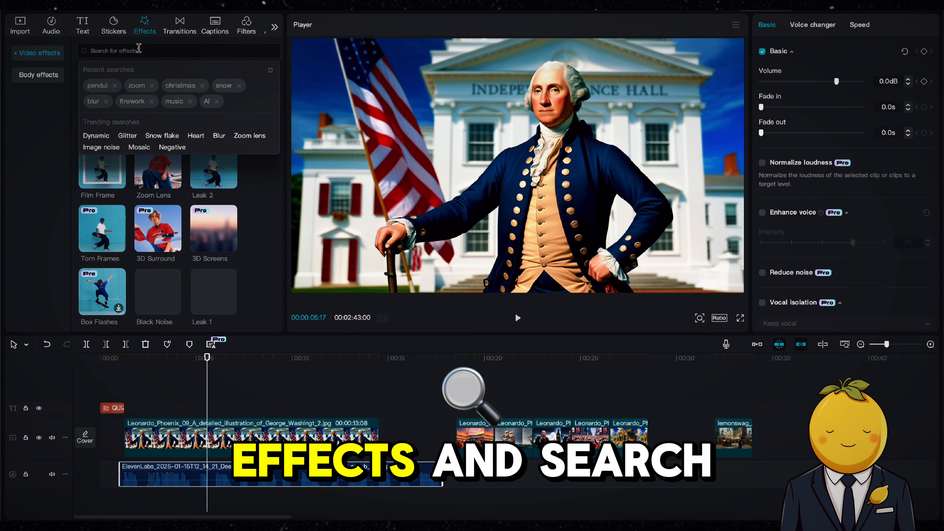
text(blur)
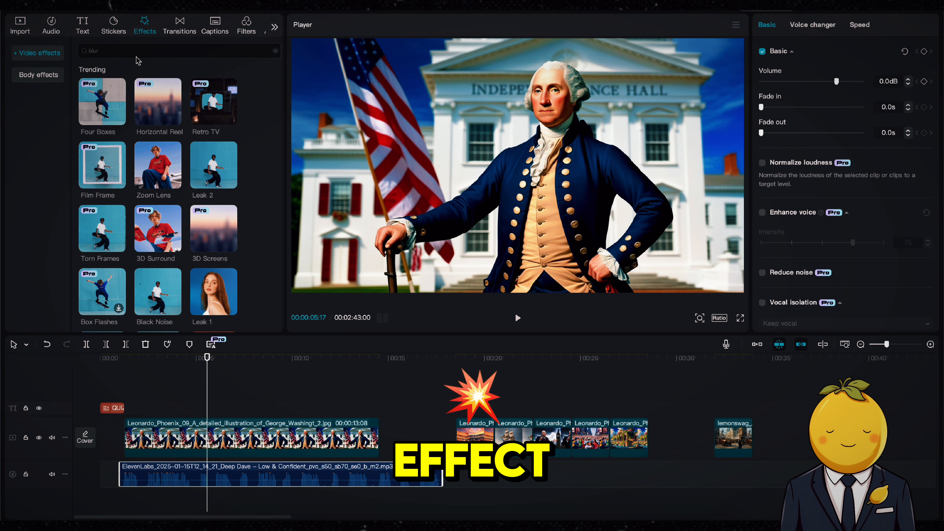
key(Return)
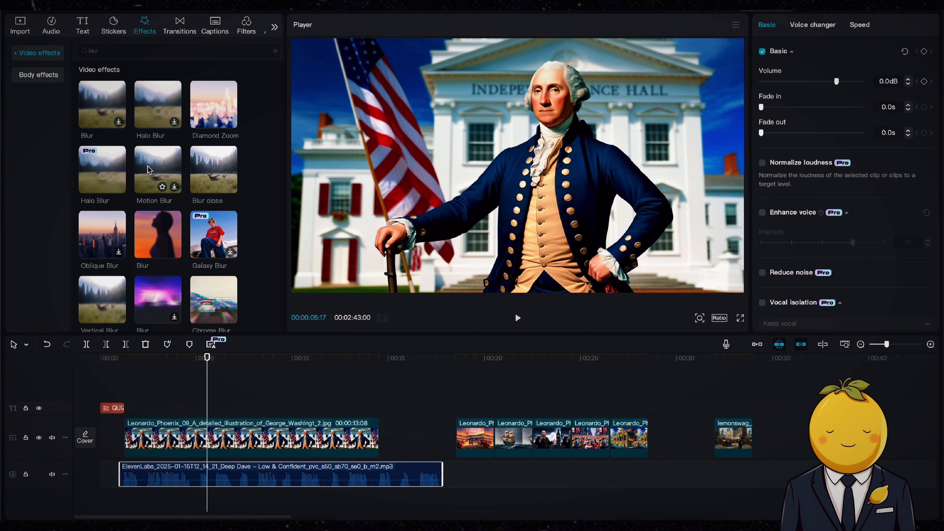
drag(102, 105, 199, 416)
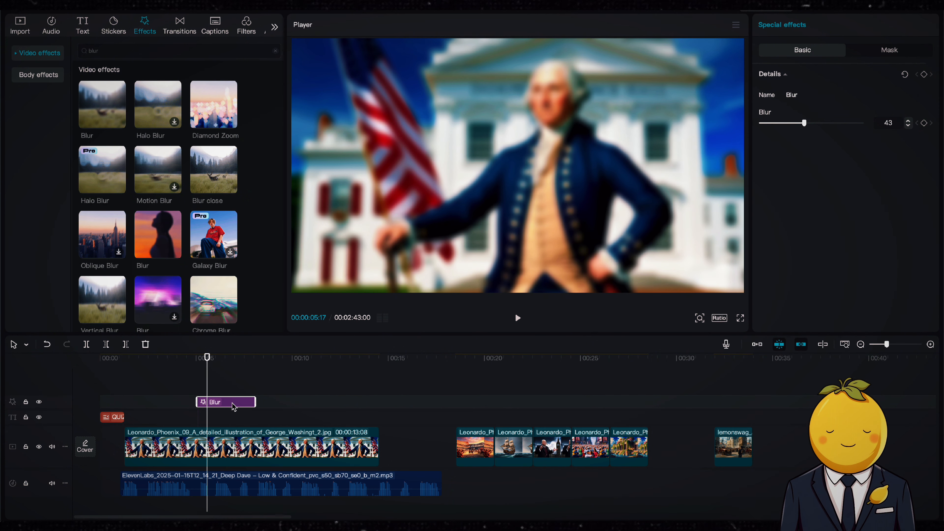
Move the Blur effect to the start of the Washington clip and preview the result
drag(171, 421, 156, 430)
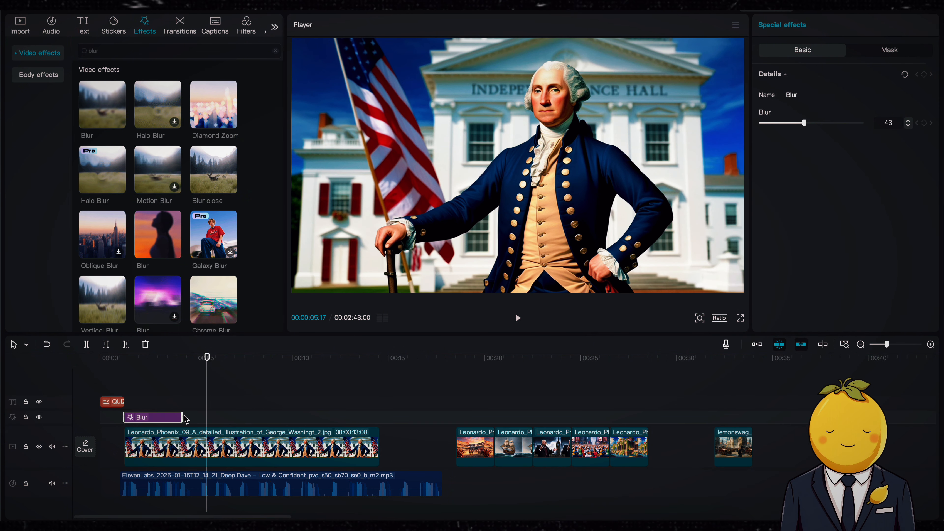
click(135, 377)
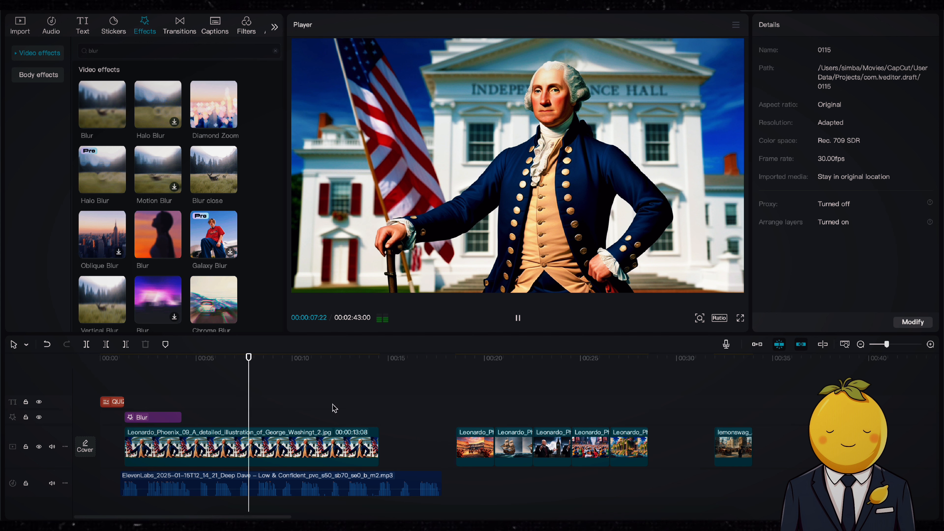
click(347, 360)
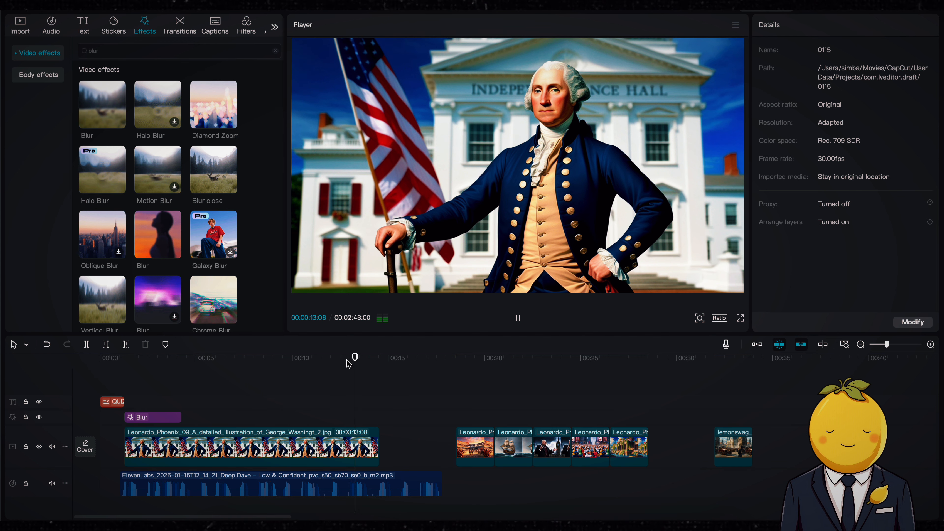
Trim the Washington clip to about 12:24 and duplicate it onto a new track above
drag(379, 455, 371, 455)
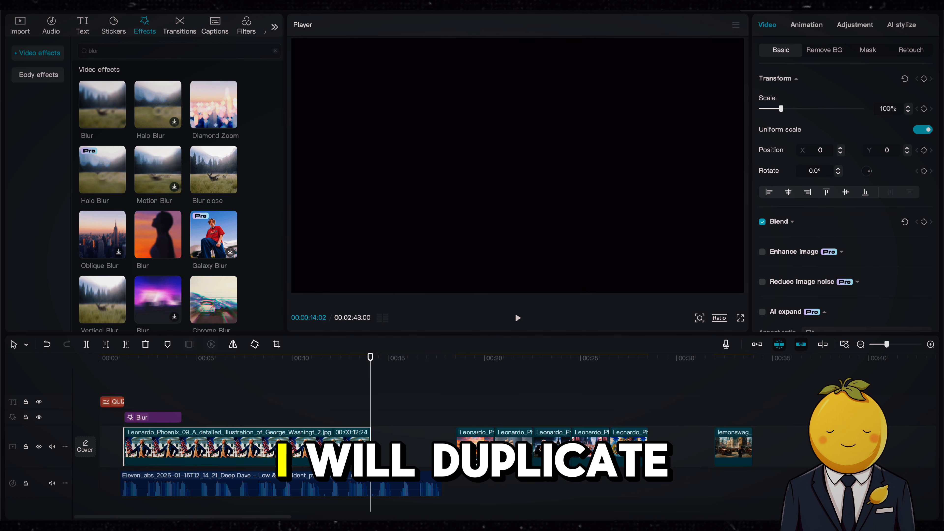
key(super+c)
key(super+v)
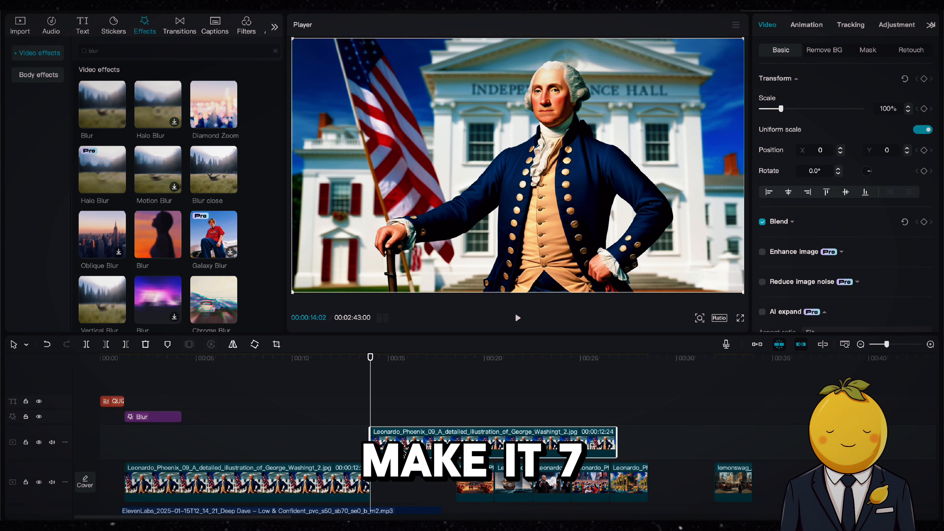
Reposition the duplicate Washington clip so it starts around 14 seconds on the upper track
drag(414, 436, 38, 432)
click(305, 360)
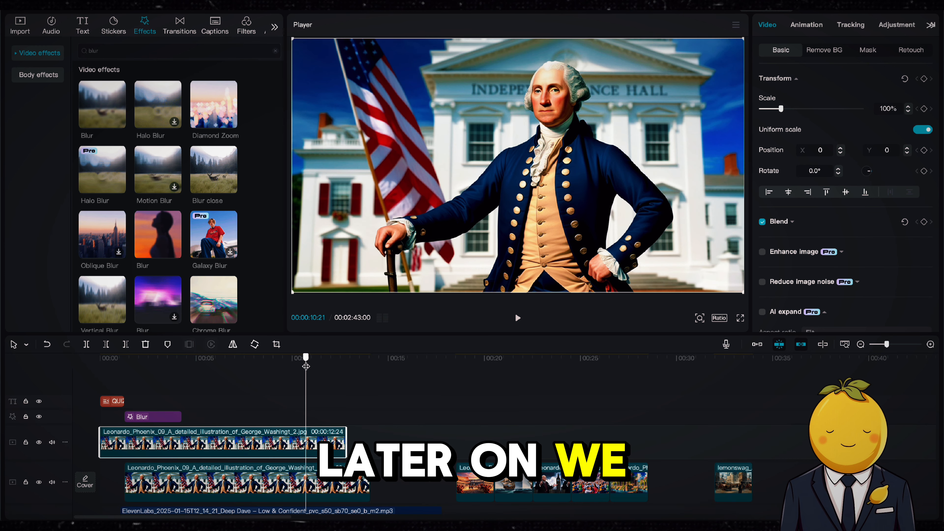
drag(305, 360, 245, 362)
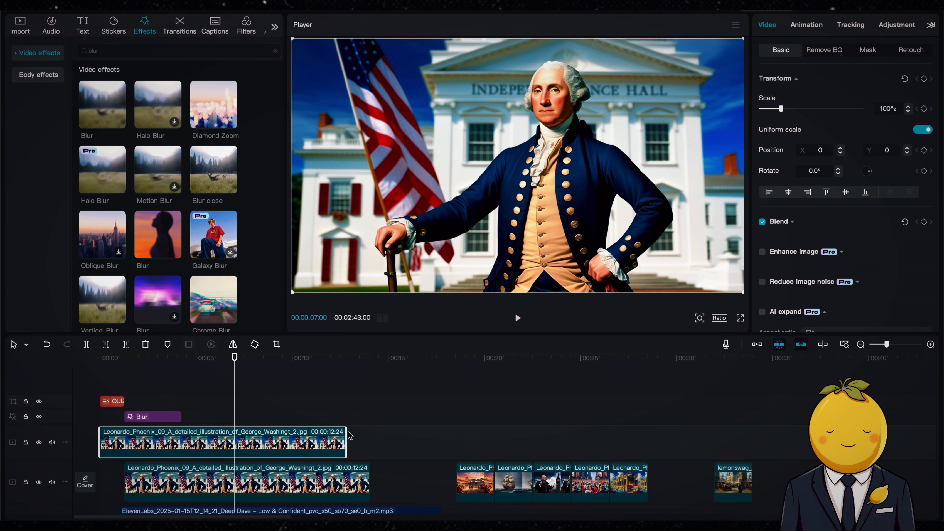
drag(348, 431, 493, 439)
scroll(441, 487, down, 3)
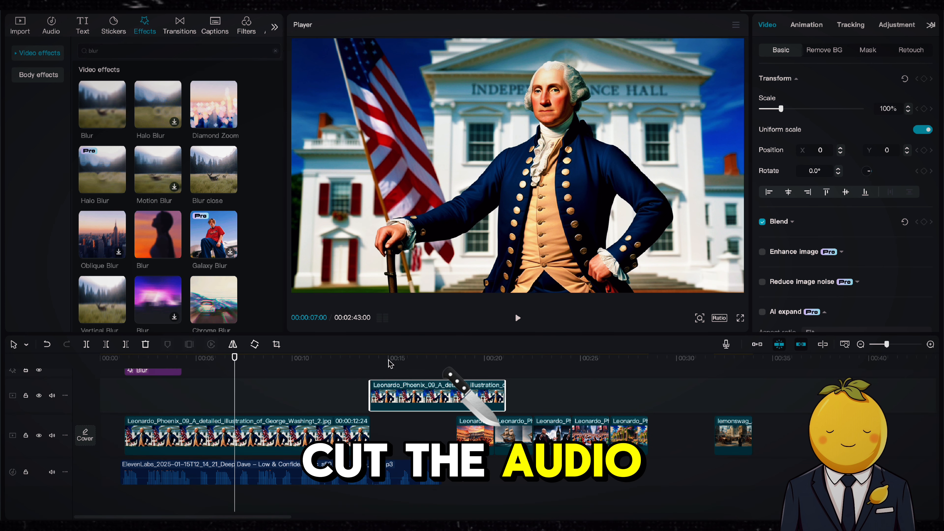
Split the narration audio at about 14 seconds and shift the remaining audio and clips later to open a gap
click(380, 364)
drag(381, 365, 370, 364)
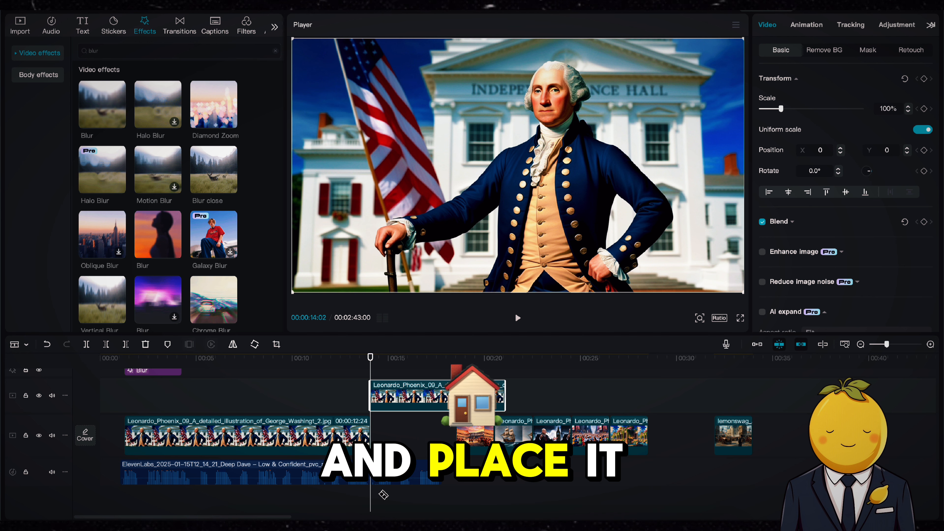
click(372, 479)
key(a)
drag(788, 440, 517, 477)
click(502, 362)
key(space)
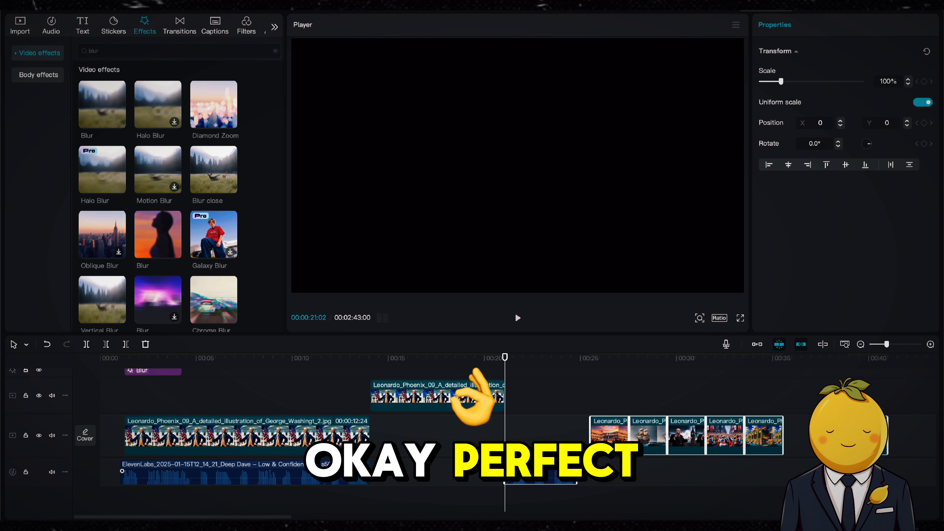
Nudge the second audio piece slightly earlier and preview the gap
drag(528, 474, 521, 474)
click(351, 361)
key(space)
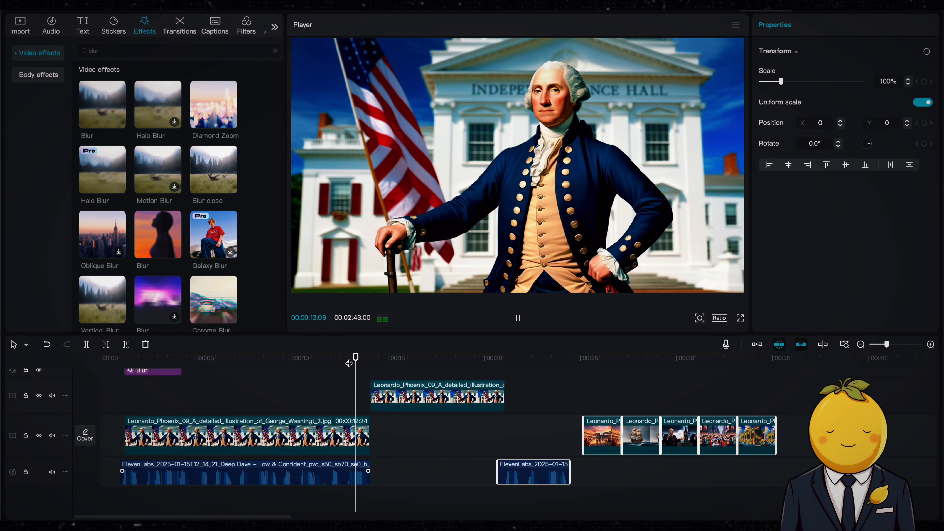
click(480, 444)
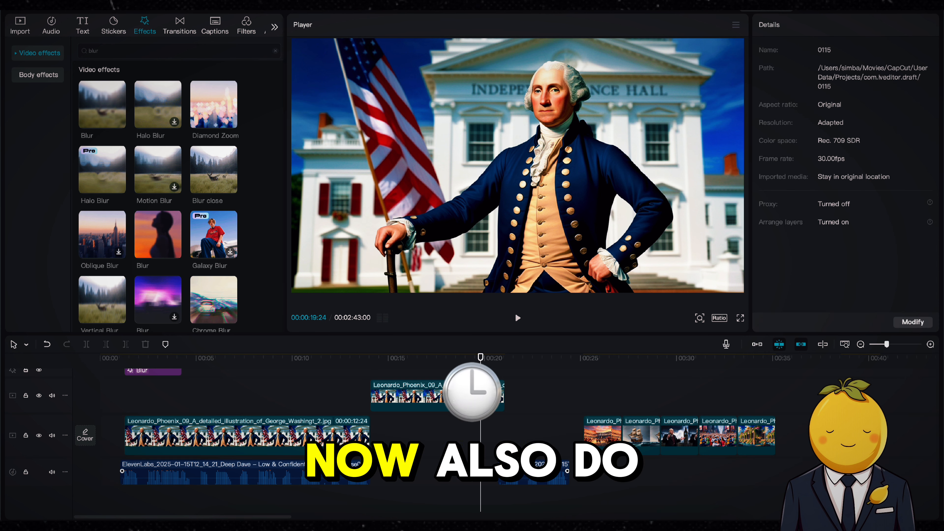
key(space)
scroll(443, 489, right, 5)
key(space)
Extend the main Washington clip to about 23 seconds to fill the gap
drag(194, 428, 376, 418)
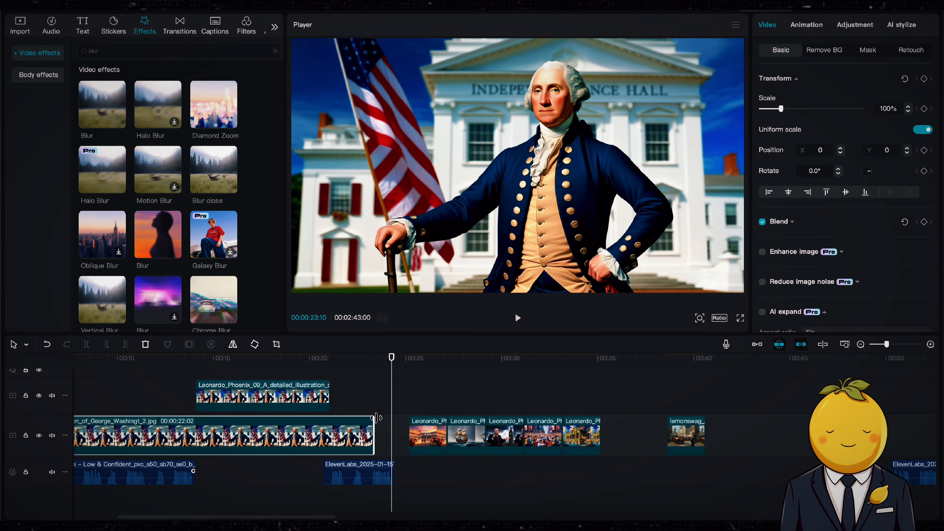
drag(886, 344, 883, 344)
drag(418, 406, 290, 440)
drag(290, 440, 472, 440)
click(102, 359)
key(space)
drag(883, 344, 891, 344)
scroll(429, 447, left, 3)
key(space)
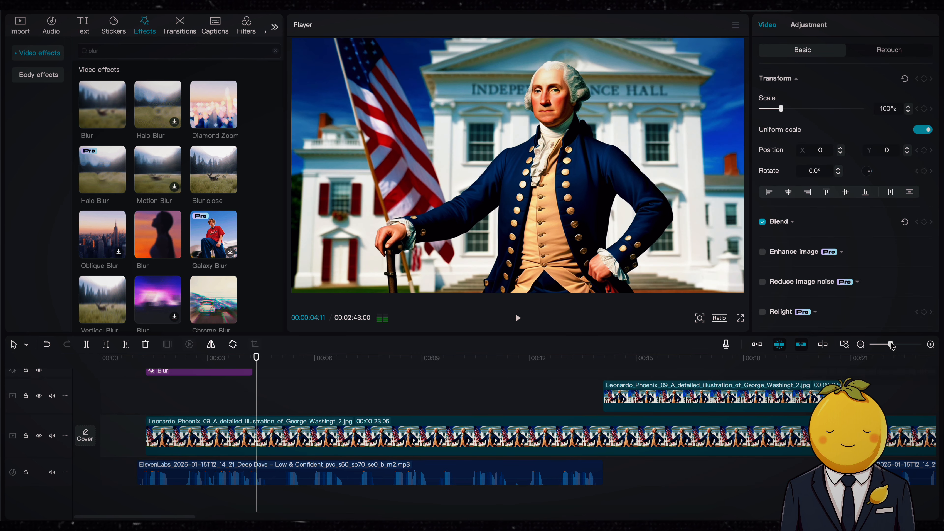
Extend the Blur effect so it ends where the duplicate Washington clip begins
scroll(429, 448, right, 3)
scroll(428, 447, up, 1)
drag(207, 389, 709, 388)
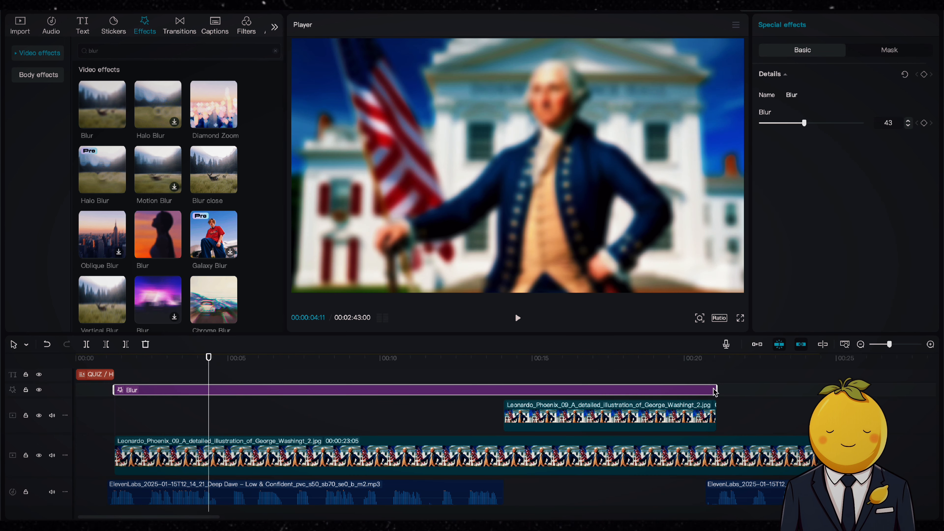
click(711, 359)
key(space)
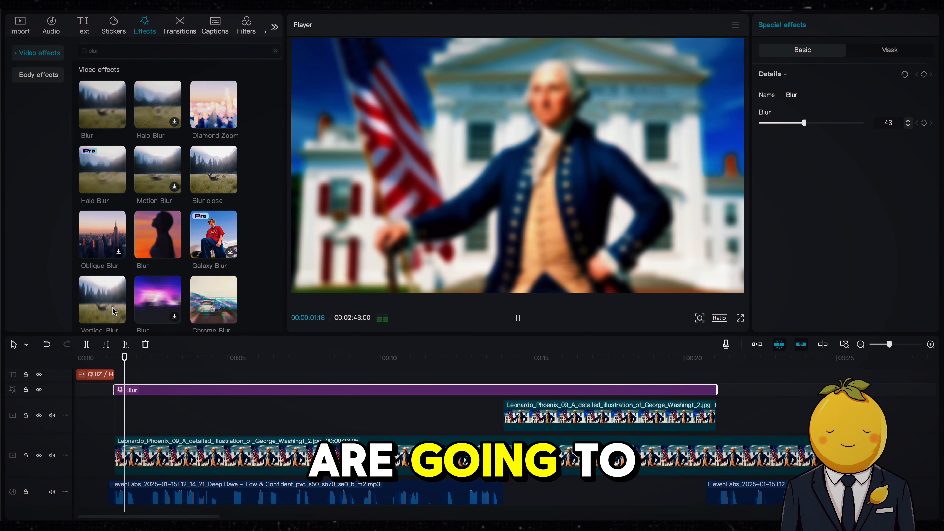
Add a title text template at the start of the timeline
key(space)
click(82, 23)
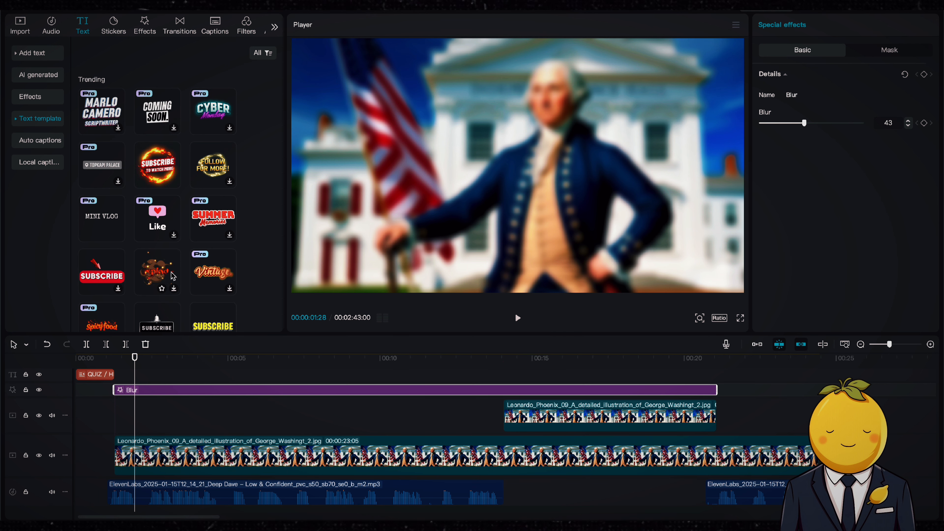
scroll(174, 208, down, 10)
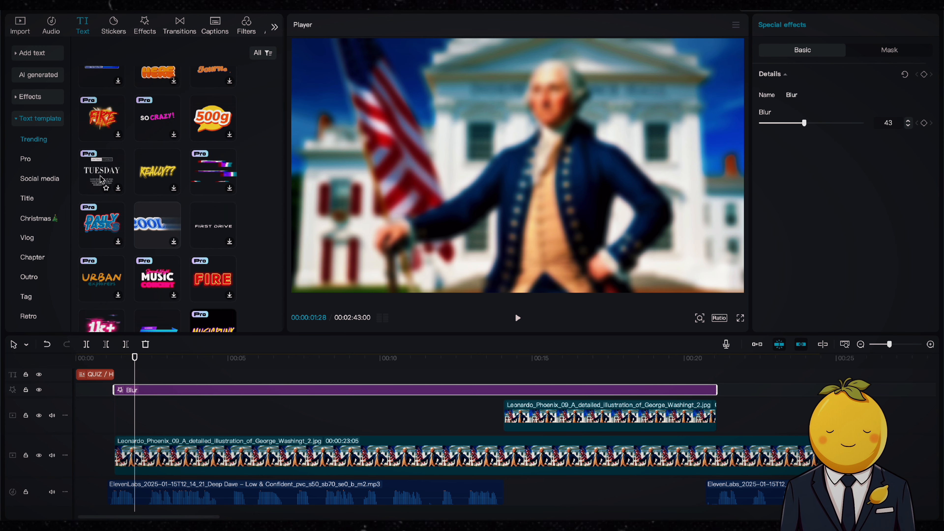
drag(213, 226, 117, 382)
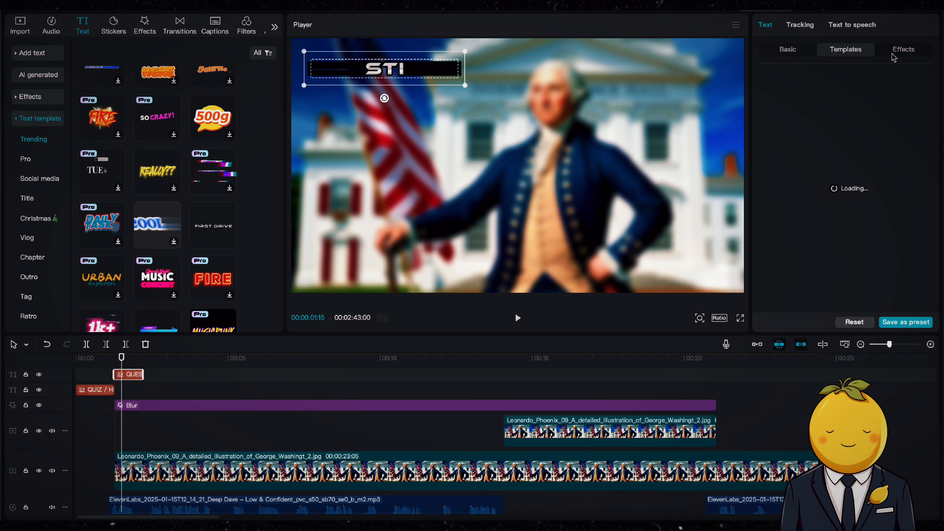
Replace it with the Lovely Cat text template
scroll(161, 317, down, 5)
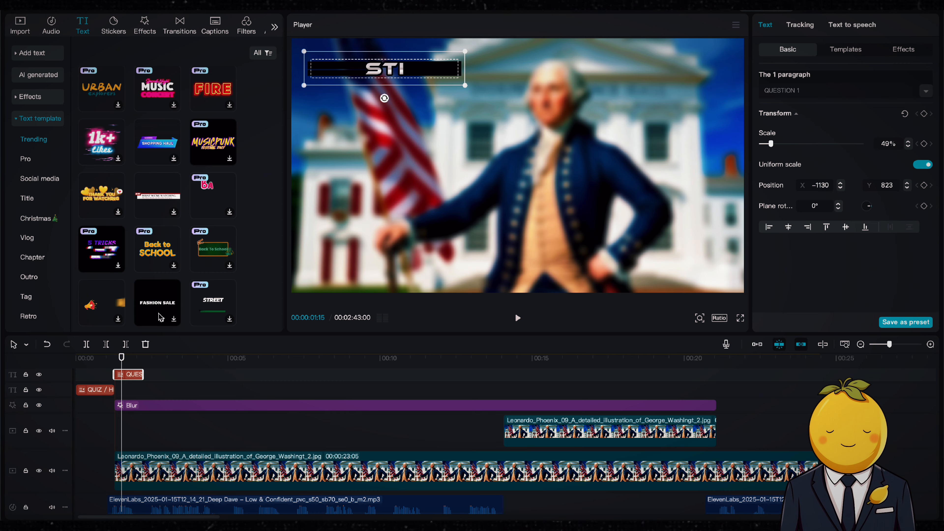
drag(161, 317, 122, 376)
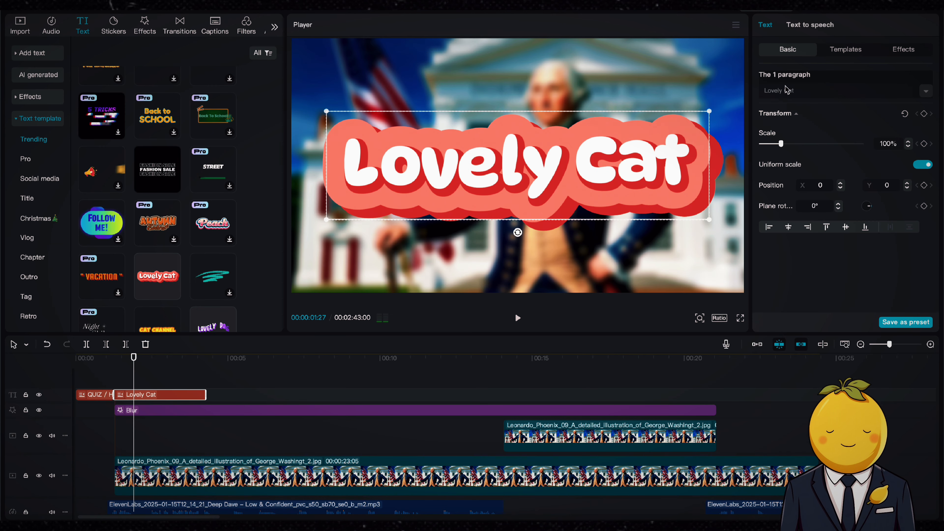
Change the template's text to Question 1
double_click(789, 90)
key(ctrl+a)
text(Question 1)
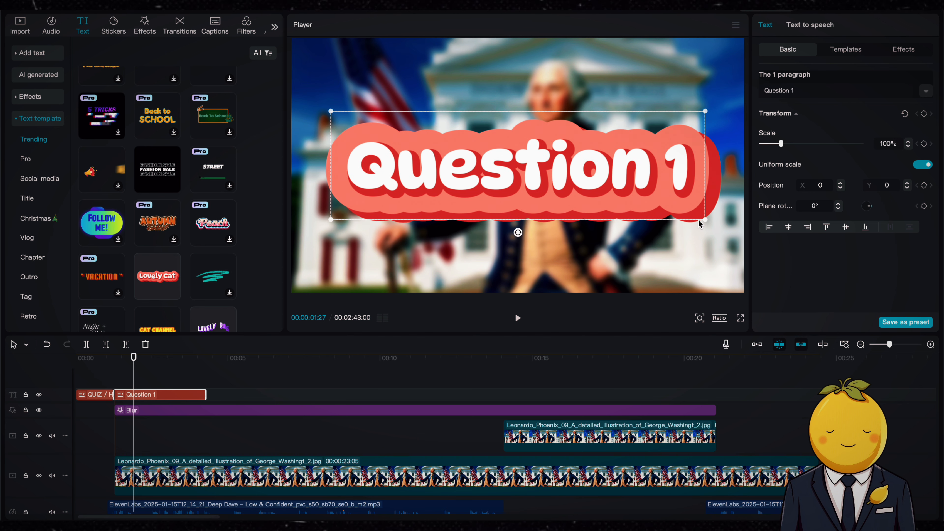
Shrink the Question 1 title to about 41% and move it to the top-left corner
drag(699, 224, 591, 191)
drag(527, 176, 390, 89)
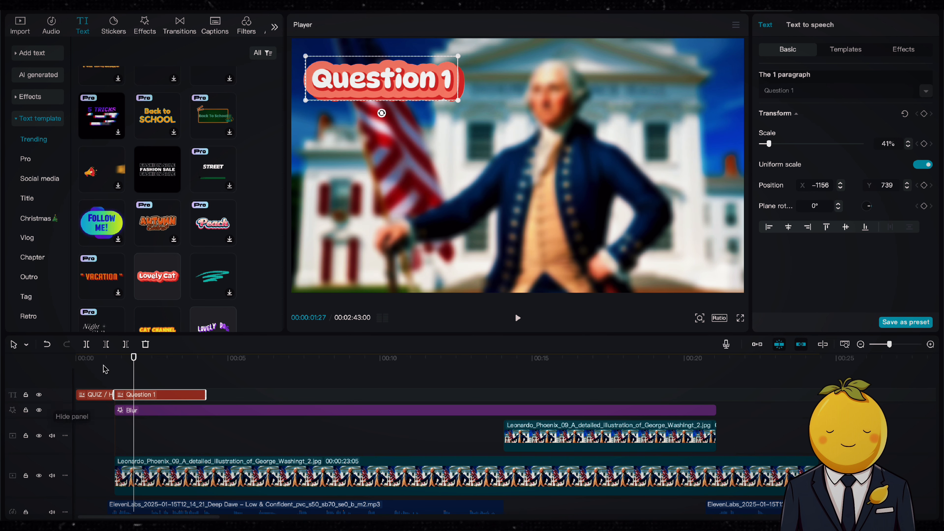
Extend the Question 1 title to about 24 seconds and preview it
click(183, 363)
drag(206, 395, 820, 396)
key(space)
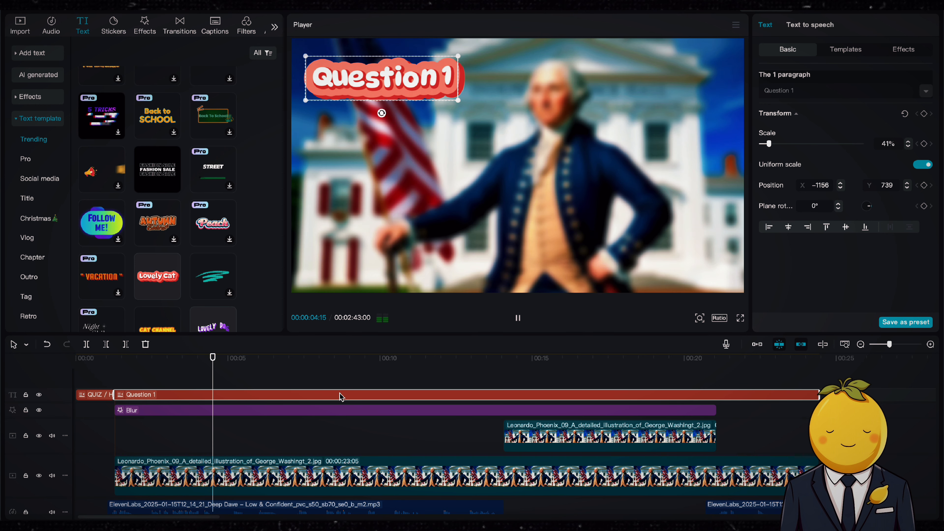
Add a default text clip on a new track above the blur effect
key(space)
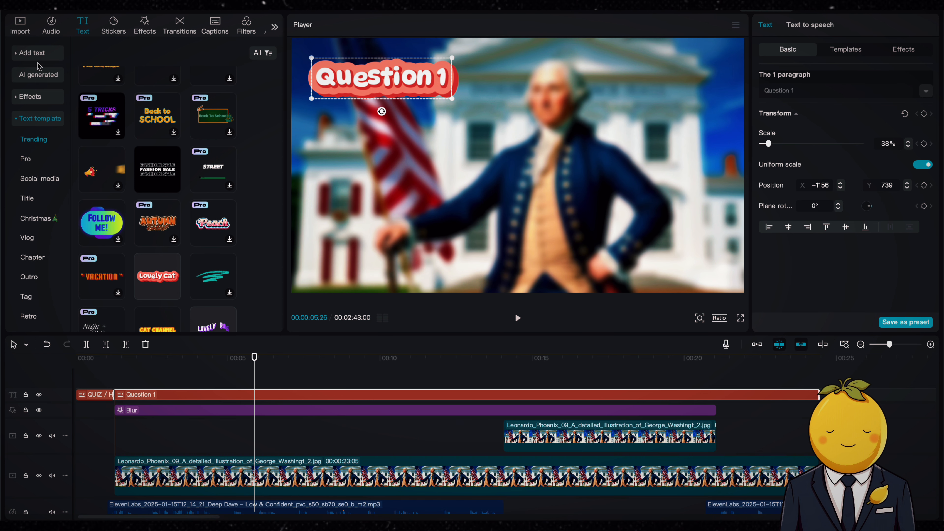
click(40, 54)
drag(116, 93, 117, 414)
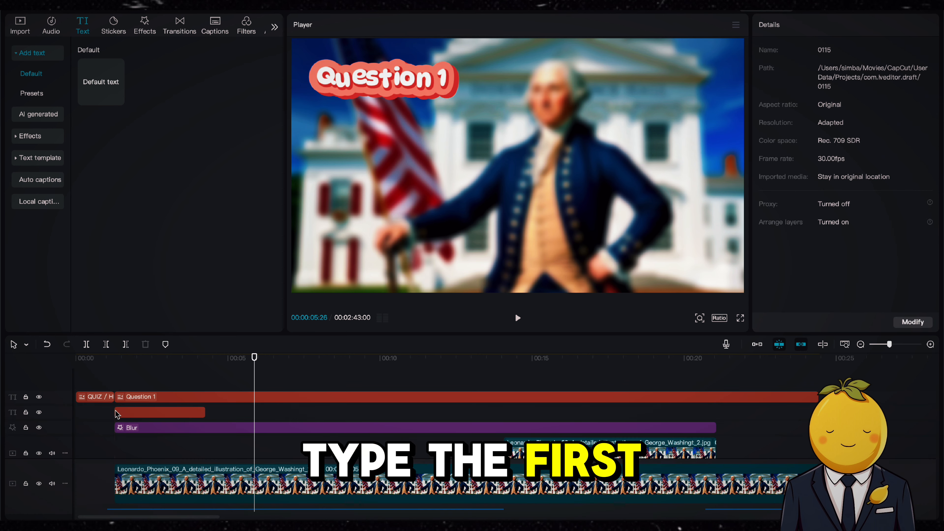
Extend the new default text clip to end with the Question 1 title at about 24 seconds
click(119, 369)
key(space)
scroll(204, 410, down, 1)
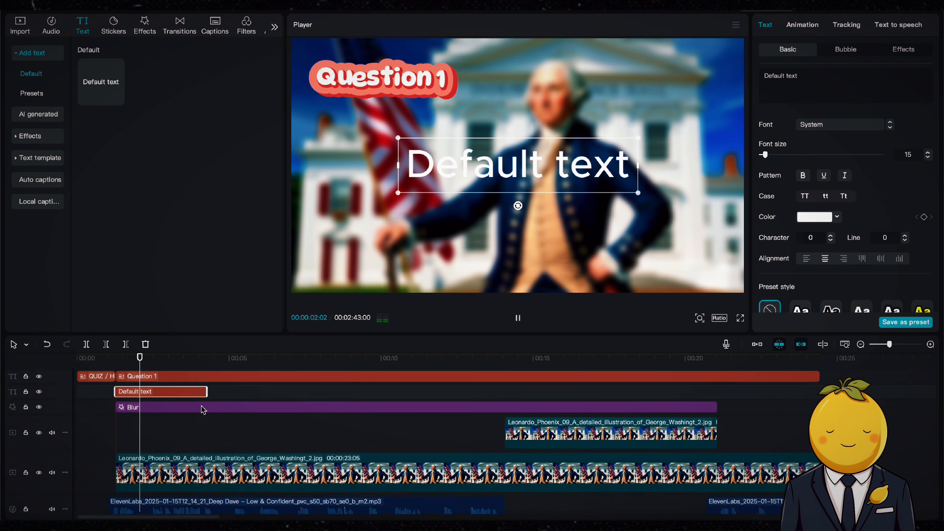
scroll(204, 410, down, 1)
key(space)
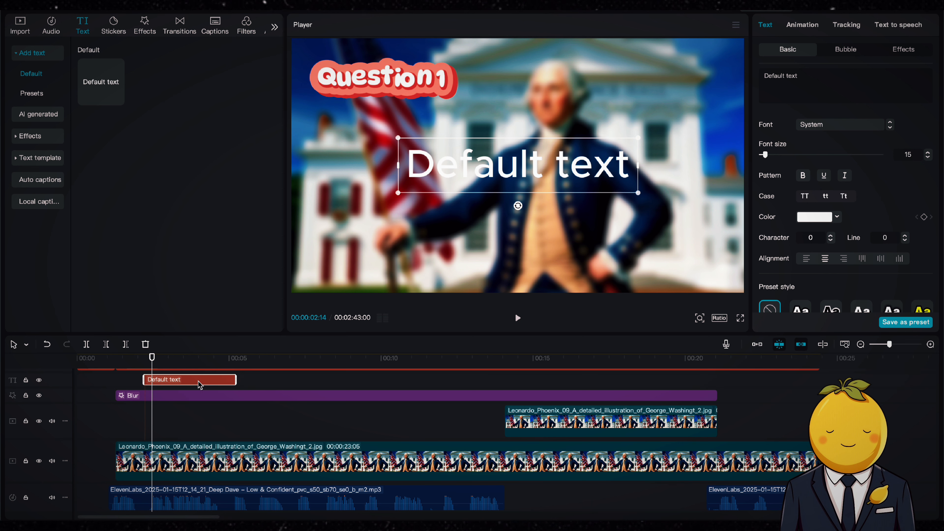
key(space)
drag(238, 382, 817, 379)
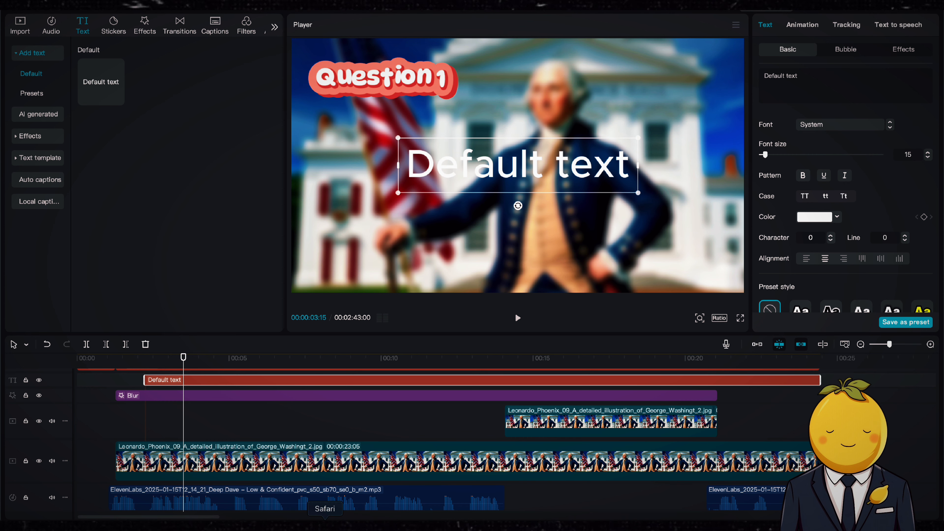
Switch to the browser's ChatGPT tab and copy the Question 1 question text
click(324, 524)
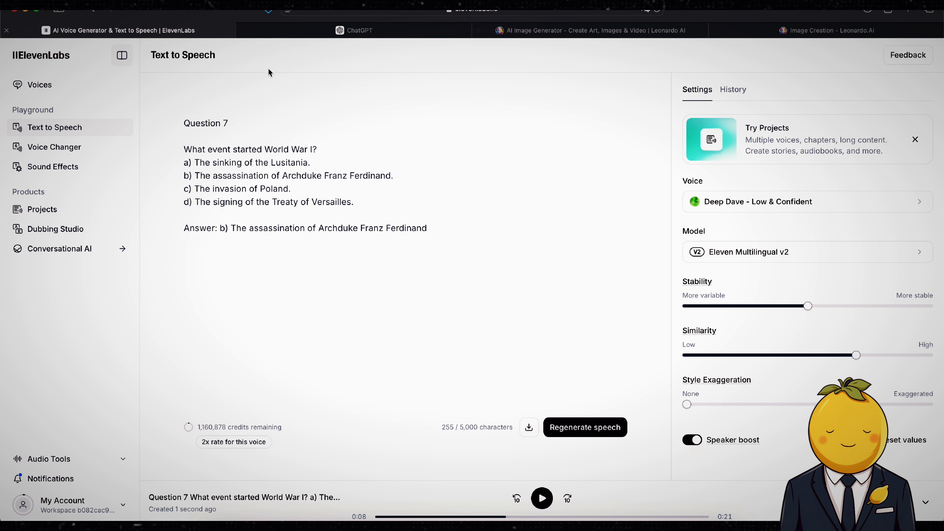
click(310, 33)
click(297, 290)
scroll(298, 290, up, 20)
scroll(327, 271, down, 3)
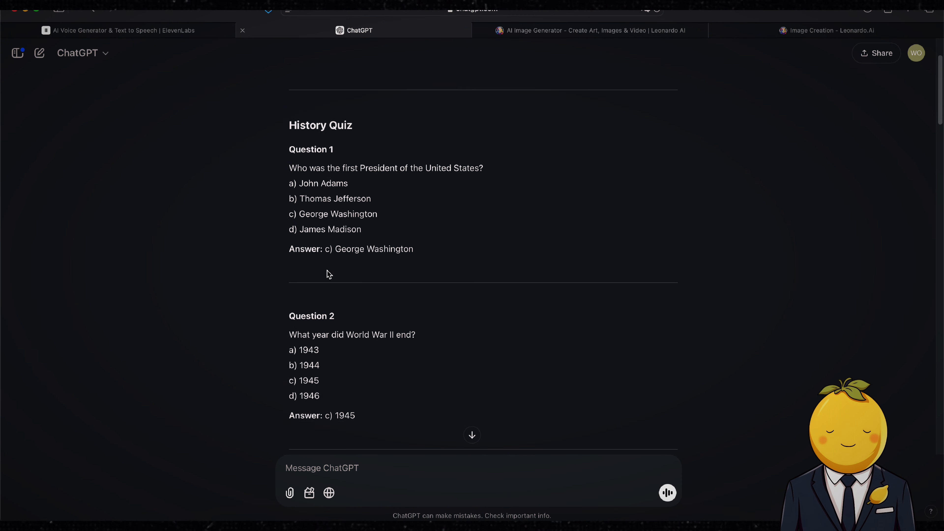
drag(404, 153, 288, 152)
key(super+c)
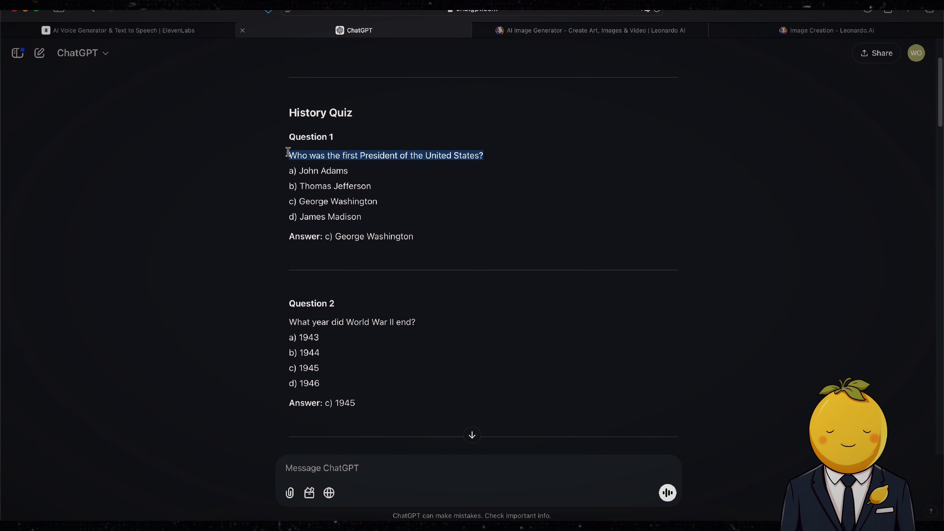
click(447, 520)
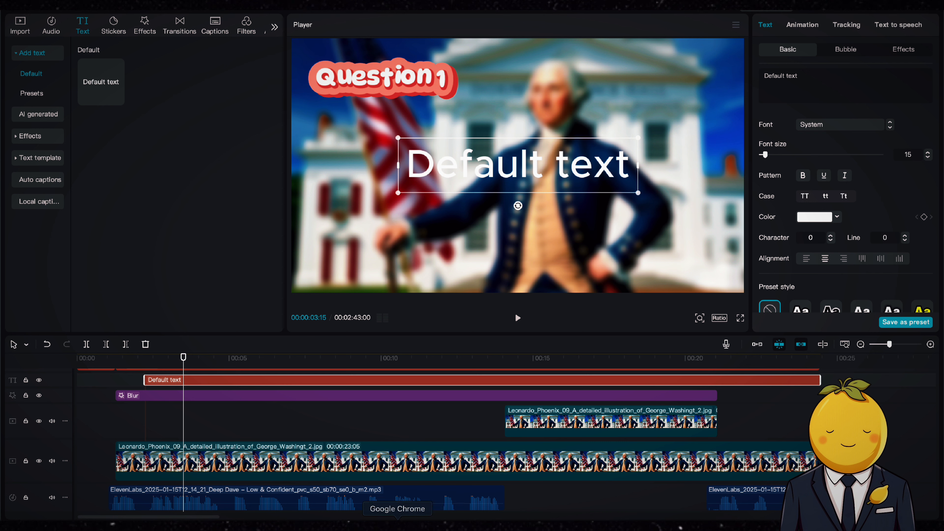
Paste the question "Who was the first President of the United States?" into the text clip and scale it to 35%
double_click(783, 76)
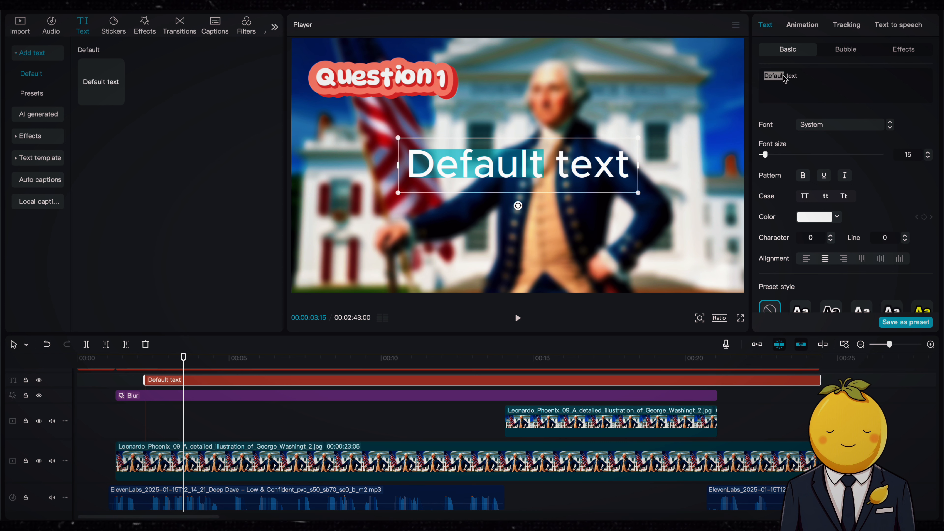
key(super+v)
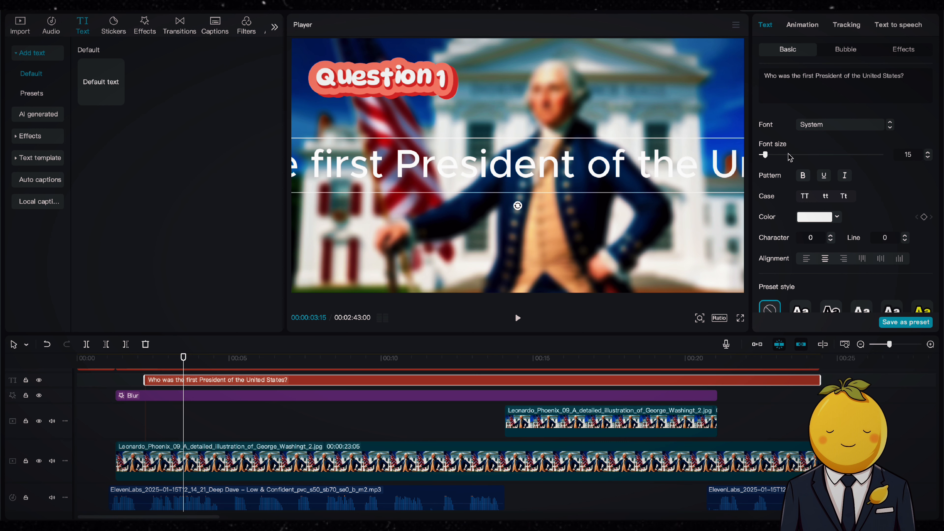
scroll(771, 175, down, 3)
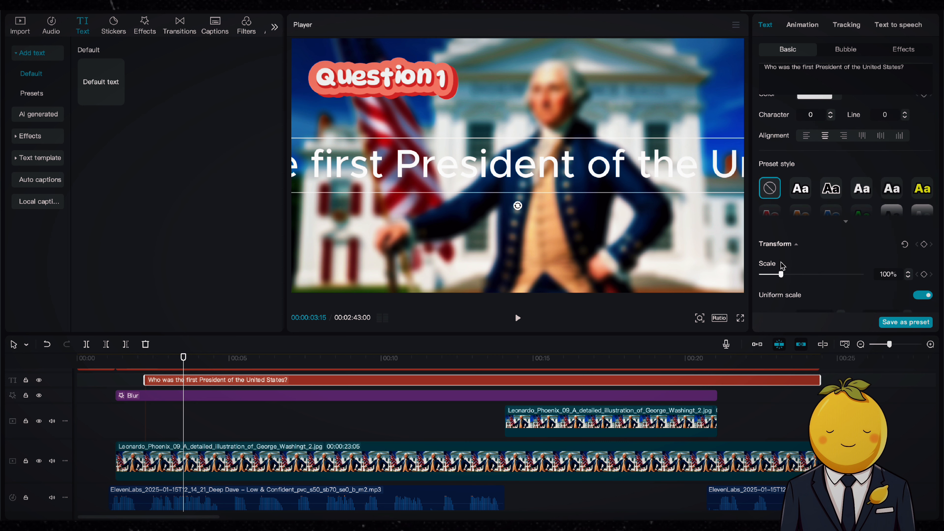
mouse_move(780, 275)
mouse_down()
mouse_move(763, 274)
mouse_move(769, 269)
mouse_up()
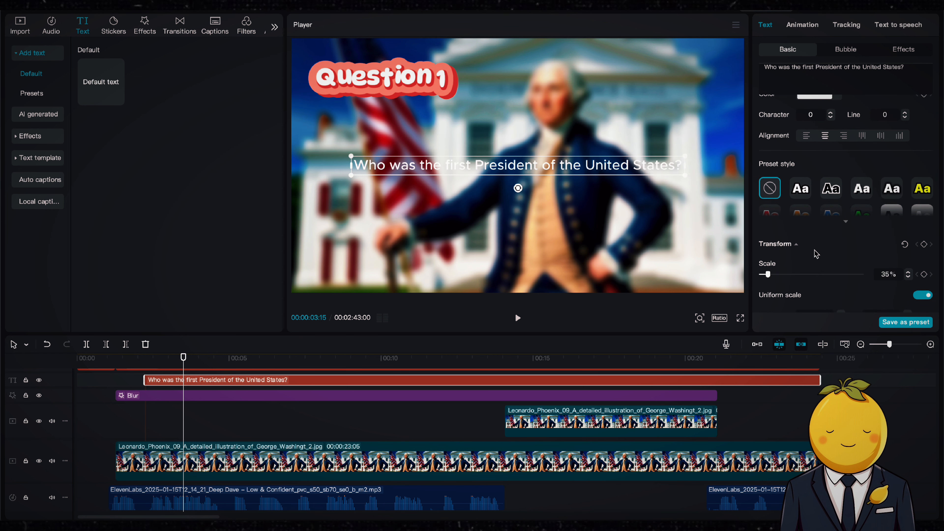
Change the question text's font to Clostan-Blk
scroll(816, 254, up, 3)
click(843, 125)
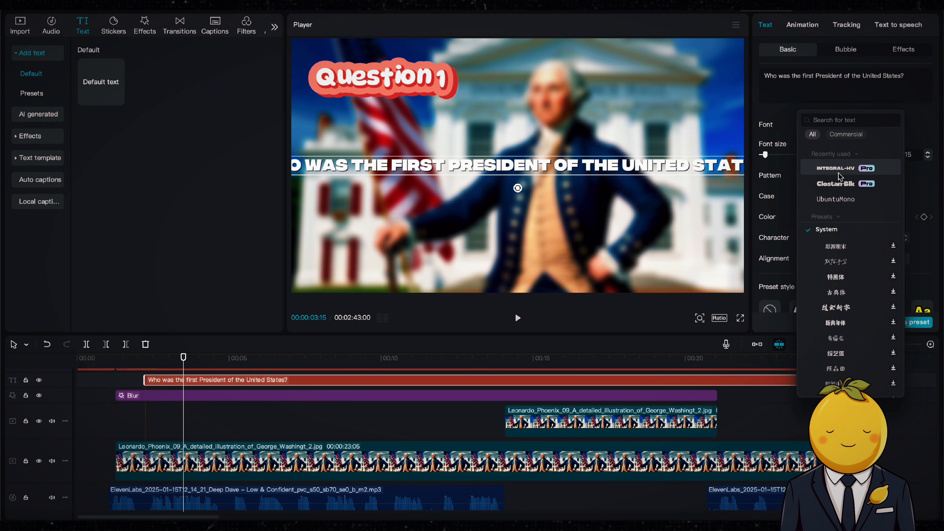
click(839, 183)
drag(667, 156, 687, 155)
Apply the white-background preset style to the question and move it just below the Question 1 title
scroll(848, 204, down, 4)
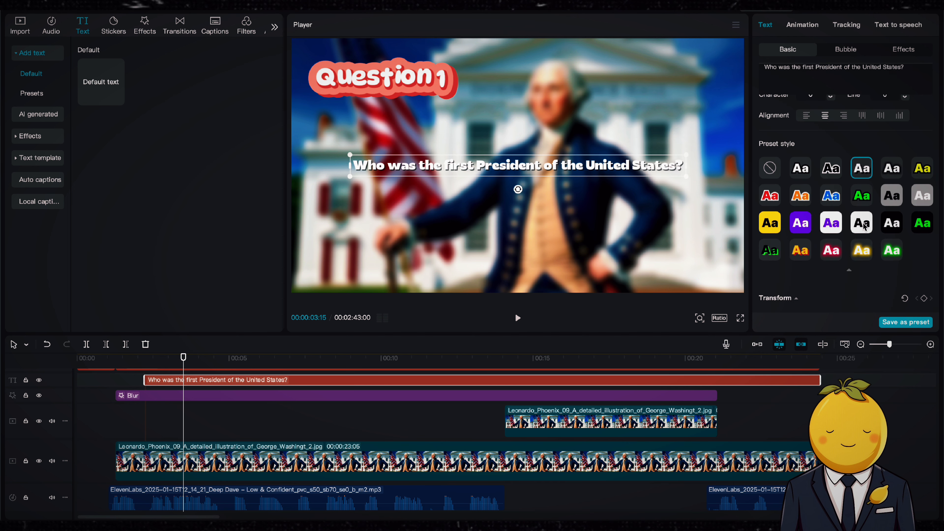
click(863, 226)
drag(545, 172, 543, 124)
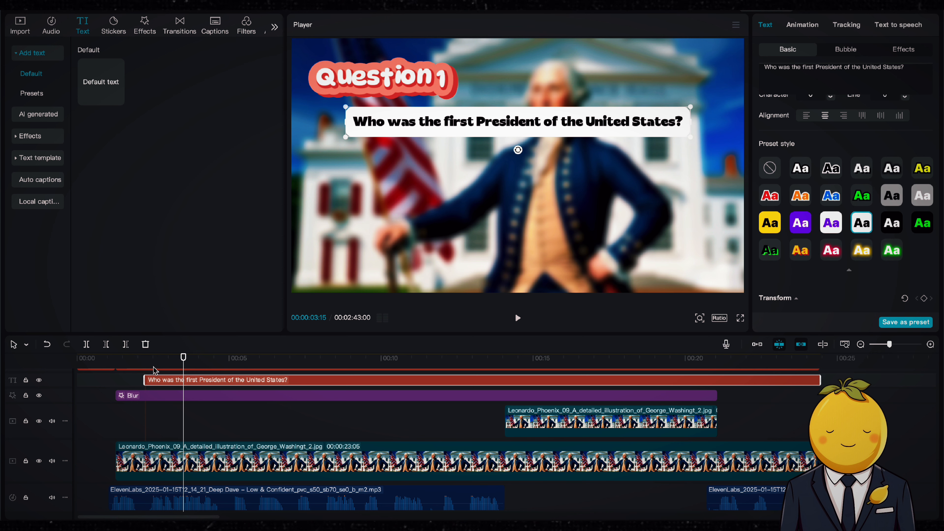
Preview the question text from the start of the clip
drag(154, 370, 138, 363)
key(space)
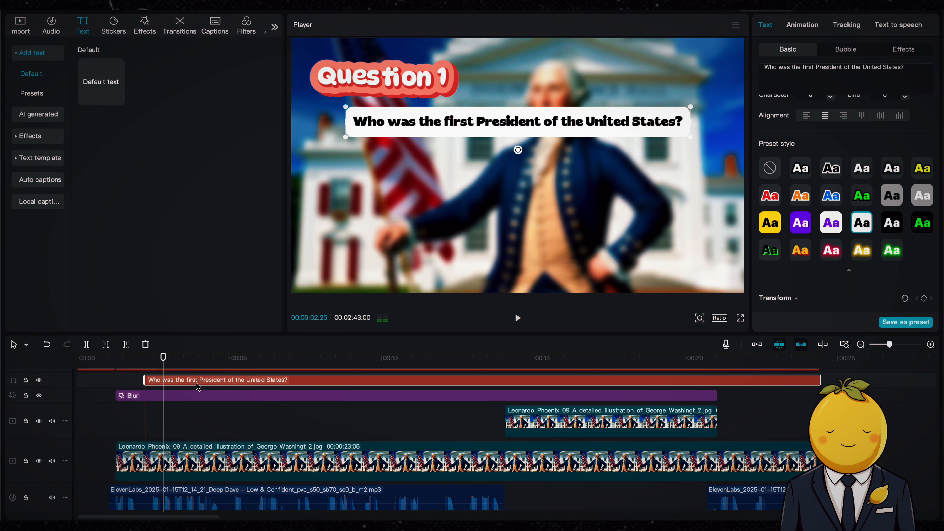
key(space)
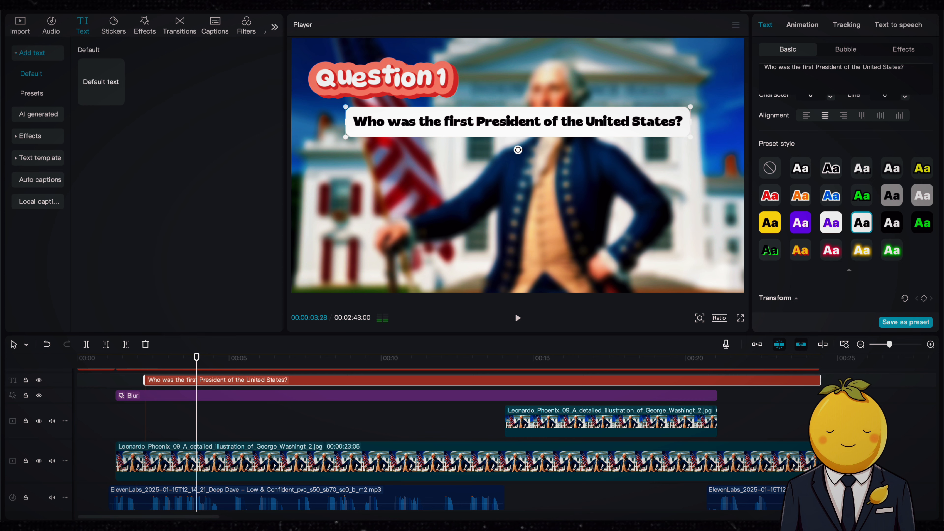
Add the typing-cursor In animation to the question and set its duration to 2.5s
click(802, 25)
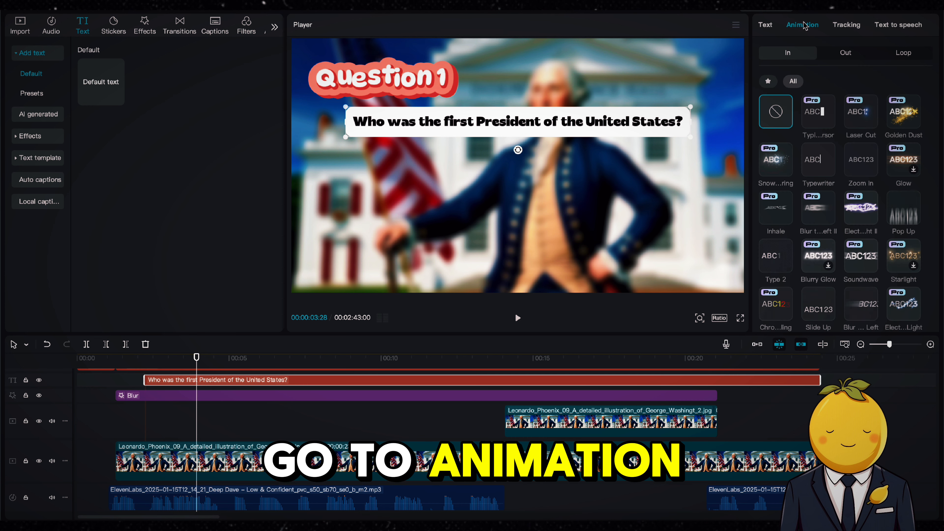
click(826, 118)
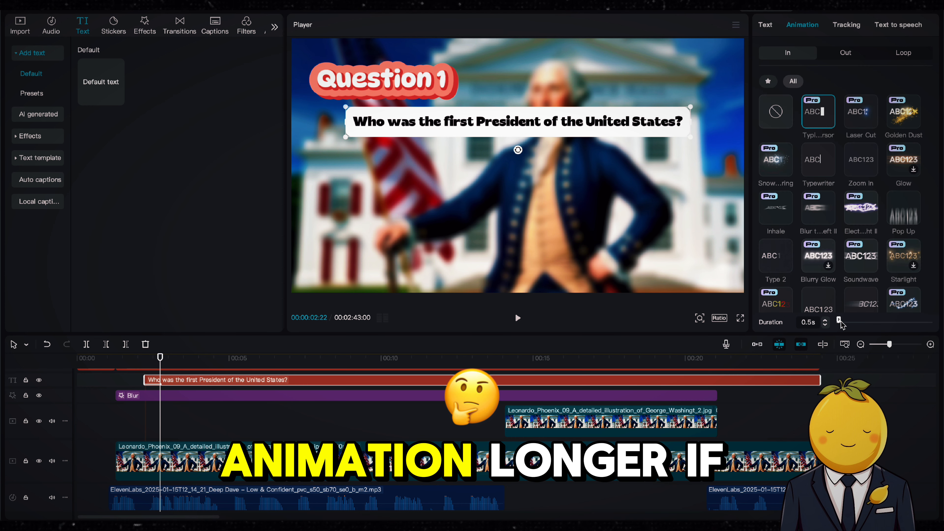
drag(839, 321, 848, 320)
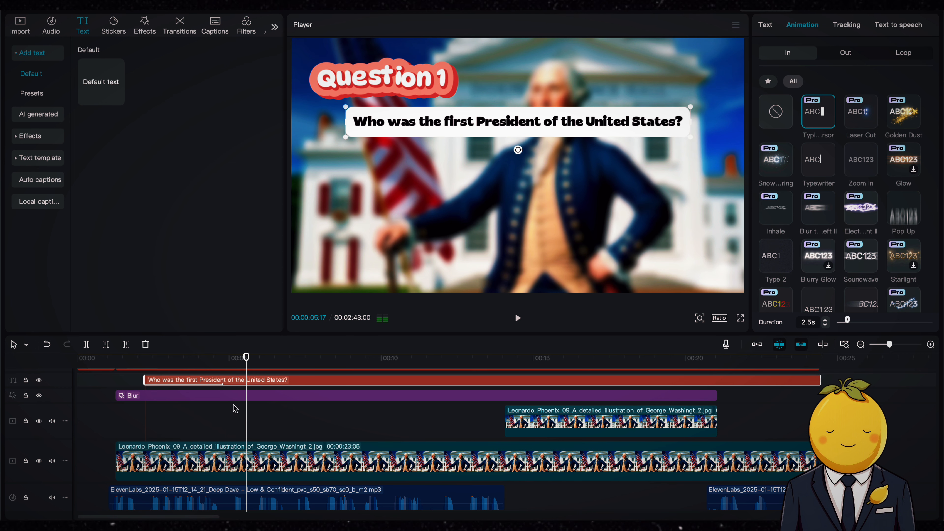
Copy and paste the question clip onto a new track, trimming the copy to end at about 21 seconds
key(ctrl+c)
key(ctrl+v)
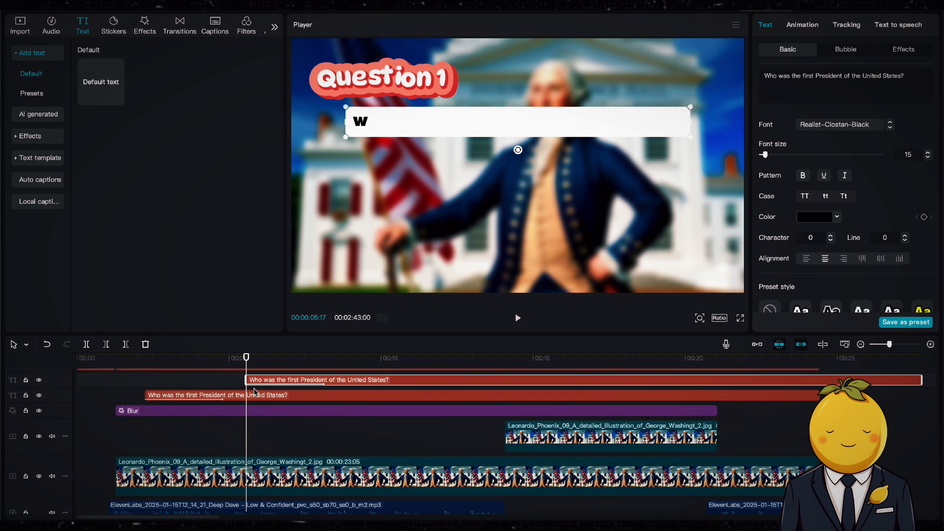
drag(251, 413, 250, 399)
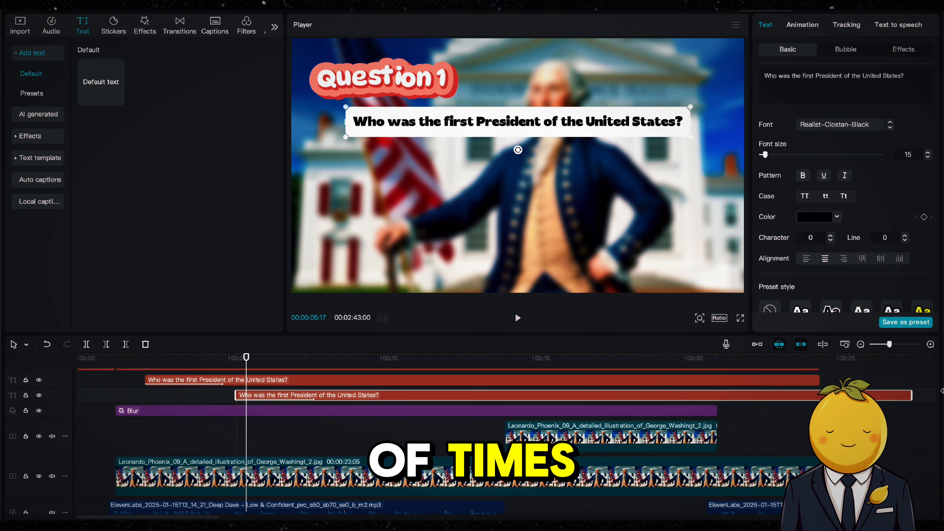
drag(912, 395, 718, 398)
Paste three more copies of the question clip onto new tracks
key(ctrl+v)
key(ctrl+v)
key(ctrl+v)
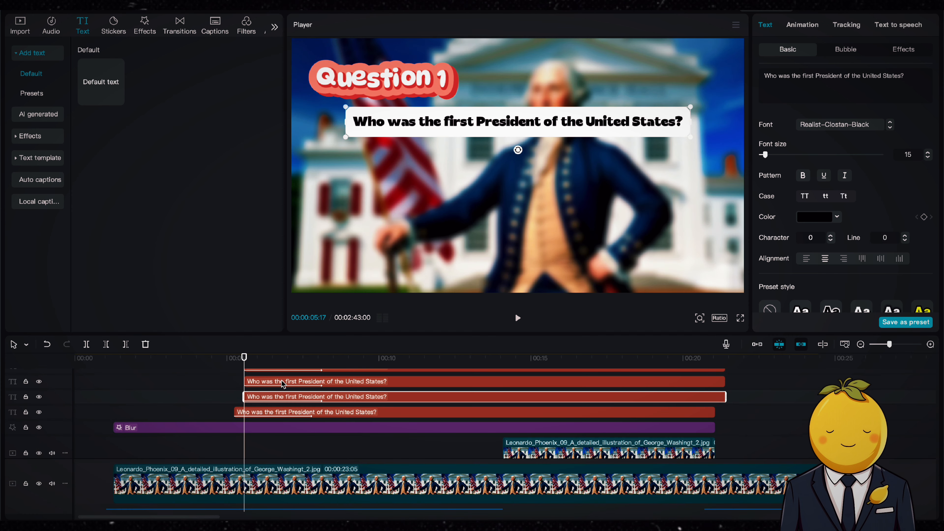
Replace one copy's text with the copied answer "a) John Adams"
click(262, 402)
key(space)
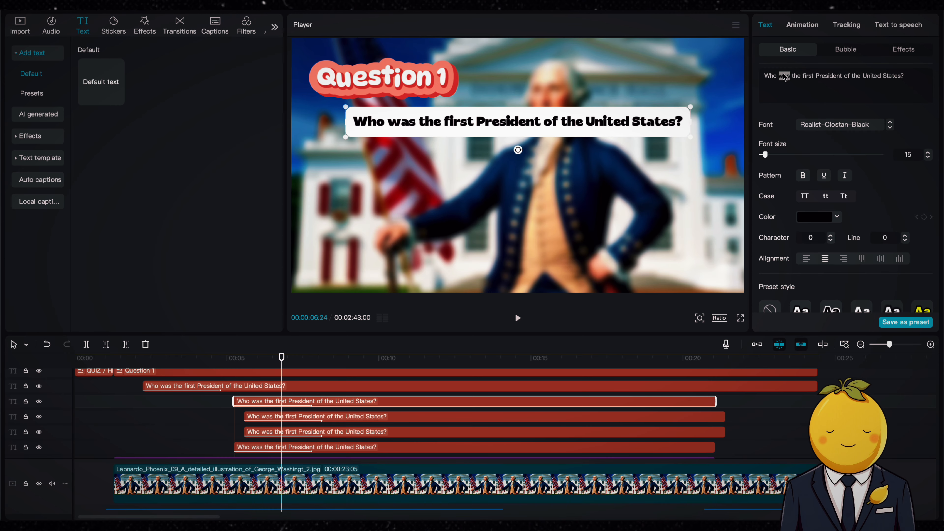
key(super+a)
key(super+v)
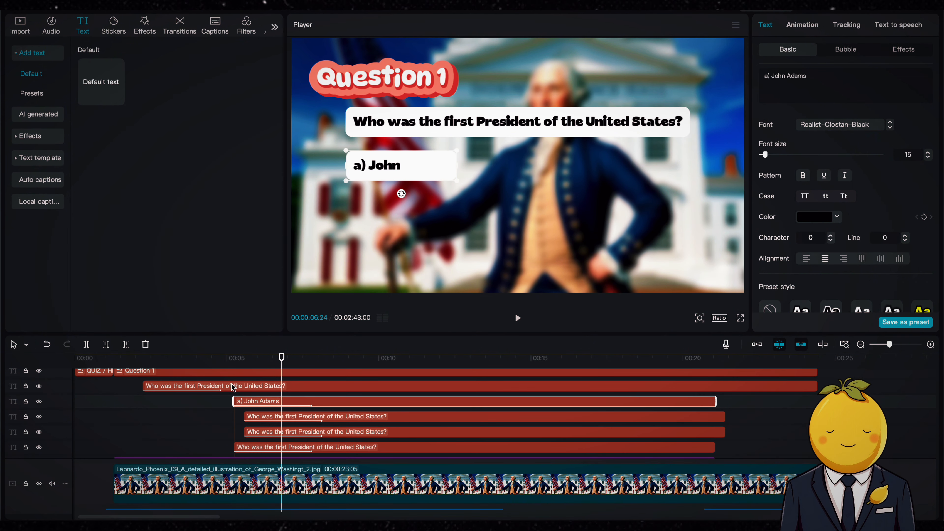
Adjust an answer clip's end slightly and move another answer box to the right in the player
click(802, 24)
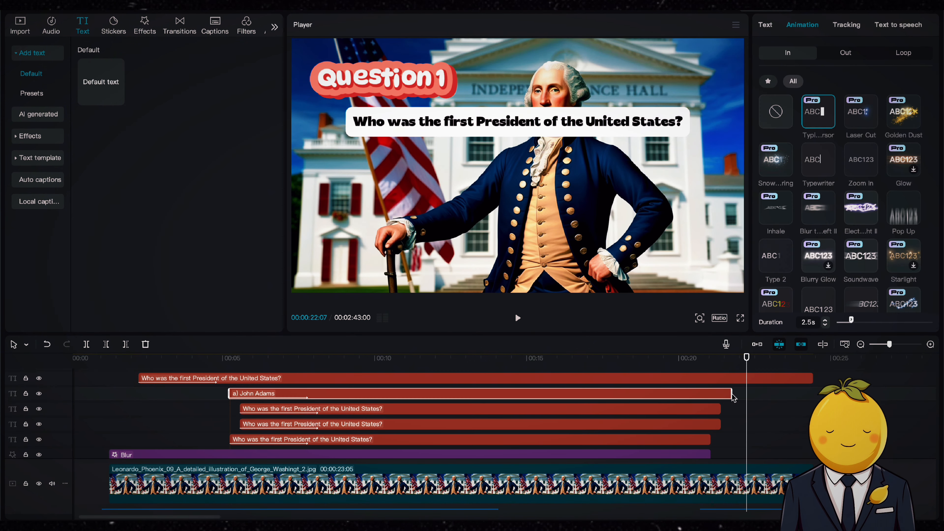
click(720, 423)
drag(720, 424, 746, 424)
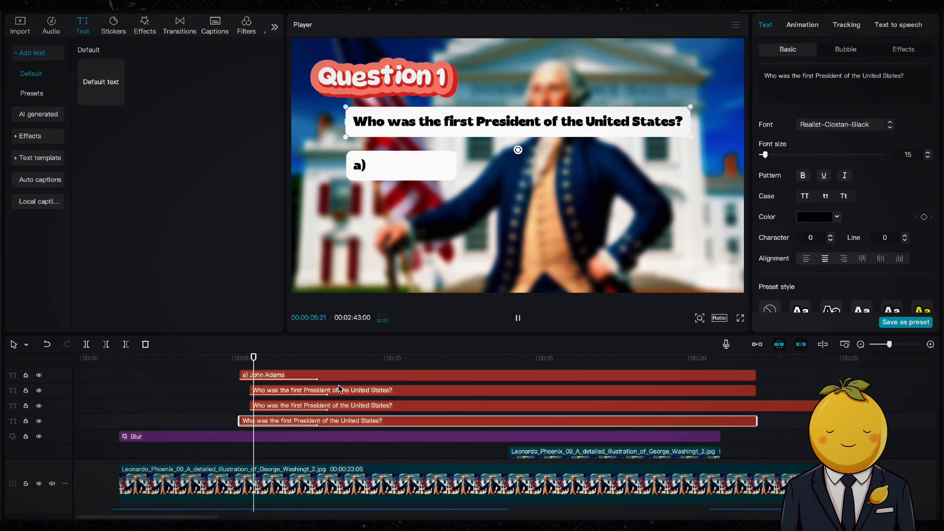
click(802, 25)
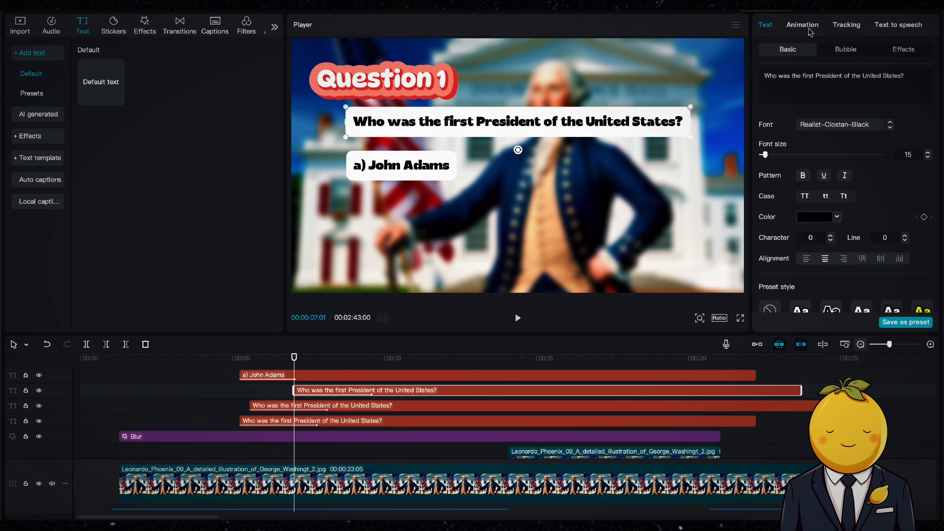
click(802, 24)
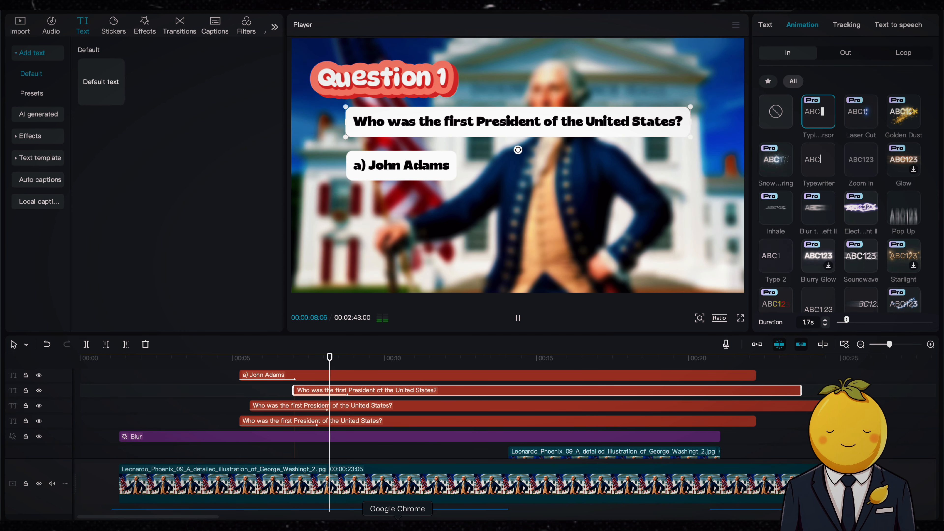
click(375, 398)
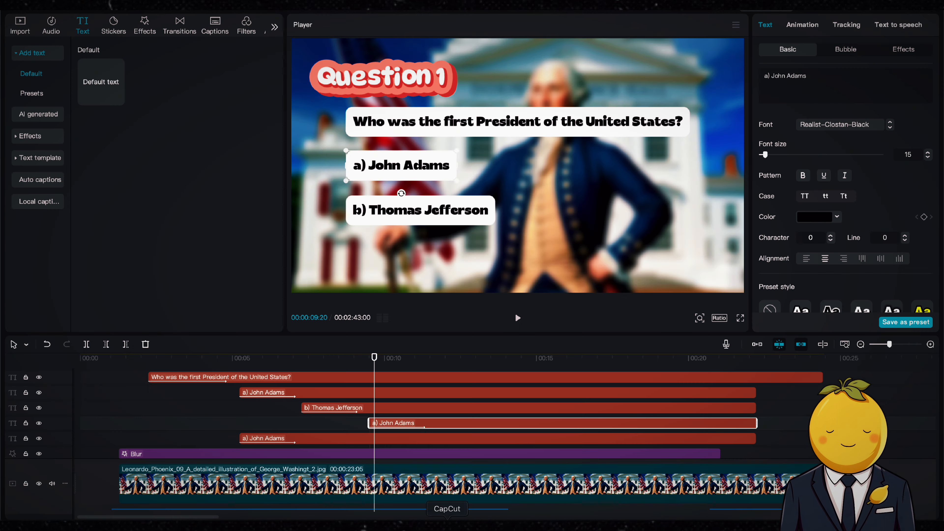
drag(613, 175, 671, 171)
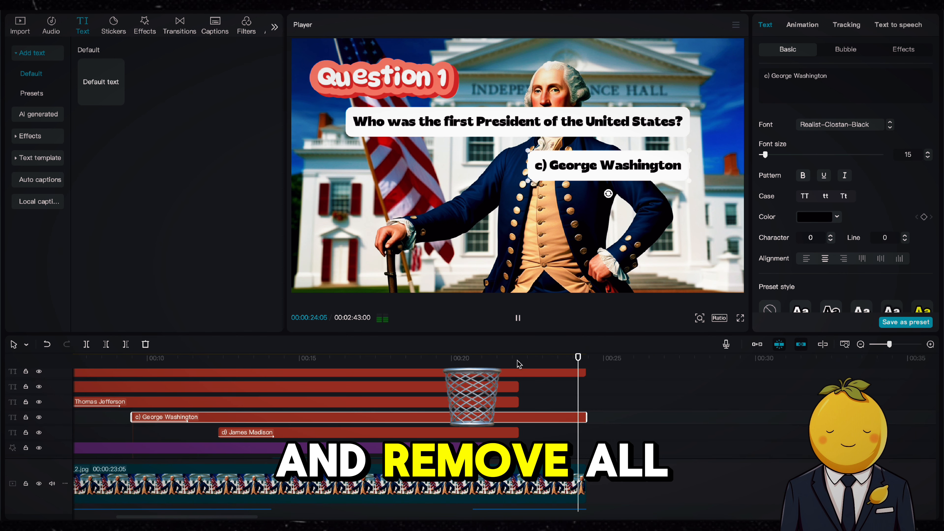
Split the c) George Washington clip at about 22 seconds and set the second part's background colour to green
click(518, 383)
key(b)
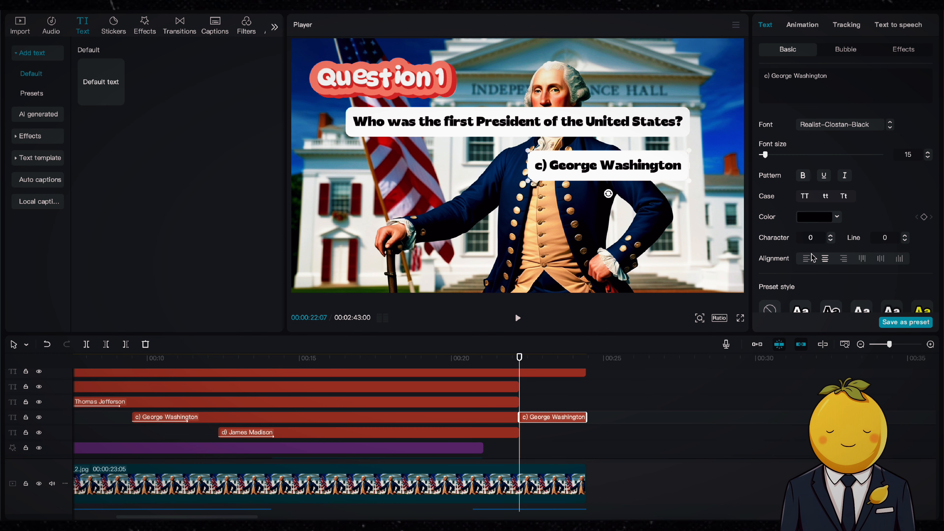
scroll(811, 257, down, 6)
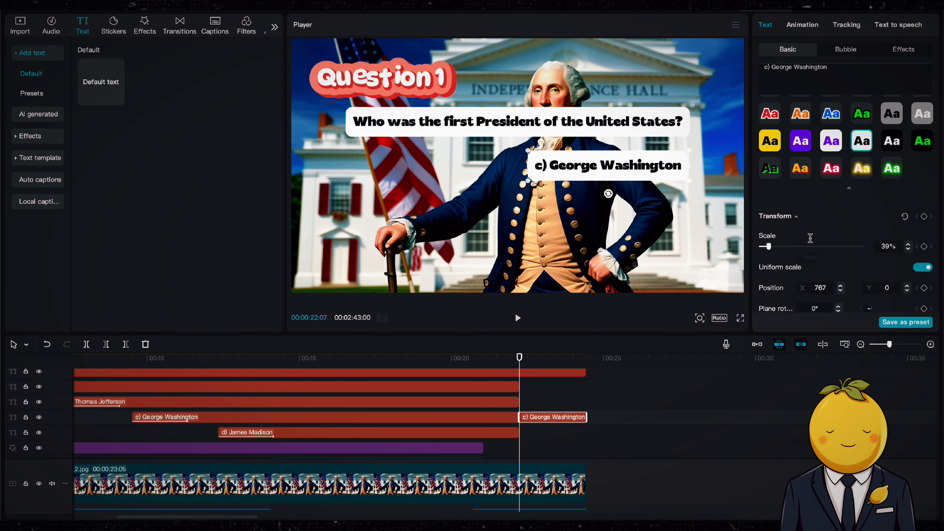
scroll(810, 237, up, 3)
click(838, 229)
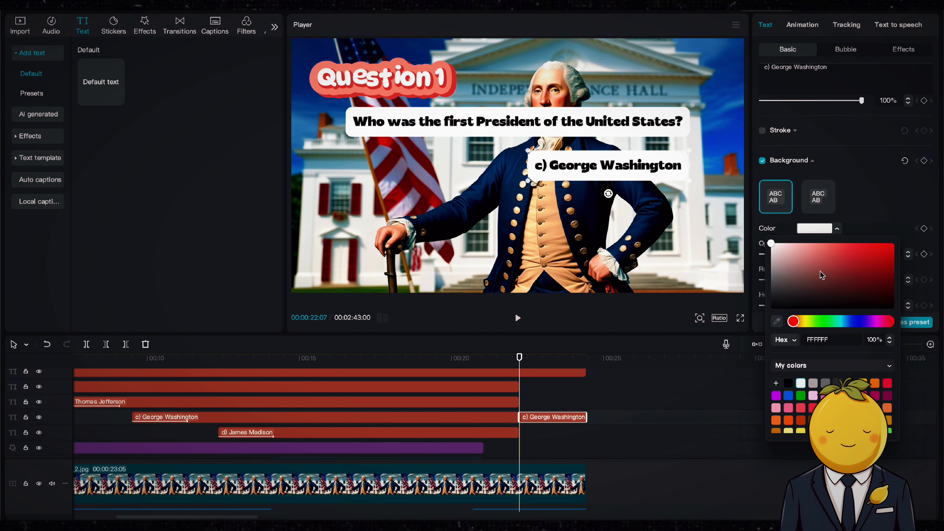
click(818, 322)
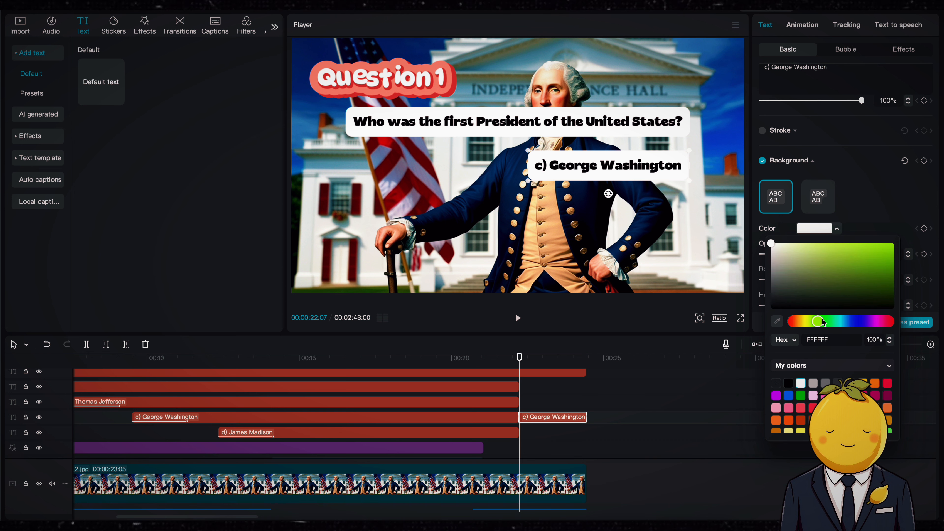
click(801, 396)
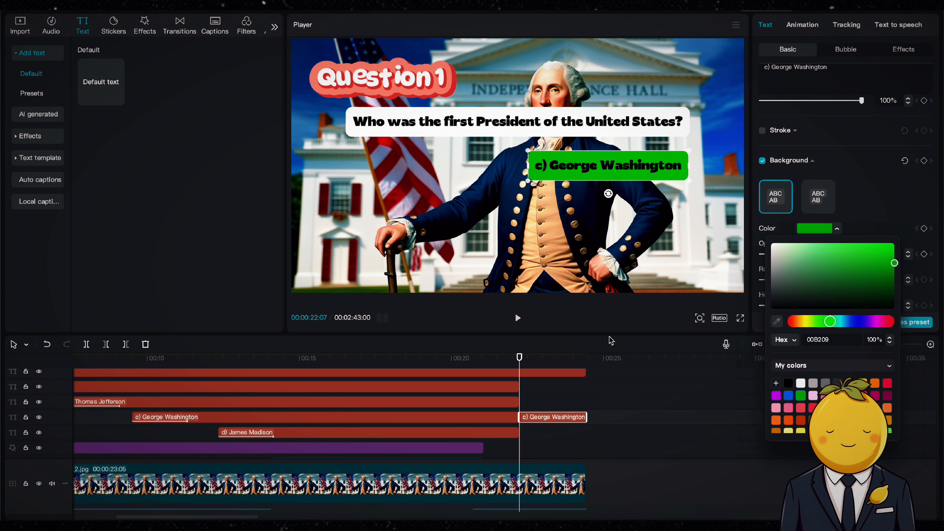
Extend the other answer clips to end with the question clip at about 24 seconds
click(524, 399)
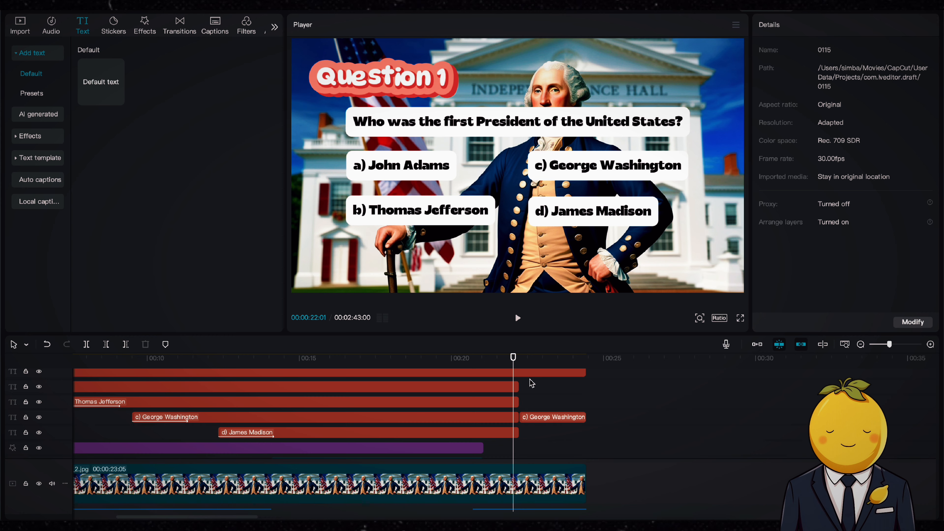
scroll(530, 383, up, 1)
drag(519, 394, 586, 394)
drag(518, 409, 586, 409)
drag(519, 439, 586, 439)
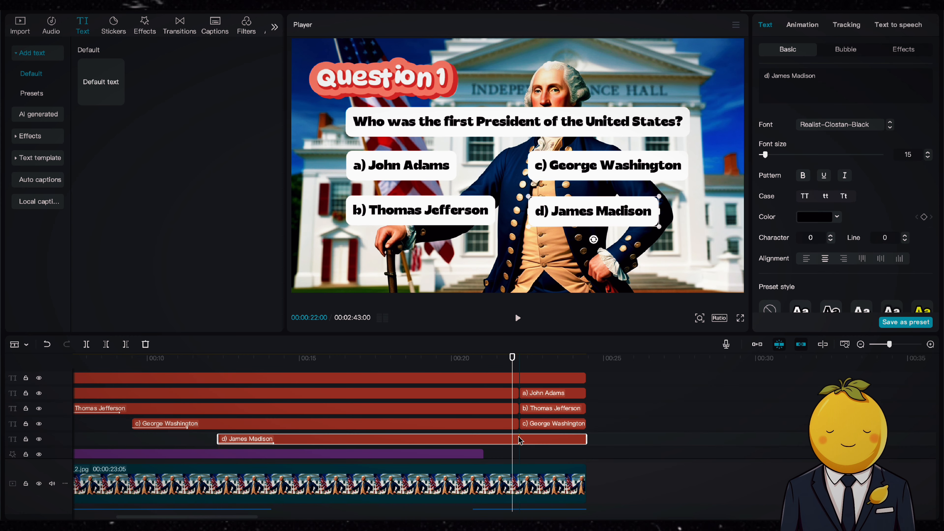
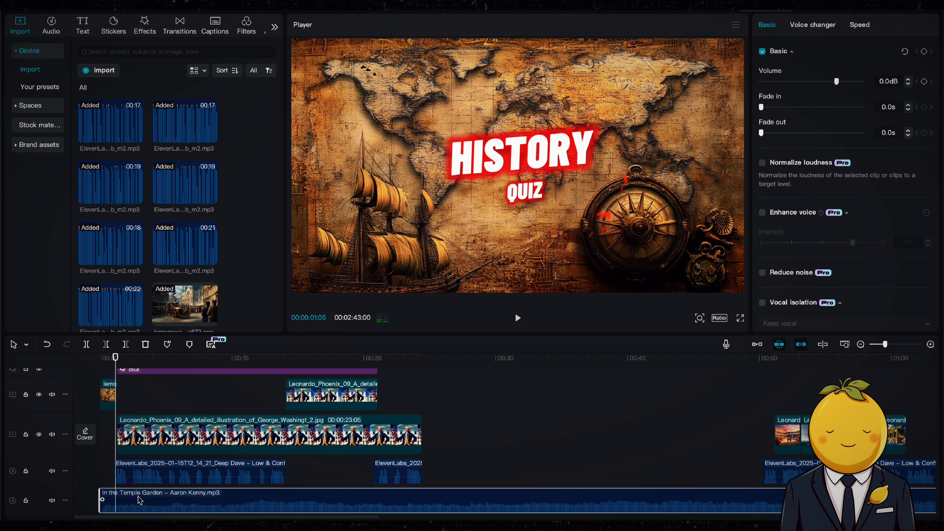
key(space)
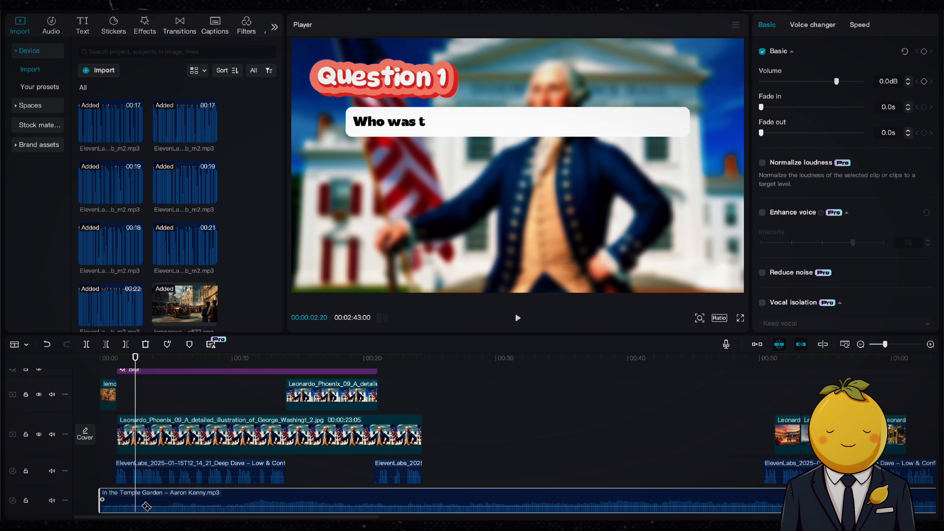
Delete the rest of the In the Temple Garden music, keeping only its short opening piece
key(Delete)
click(120, 504)
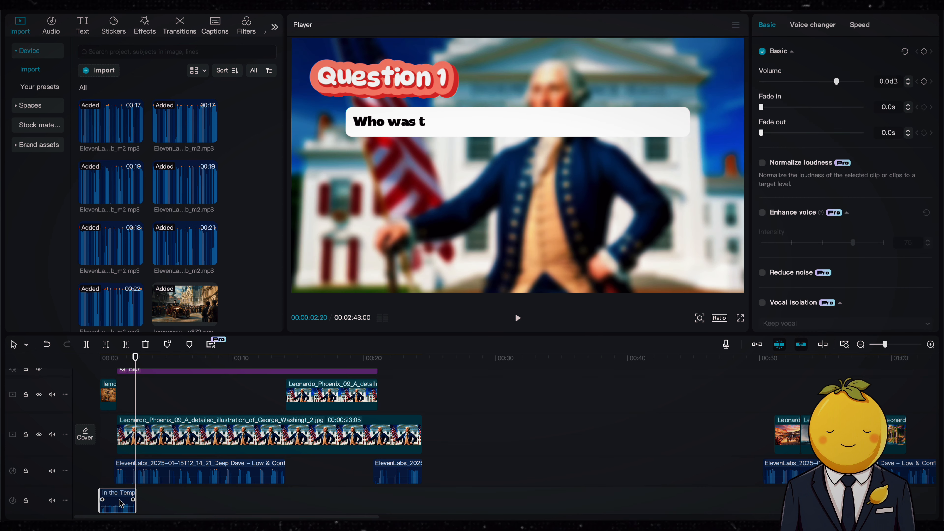
Switch to the YouTube Studio audio library, search the music for "quiz" and add Peony Morning to the project's timeline
click(893, 344)
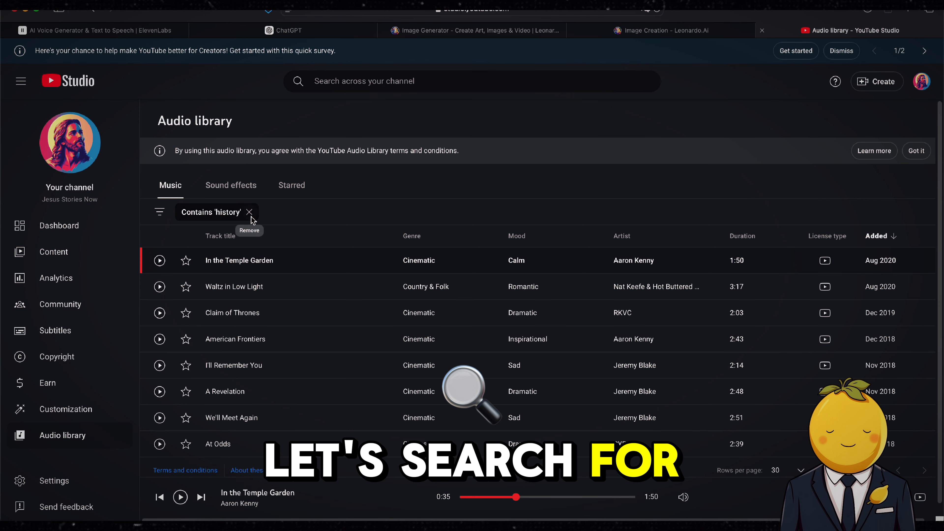
click(250, 215)
text(quiz)
key(Return)
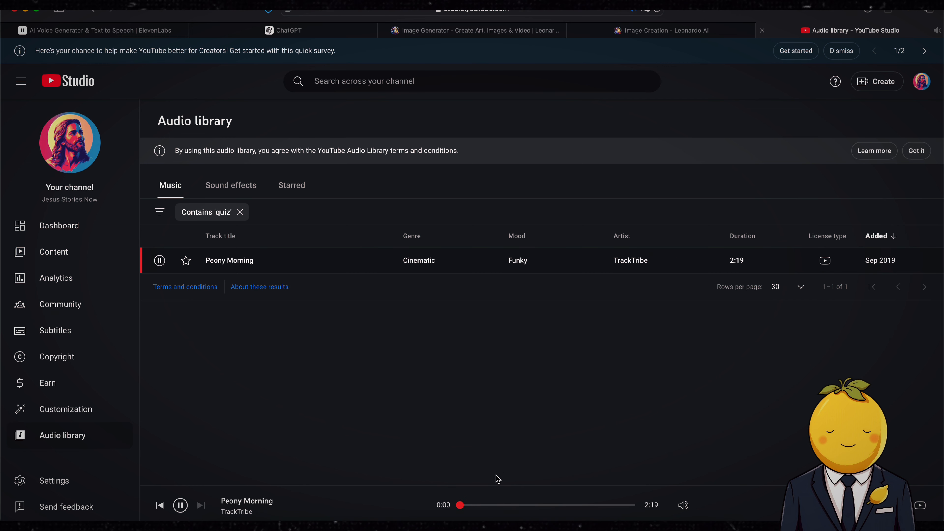
click(485, 505)
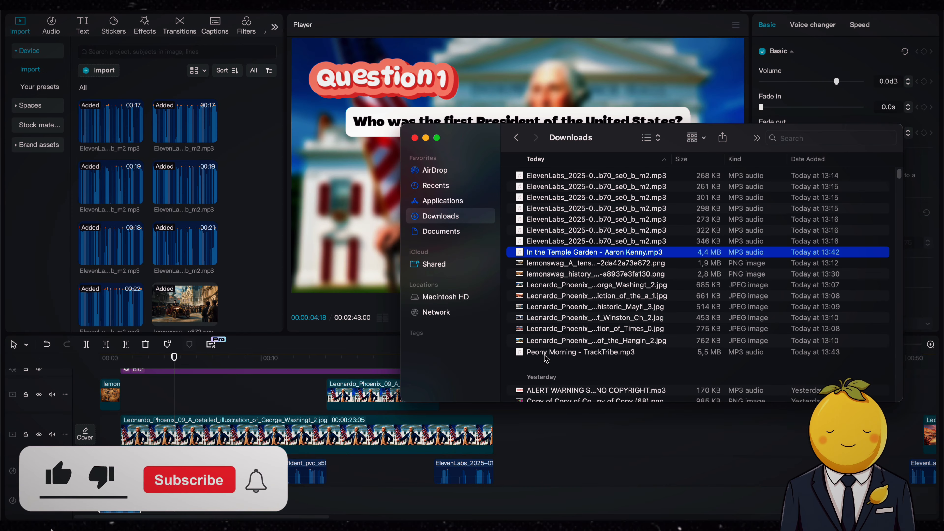
drag(611, 249, 372, 468)
Lower the Peony Morning background music's volume to about -9.2 dB
scroll(317, 509, down, 2)
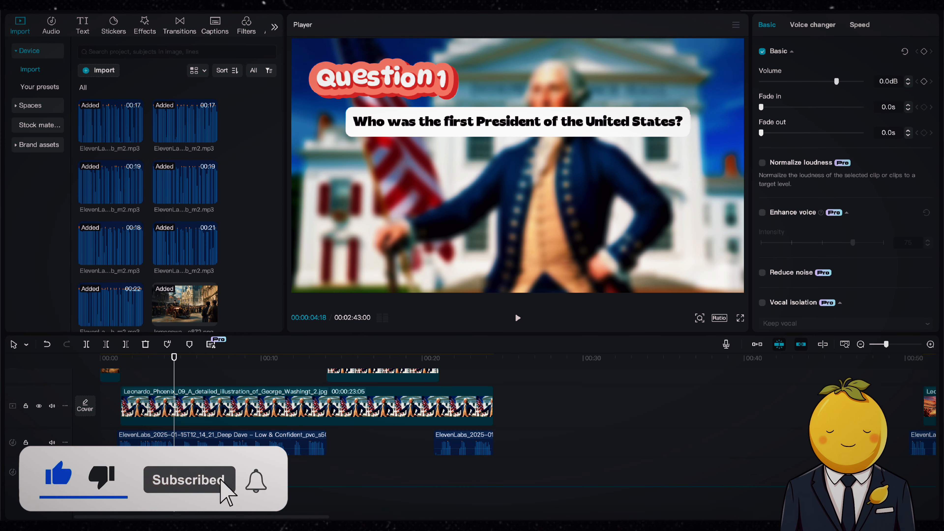
key(space)
scroll(187, 439, down, 2)
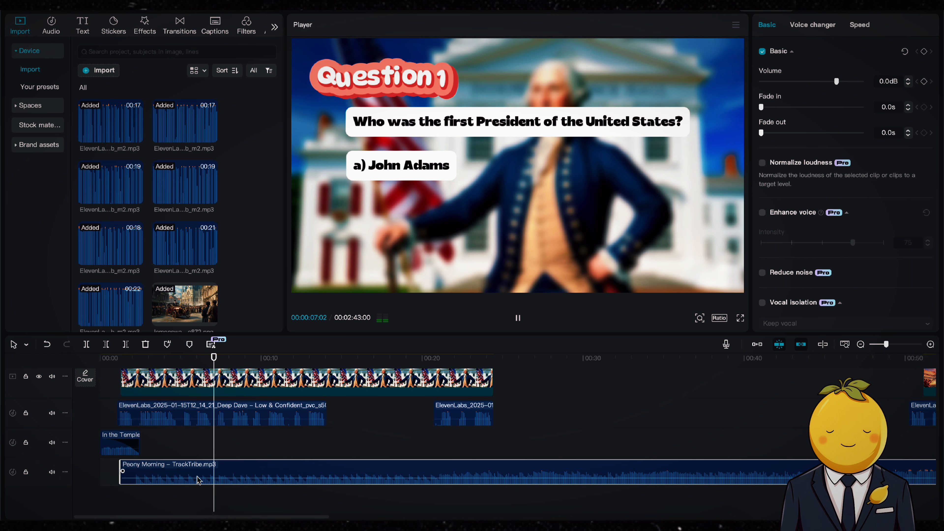
drag(204, 478, 204, 482)
drag(887, 346, 884, 346)
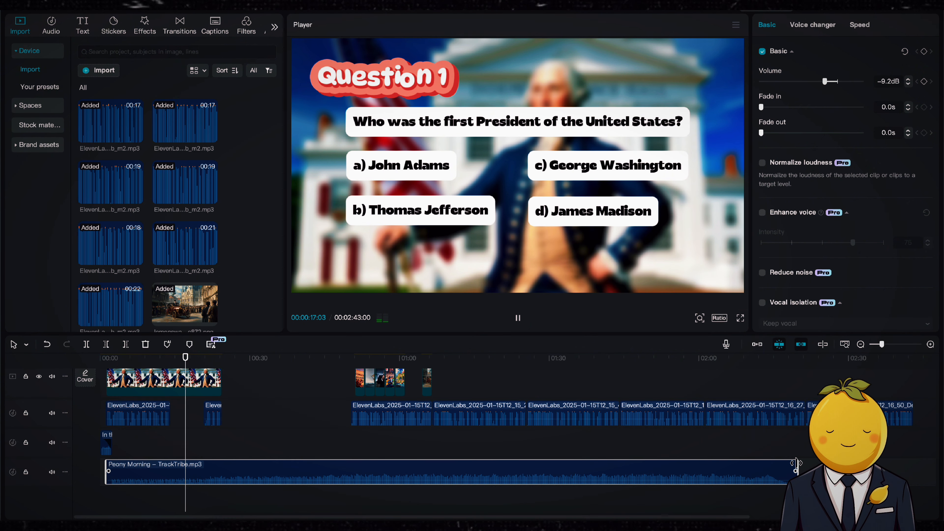
Add a default text clip at the question and replace its text with the letter O
scroll(130, 441, up, 2)
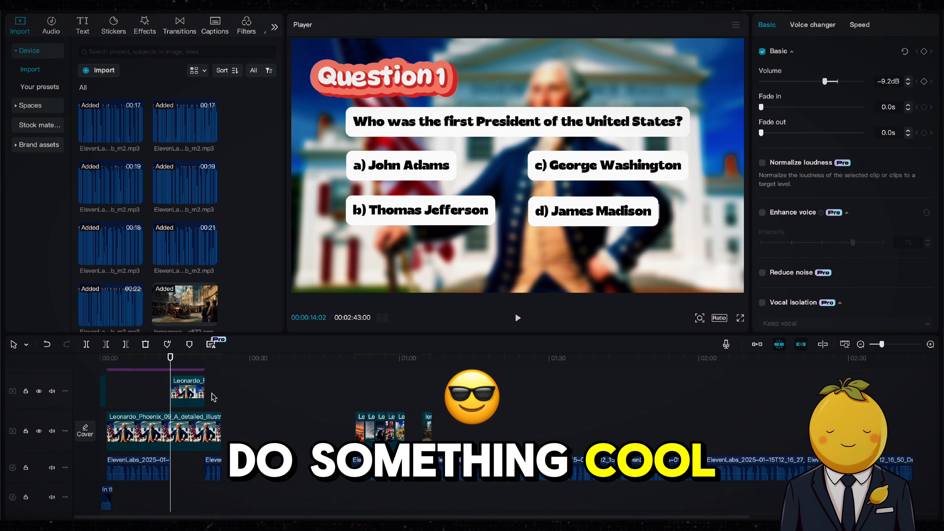
click(82, 26)
drag(101, 82, 206, 400)
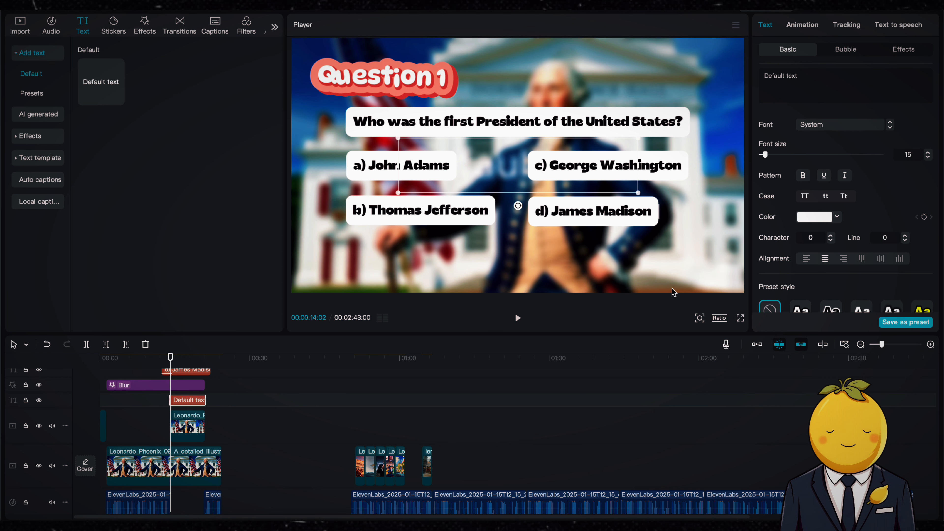
drag(809, 82, 717, 78)
text(O)
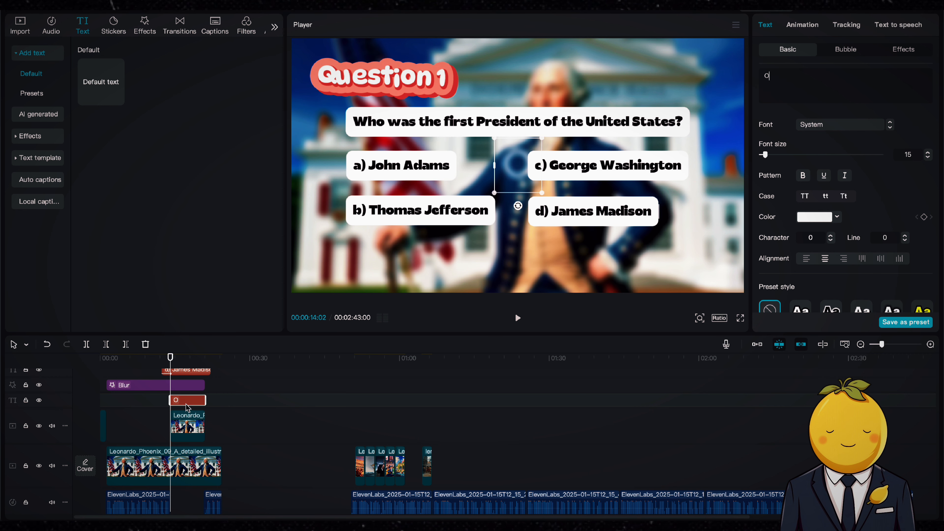
Move the O text clip to an upper track, enlarge it and place it in the frame's top-right corner
drag(186, 389, 187, 383)
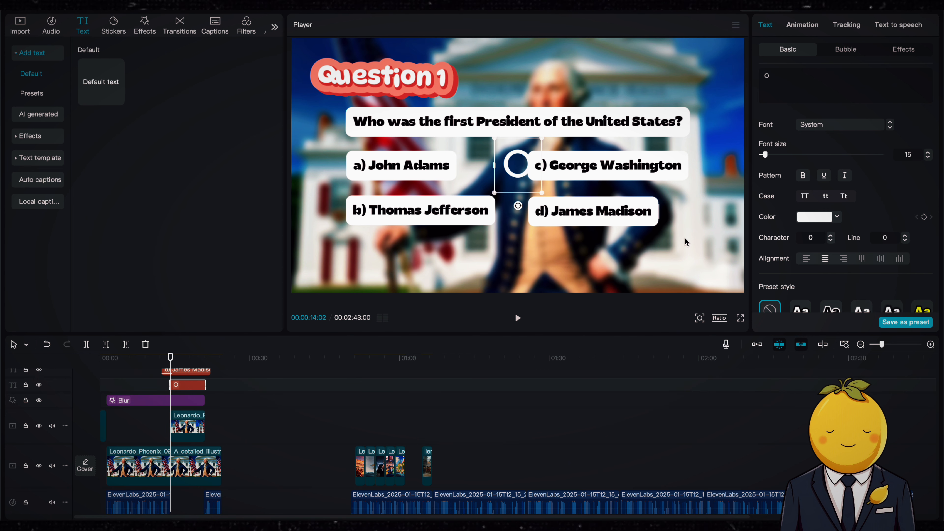
drag(542, 193, 544, 249)
drag(525, 179, 695, 93)
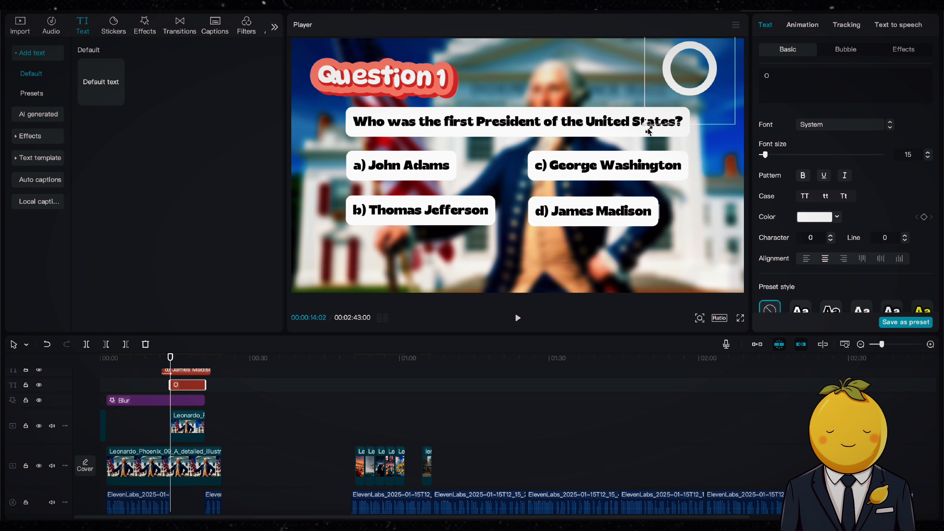
drag(648, 130, 661, 114)
drag(683, 84, 700, 91)
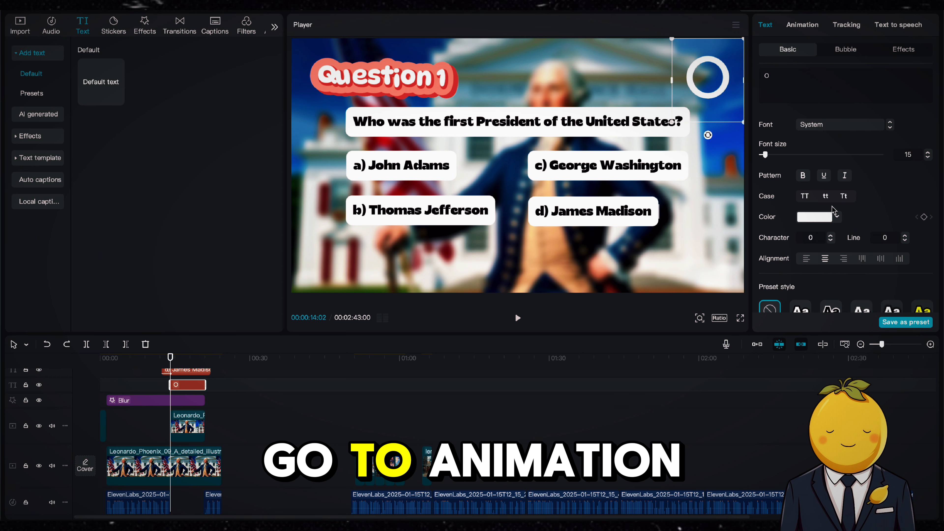
Apply the Clock wipe in-animation to the O text and set its duration to 7.0 s
click(807, 25)
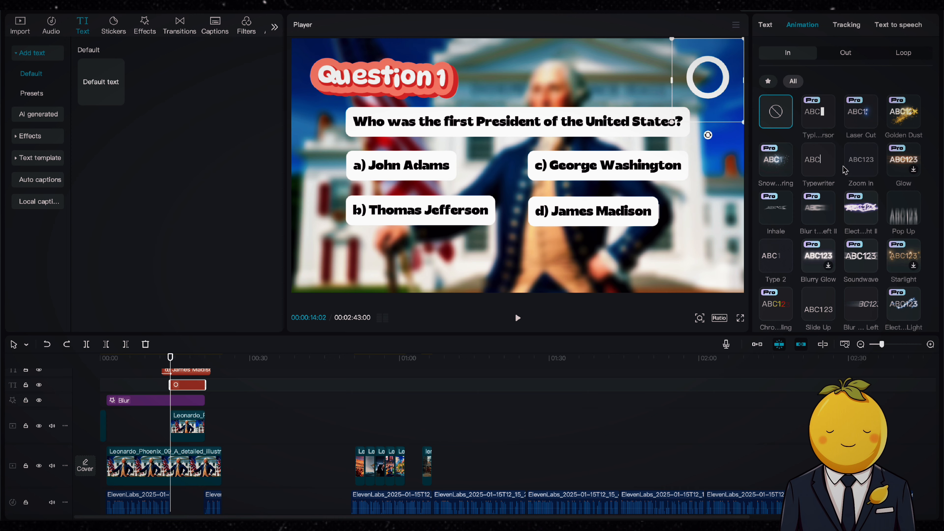
scroll(846, 171, down, 10)
click(903, 53)
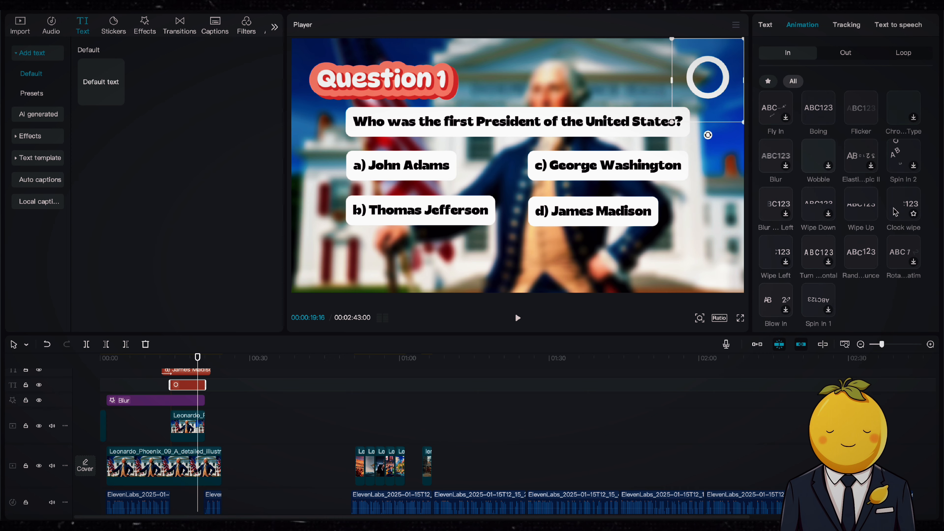
click(895, 211)
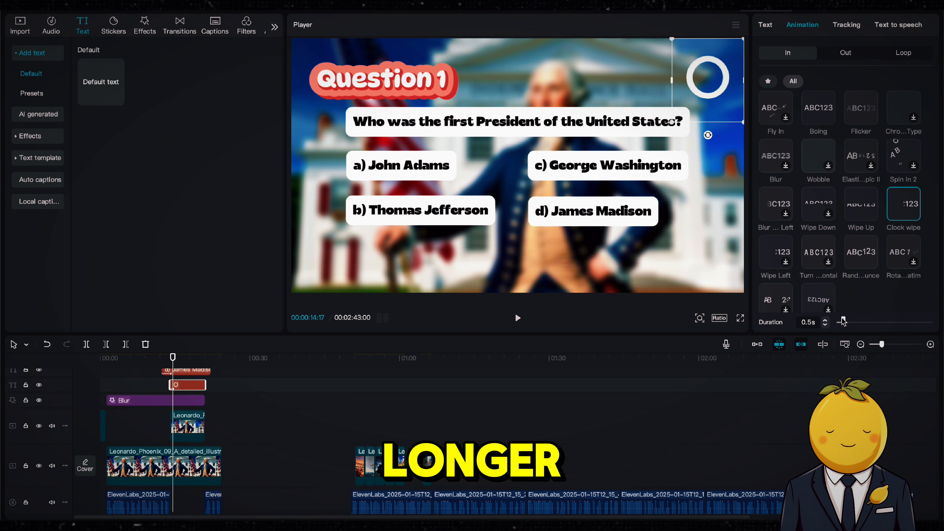
drag(843, 320, 932, 319)
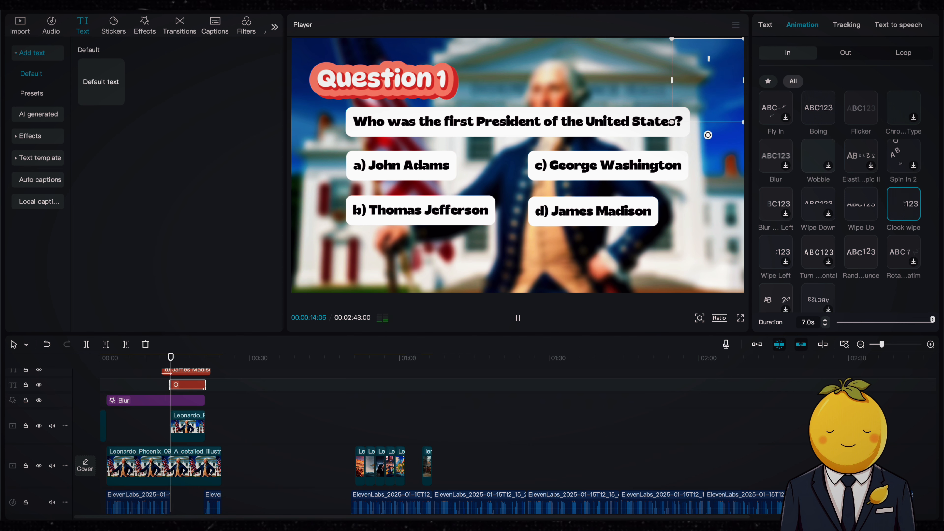
Apply the yellow-outlined preset style to the O text
click(775, 26)
scroll(835, 218, down, 5)
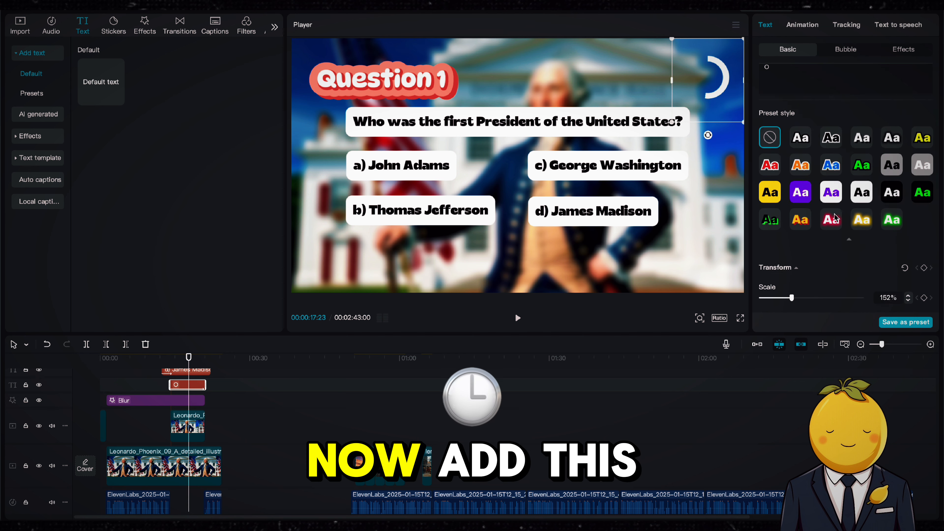
click(853, 209)
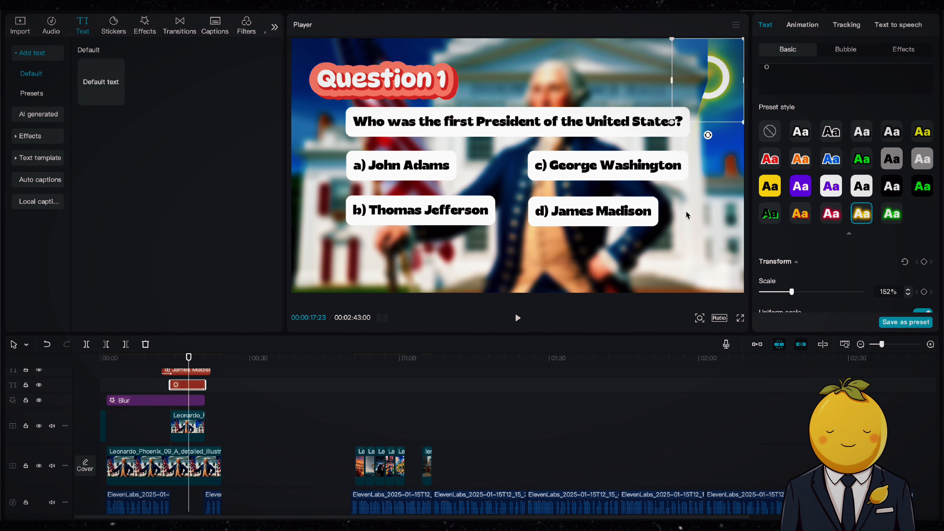
Convert the O text clip into a compound clip
right_click(193, 390)
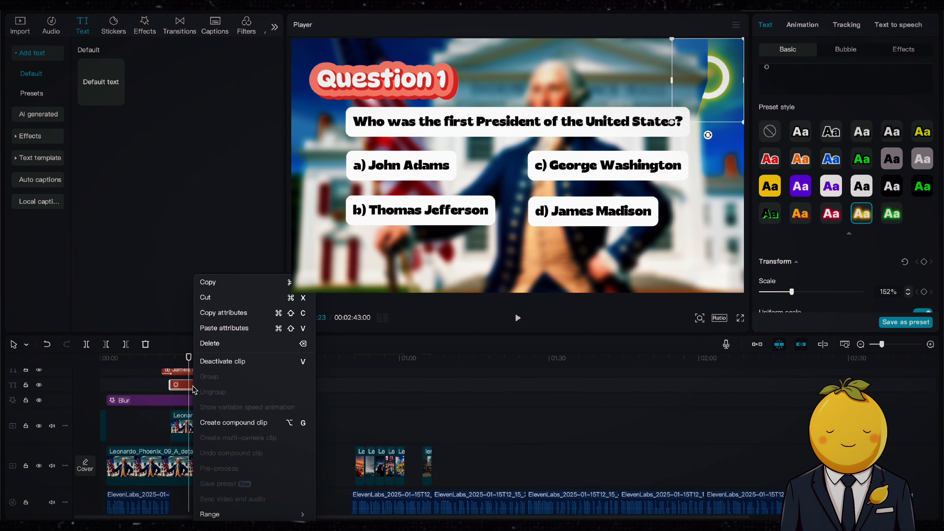
click(217, 423)
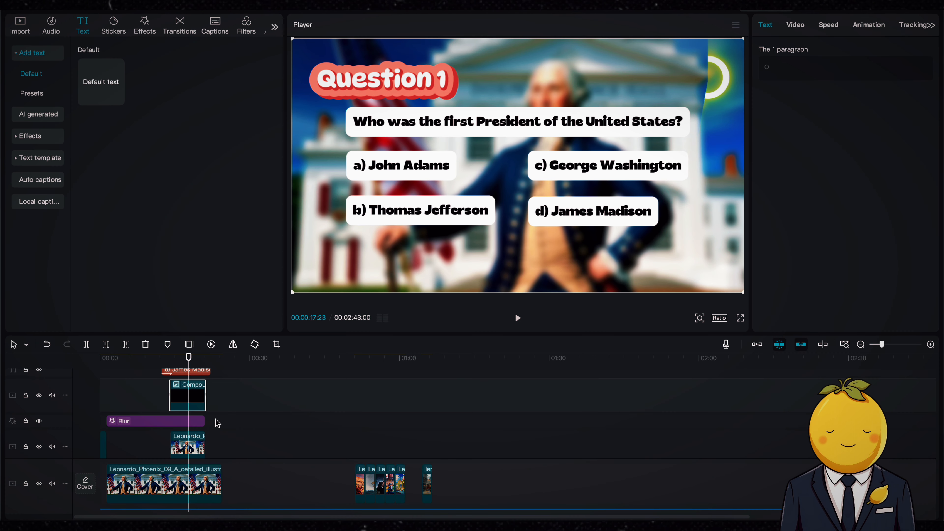
Delete the short Leonardo overlay image clip beneath the compound clip
click(170, 358)
click(187, 448)
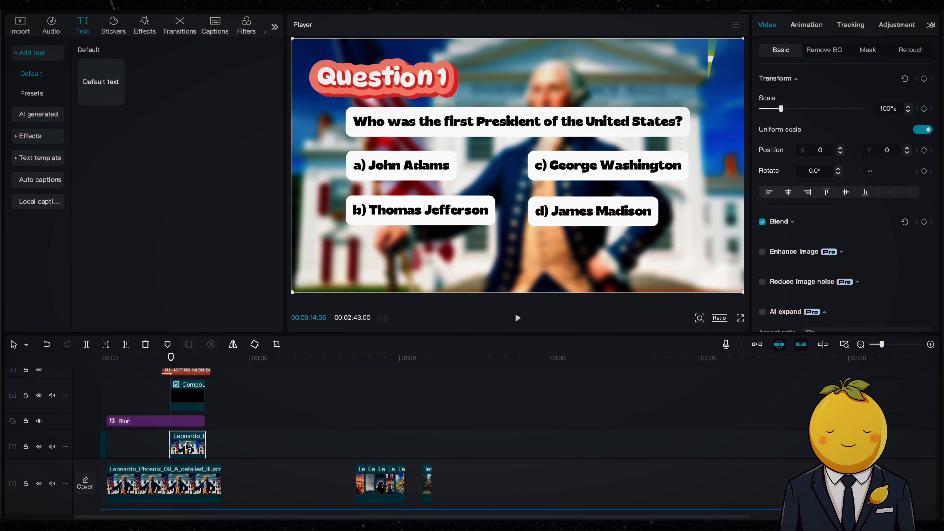
key(Delete)
Cut the Timer Ticks sound at about 21 seconds and delete the part after the cut
scroll(193, 443, down, 2)
key(space)
scroll(193, 442, down, 2)
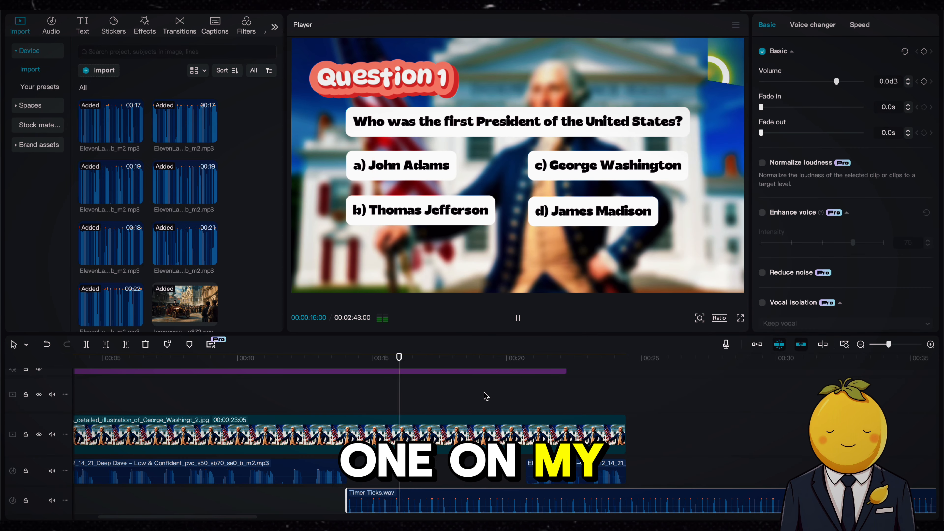
scroll(483, 396, up, 3)
click(525, 360)
key(space)
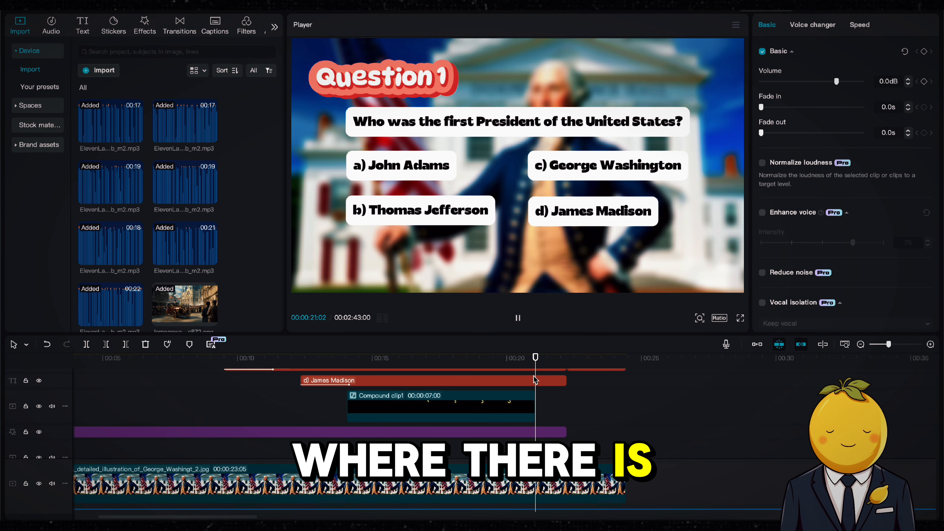
scroll(530, 406, down, 3)
scroll(533, 507, down, 3)
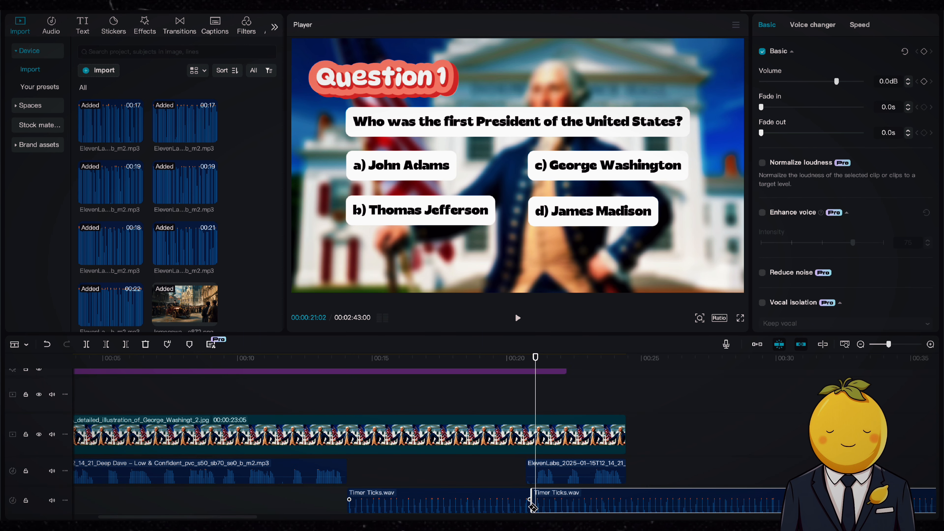
key(Delete)
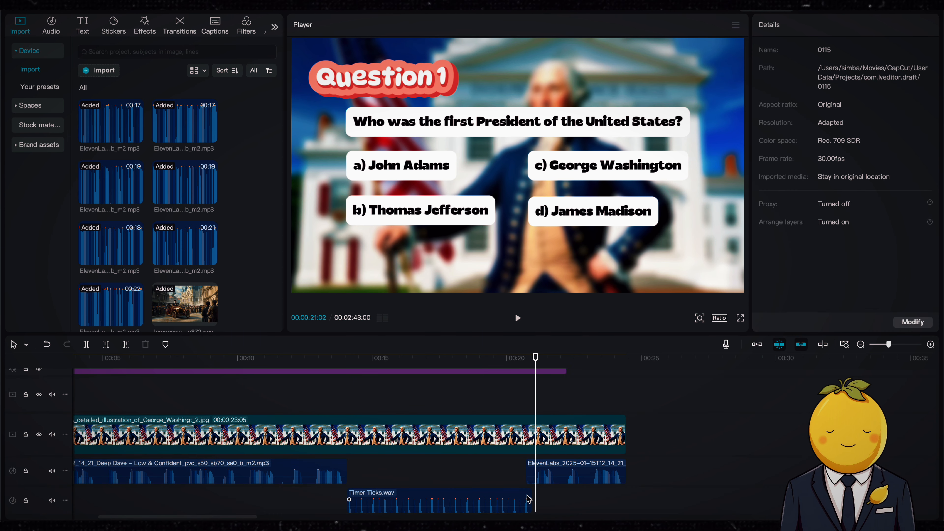
click(528, 499)
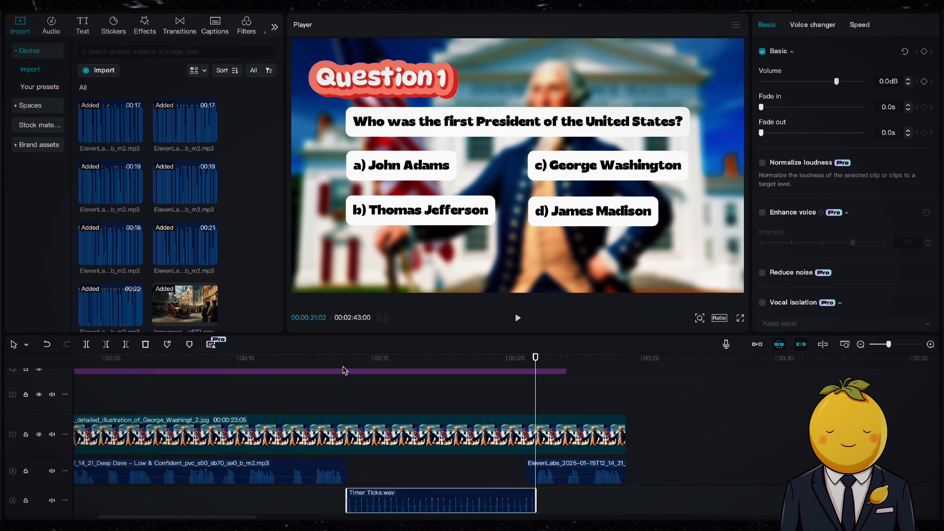
Add a Correct sound effect at about 24 seconds, where the correct answer turns green
scroll(397, 433, down, 3)
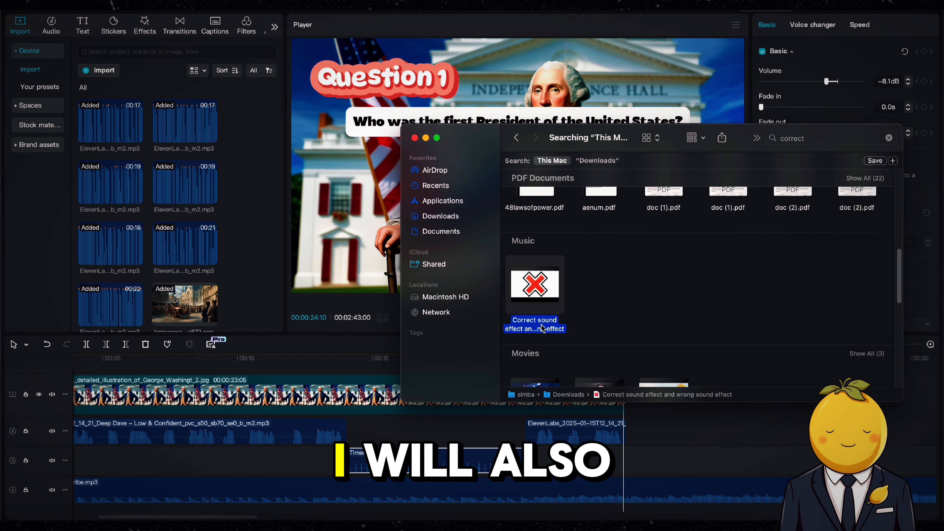
drag(537, 297, 656, 457)
key(space)
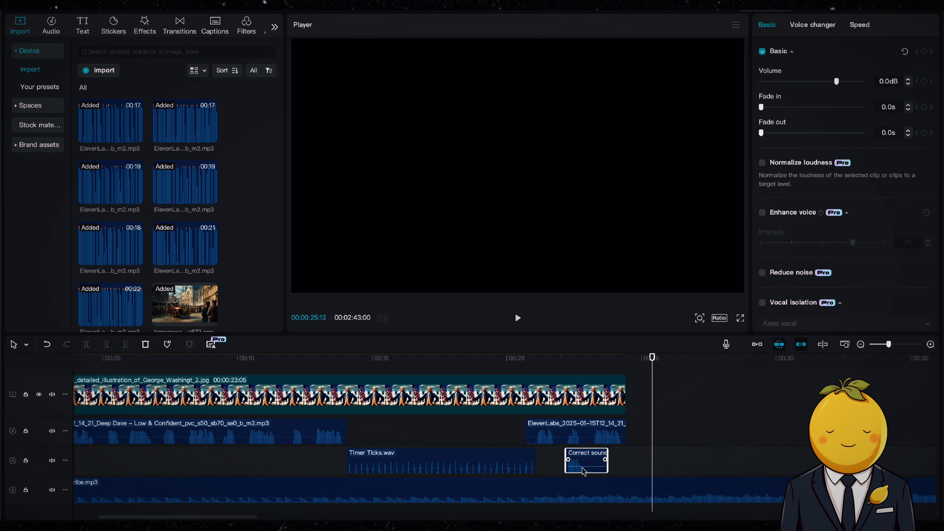
click(535, 359)
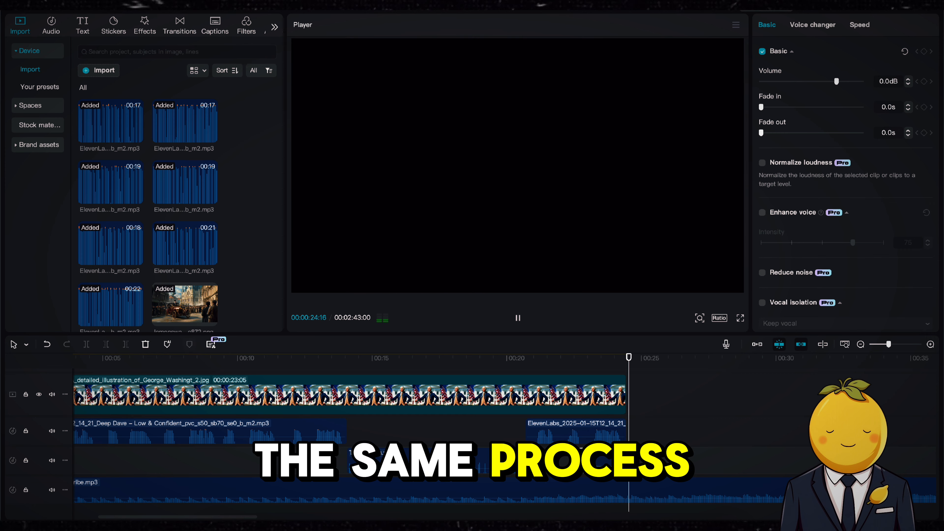
drag(595, 465, 595, 467)
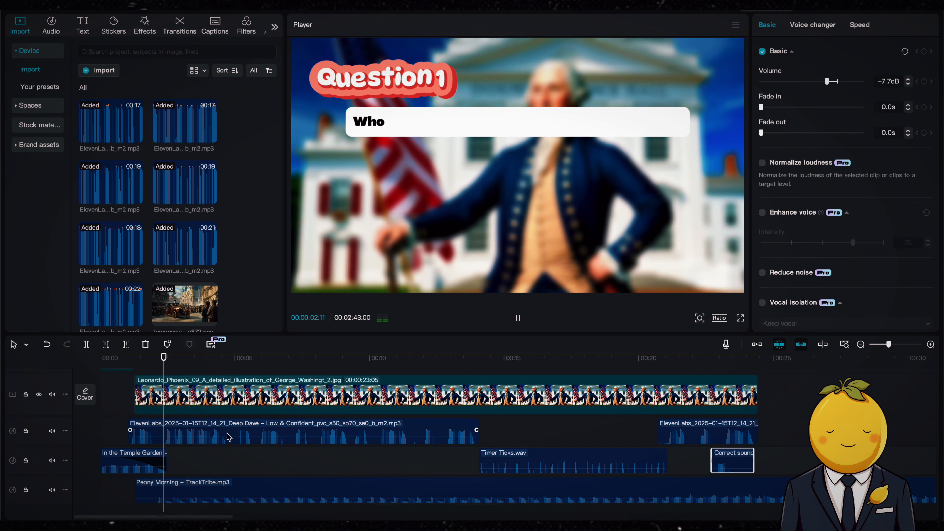
Play back the first question while scrolling through its text, image and audio tracks
scroll(228, 437, up, 2)
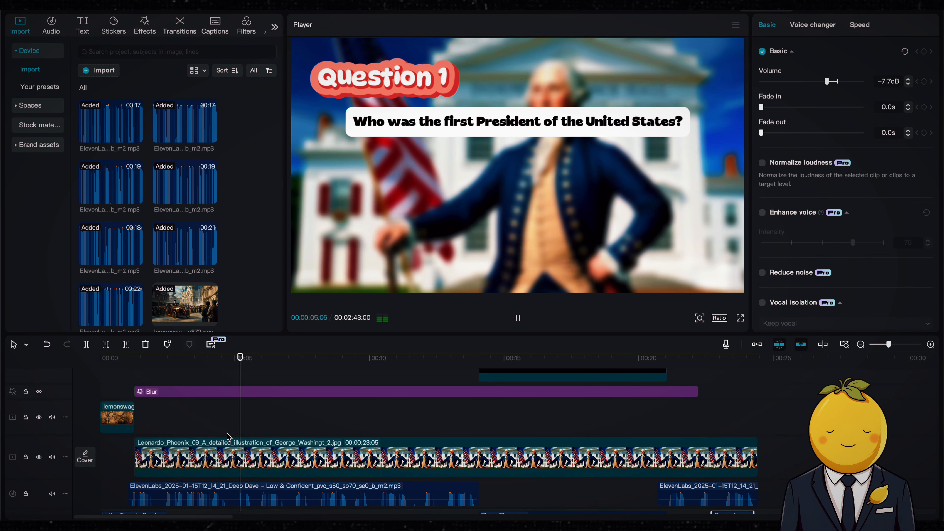
scroll(229, 437, up, 3)
scroll(229, 437, down, 3)
ctrl+scroll(219, 443, down, 3)
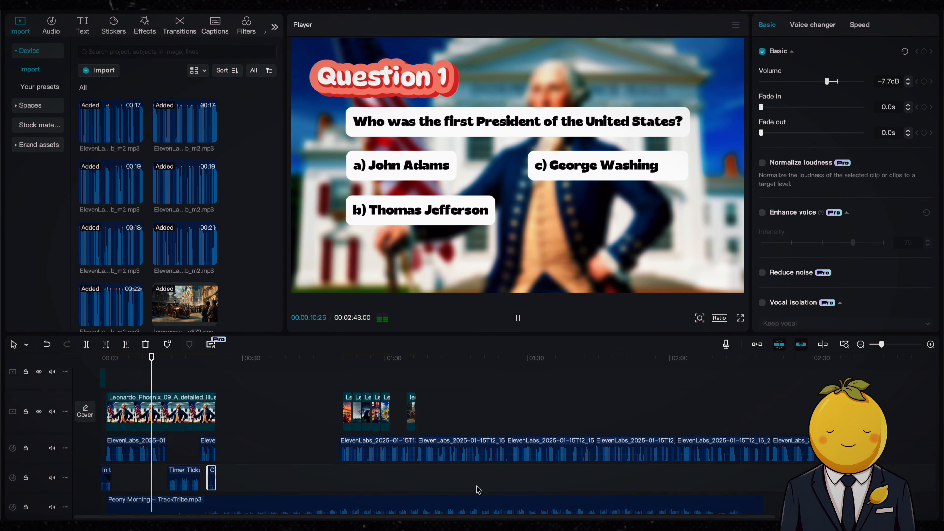
scroll(186, 438, up, 5)
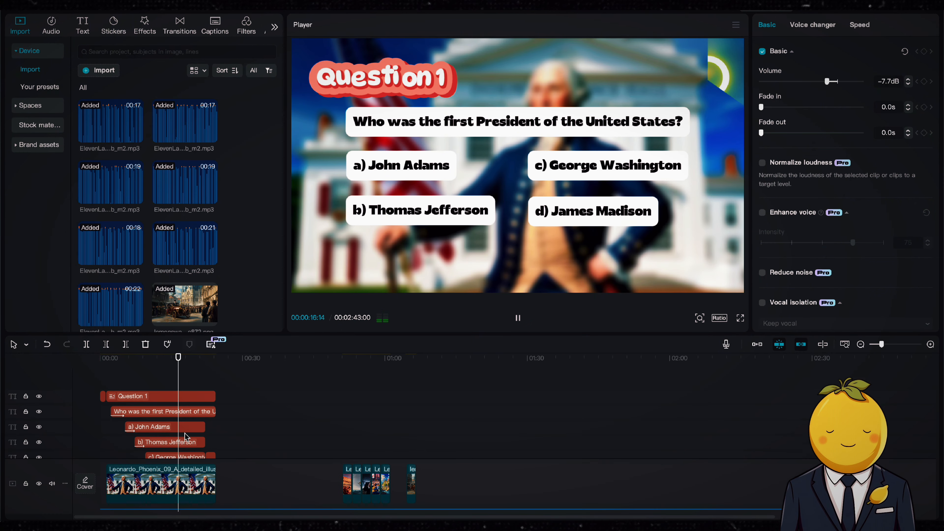
scroll(187, 438, down, 5)
drag(372, 470, 252, 467)
click(214, 362)
key(space)
ctrl+scroll(668, 371, up, 3)
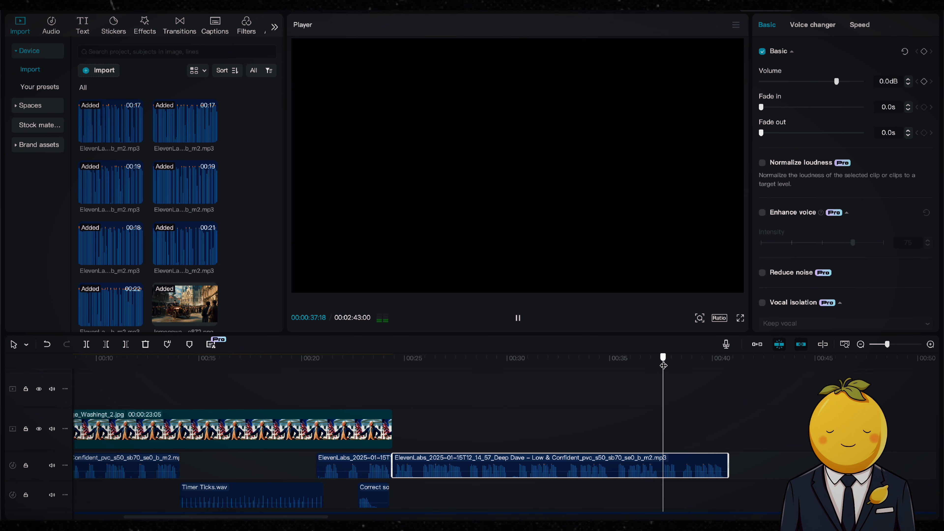
Try to shift the second narration clip later along its audio track
click(663, 465)
key(a)
drag(680, 465, 870, 466)
scroll(413, 513, down, 1)
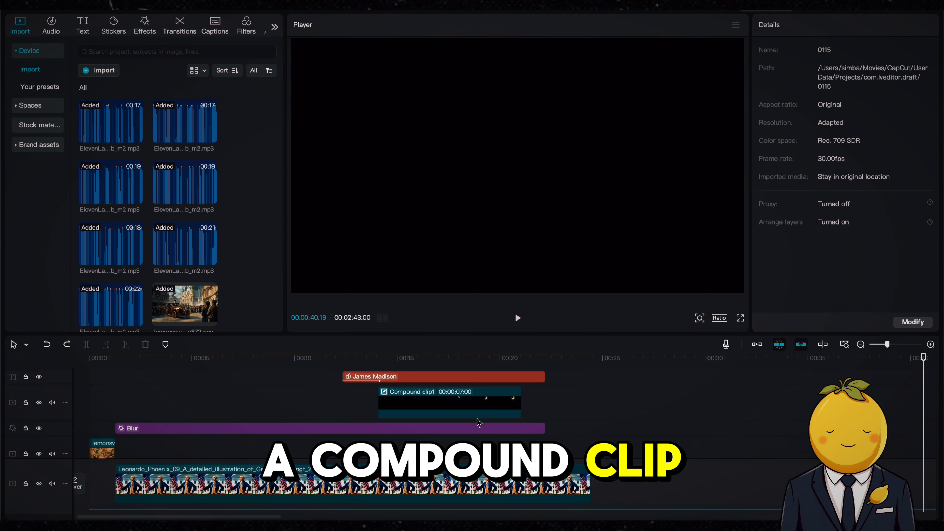
Combine the selected timer animation clips into a single compound clip and play it back
click(432, 399)
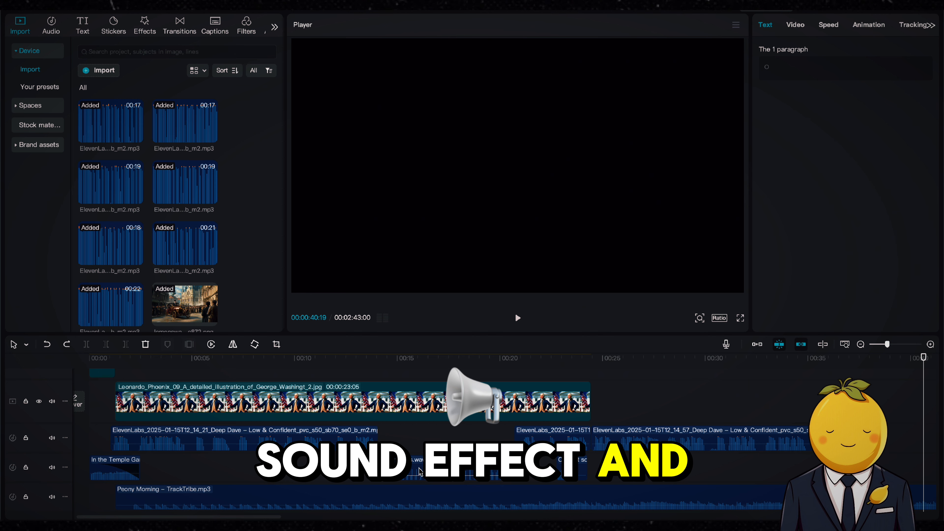
click(420, 472)
right_click(420, 471)
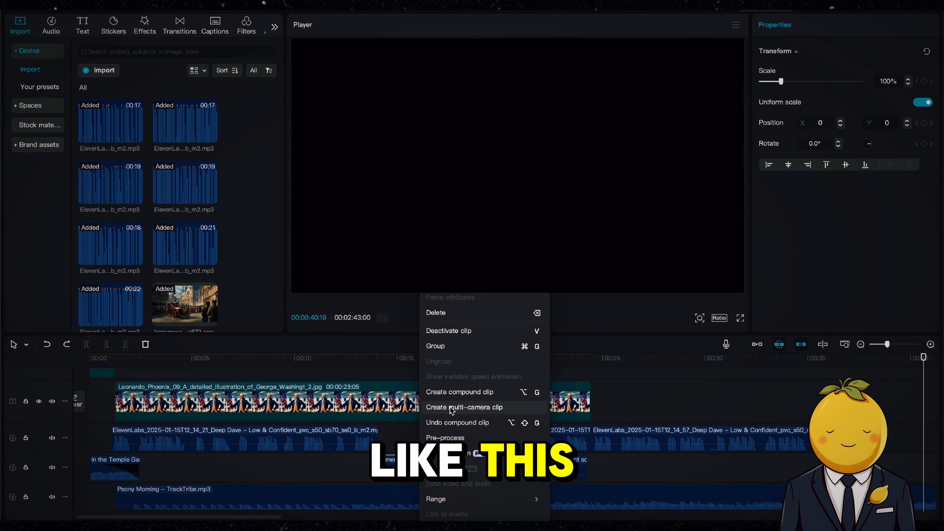
click(454, 393)
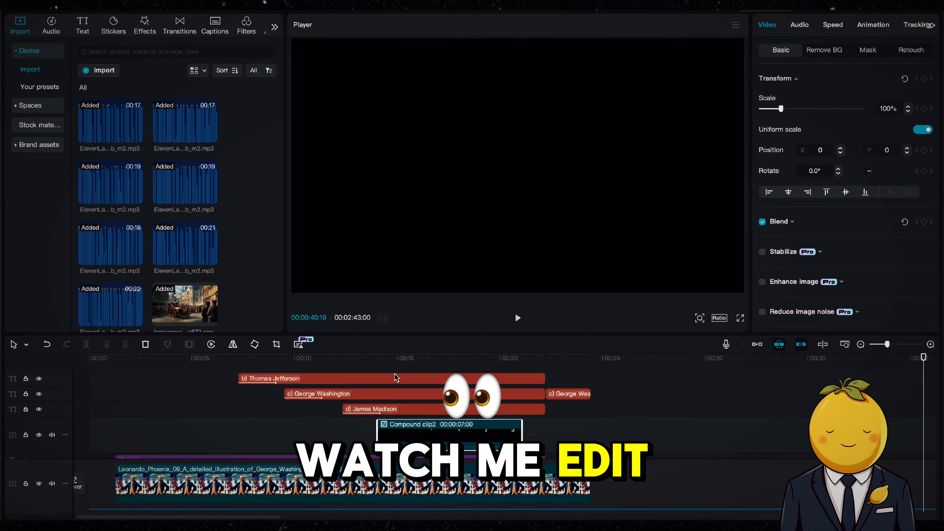
key(space)
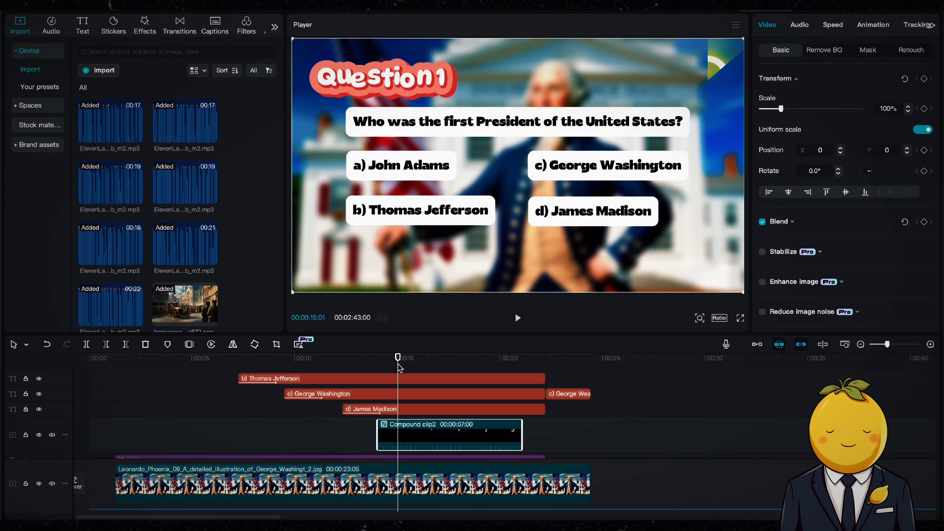
Lengthen the V-J Day image clip so it runs from 24 seconds to about 47 seconds
scroll(439, 408, down, 2)
key(space)
scroll(440, 408, right, 8)
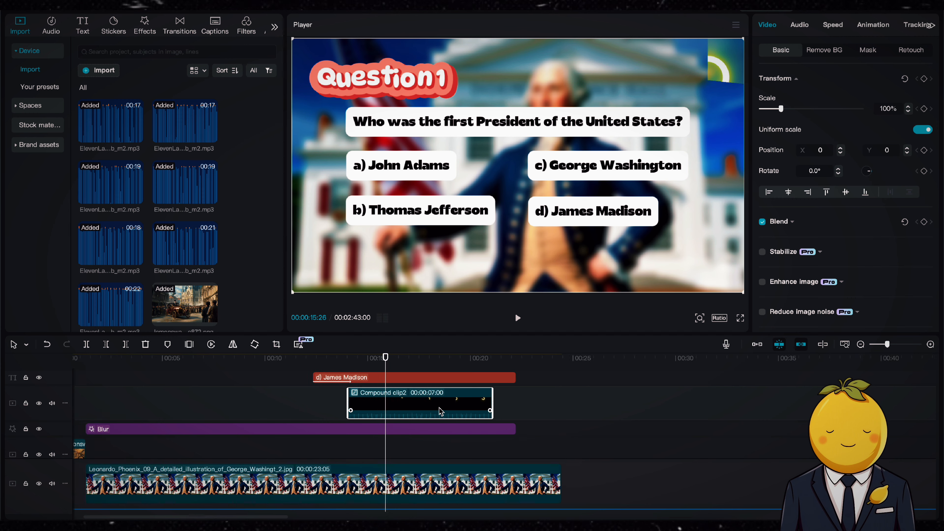
scroll(440, 411, down, 3)
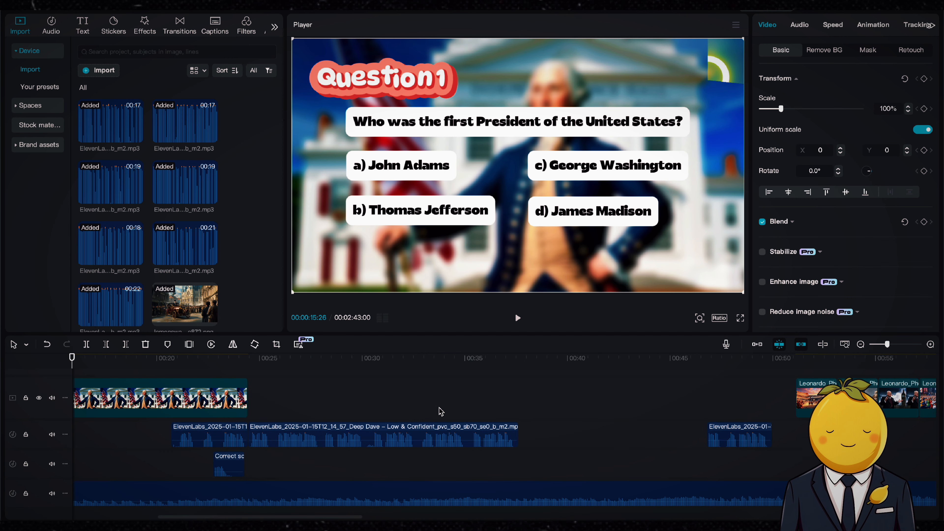
scroll(794, 391, right, 5)
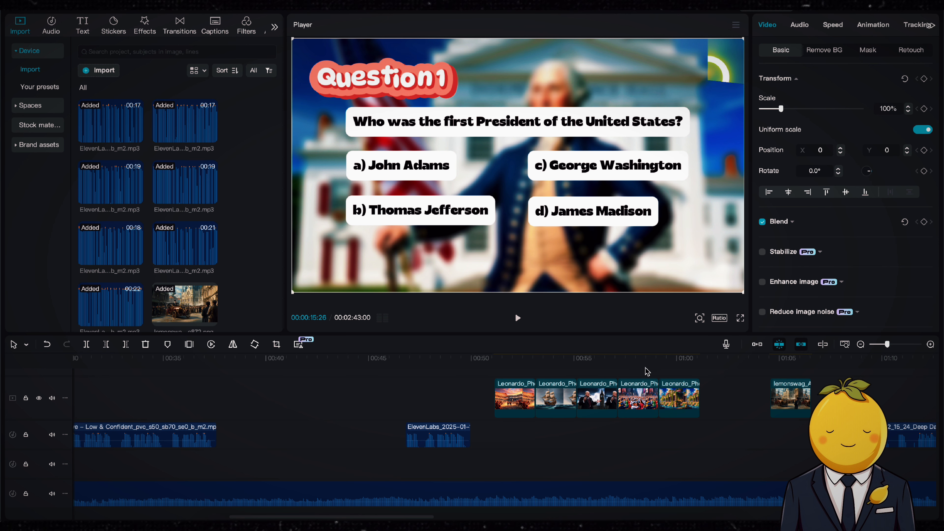
mouse_move(642, 405)
mouse_down()
mouse_move(537, 390)
mouse_move(621, 398)
mouse_move(631, 416)
mouse_up()
click(626, 377)
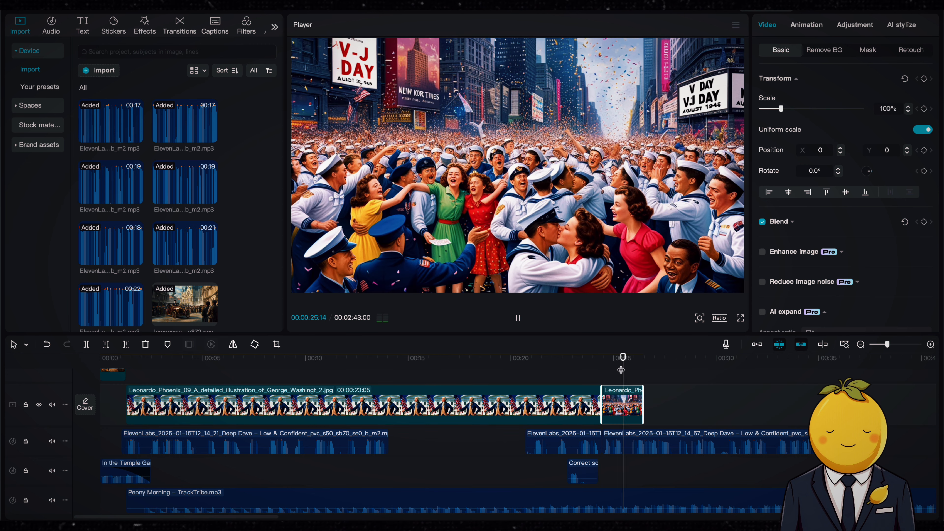
scroll(579, 401, right, 5)
scroll(579, 401, up, 3)
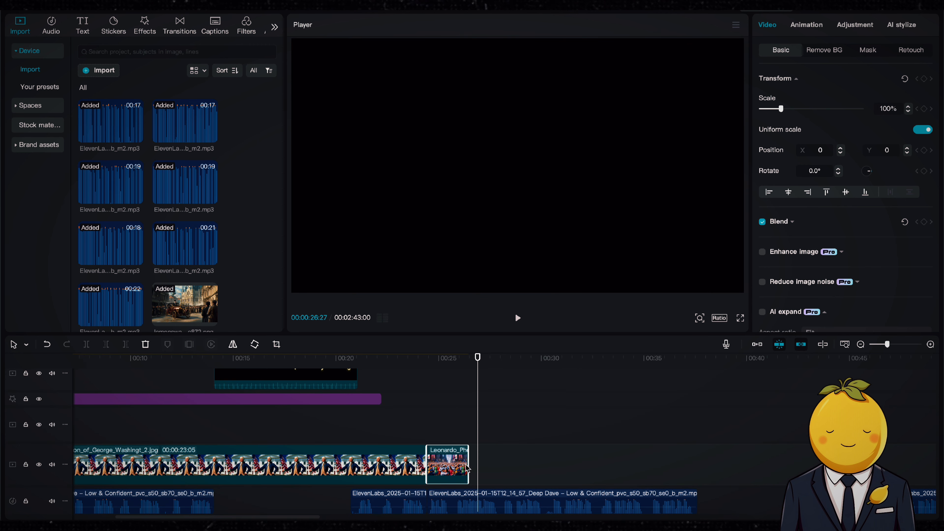
drag(470, 466, 407, 456)
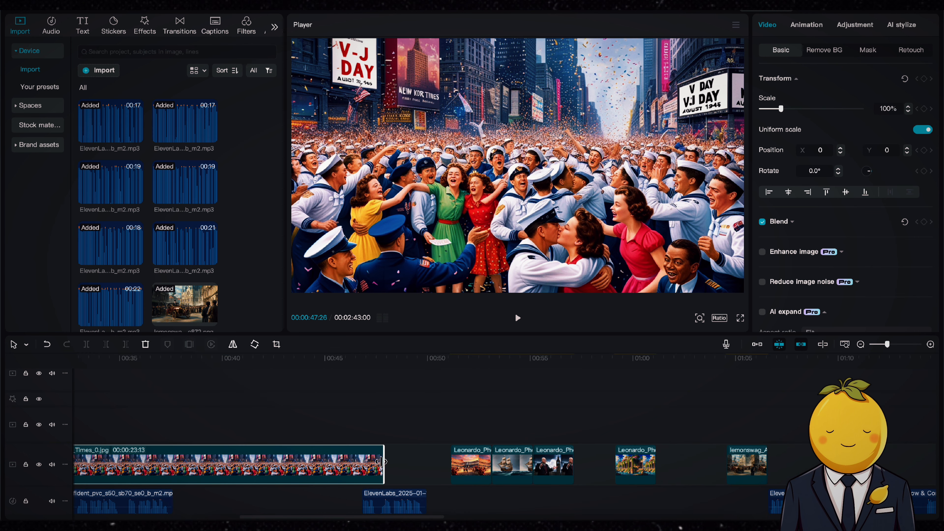
Extend the V-J Day image clip further so it ends at about 50 seconds
click(389, 367)
key(space)
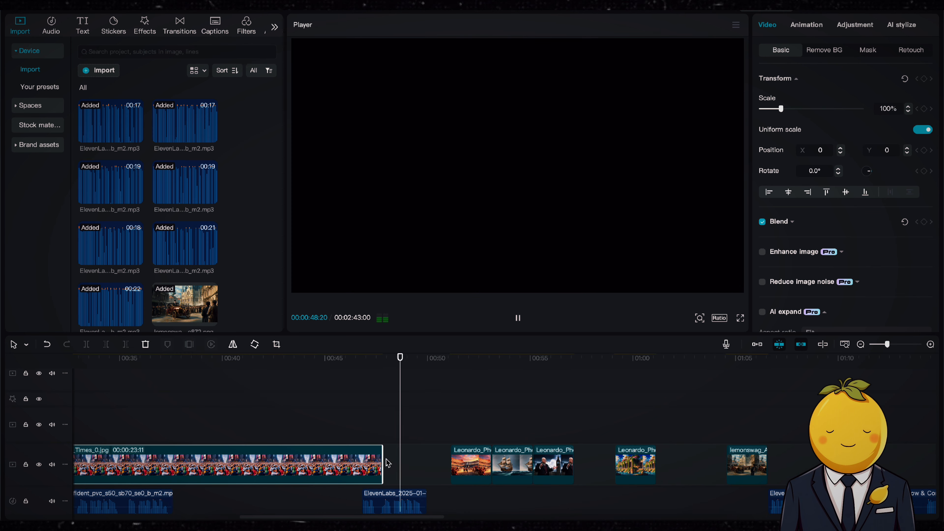
drag(384, 462, 412, 459)
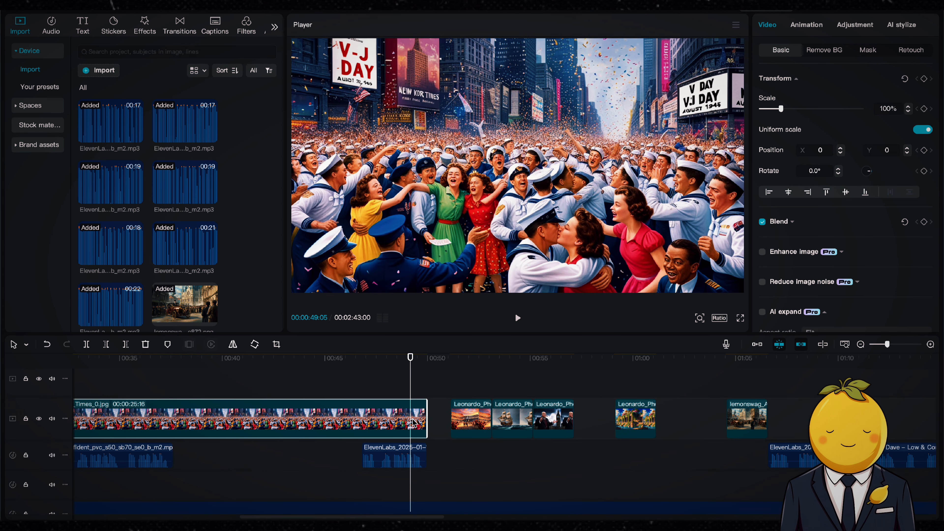
Paste a copy of the timer compound clip at about 37 seconds over the V-J Day image
scroll(414, 422, left, 10)
click(520, 372)
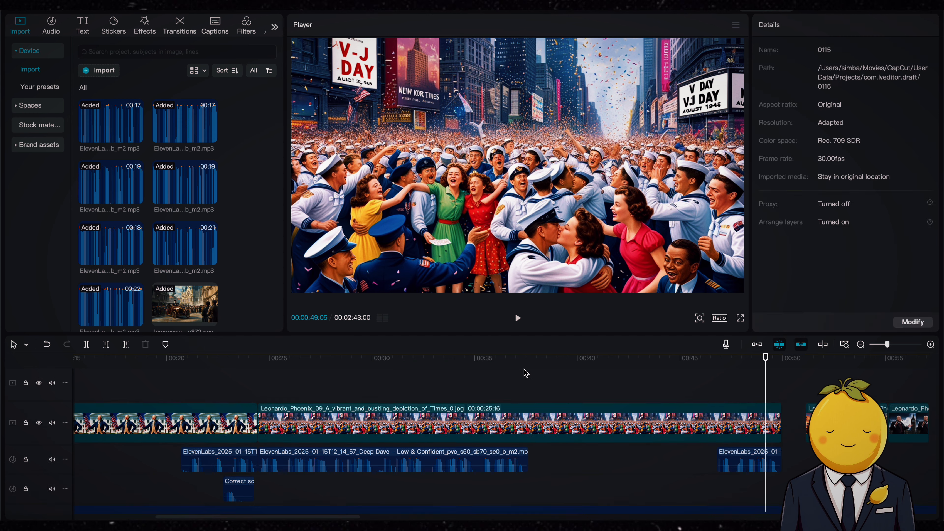
scroll(488, 371, up, 3)
scroll(465, 387, left, 5)
click(422, 376)
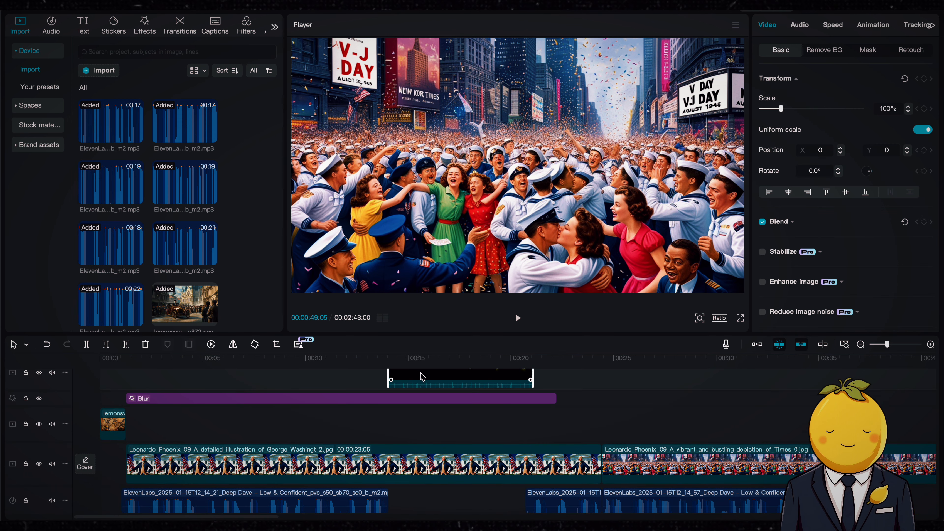
scroll(442, 426, right, 10)
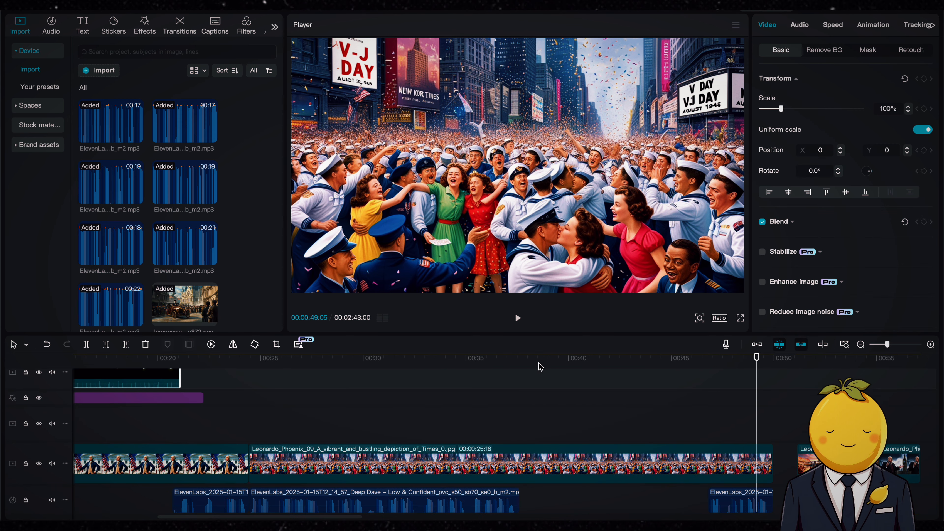
key(ctrl+v)
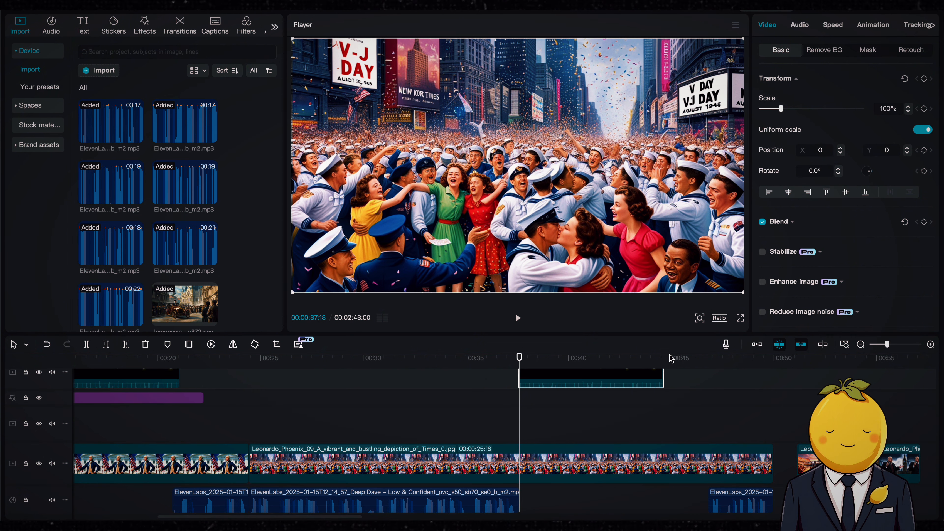
Move the third narration clip to start at about 44 seconds and trim the V-J Day image to end with it
click(663, 359)
drag(733, 495, 687, 495)
click(771, 458)
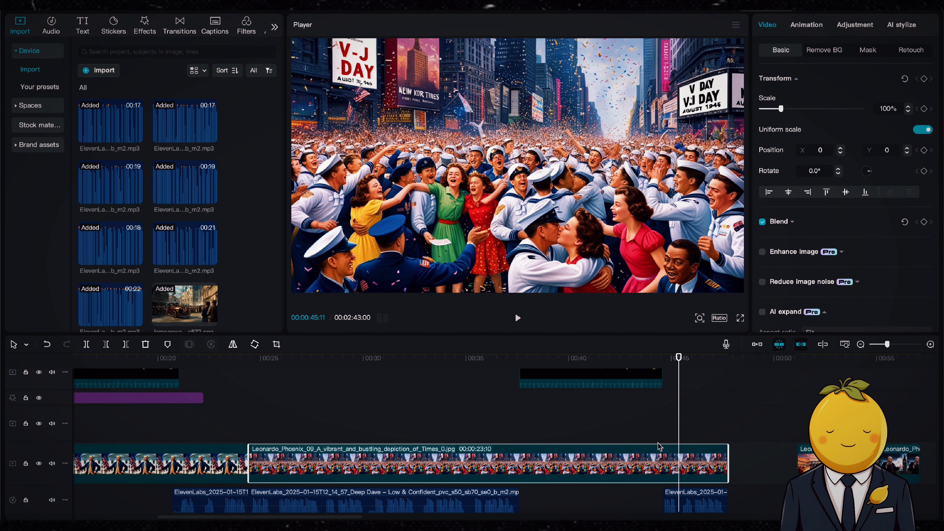
Duplicate the blur effect for the second question, spanning from 24 seconds to about 45 seconds
scroll(557, 438, left, 8)
click(477, 400)
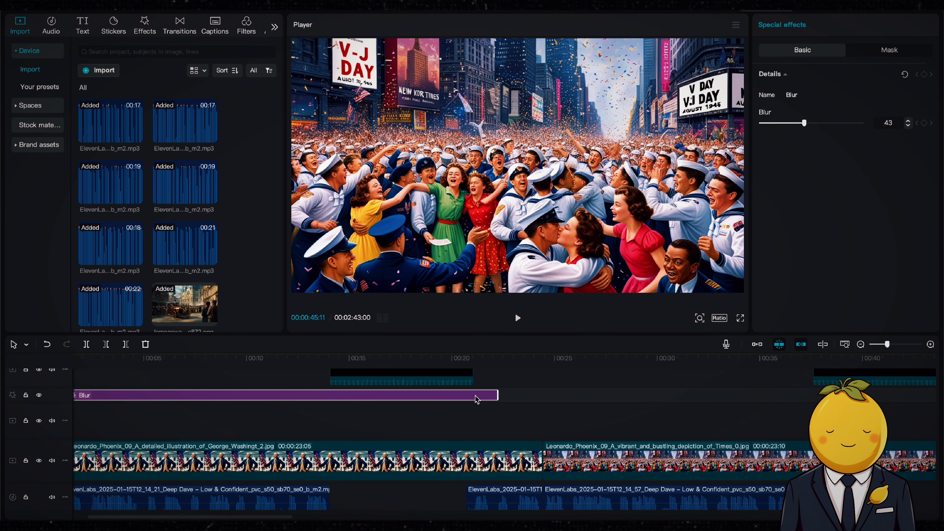
click(539, 400)
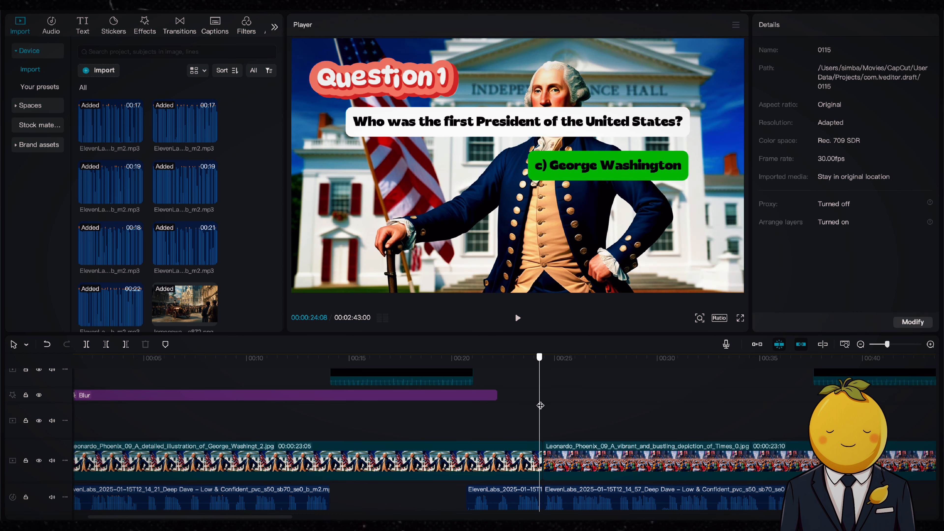
click(544, 405)
scroll(591, 426, right, 5)
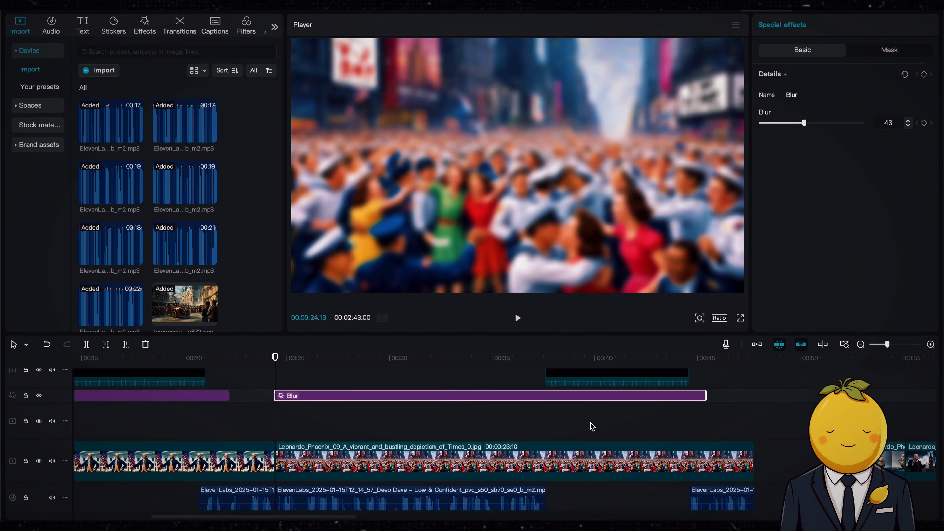
click(709, 366)
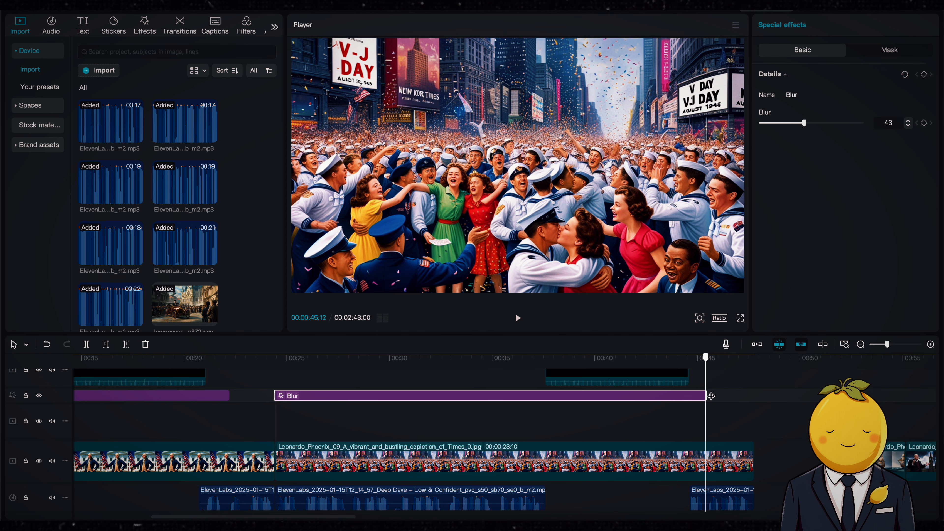
drag(706, 396, 711, 396)
scroll(438, 436, up, 4)
scroll(438, 435, up, 1)
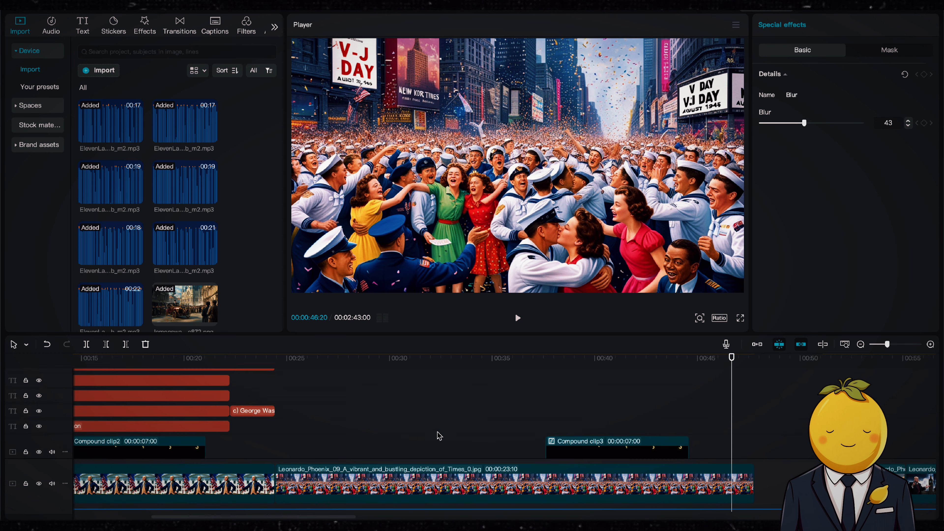
Copy all of the first question's text clips and paste them after the first question
scroll(438, 435, left, 6)
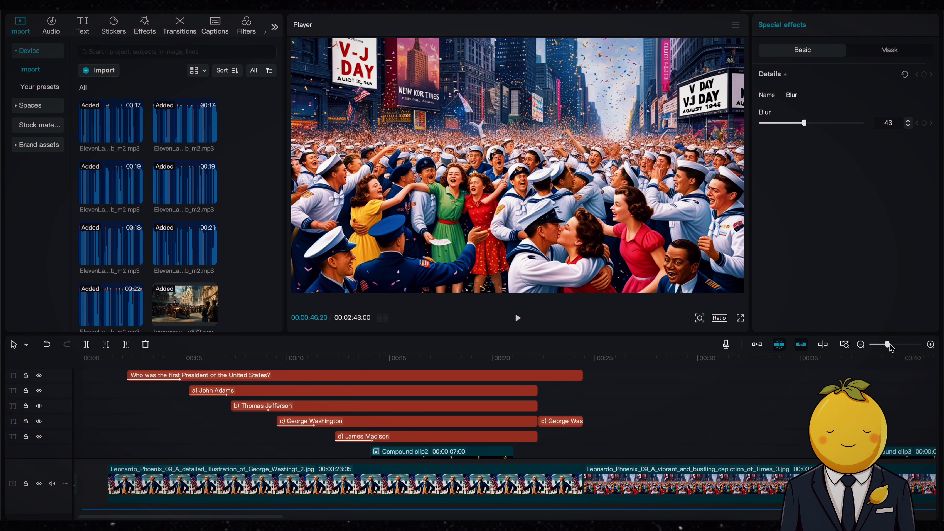
drag(891, 346, 883, 347)
scroll(565, 380, down, 1)
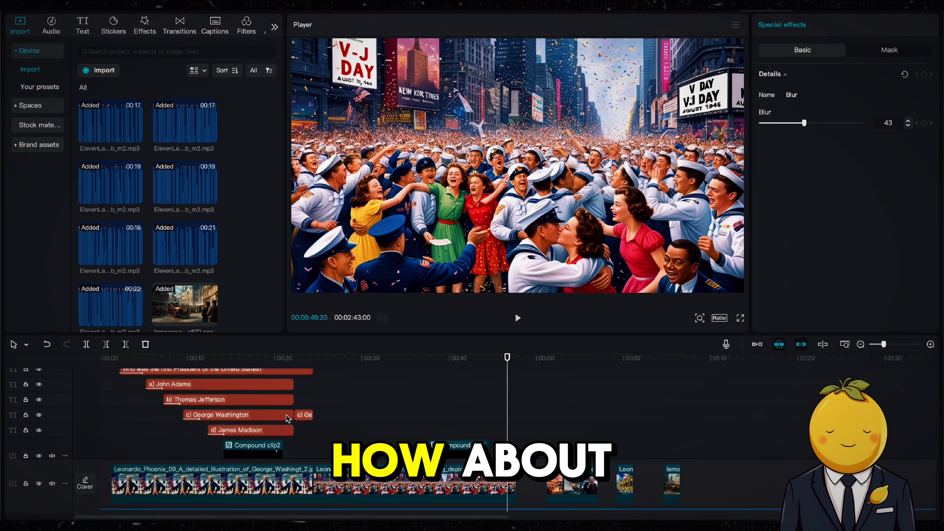
scroll(287, 419, up, 3)
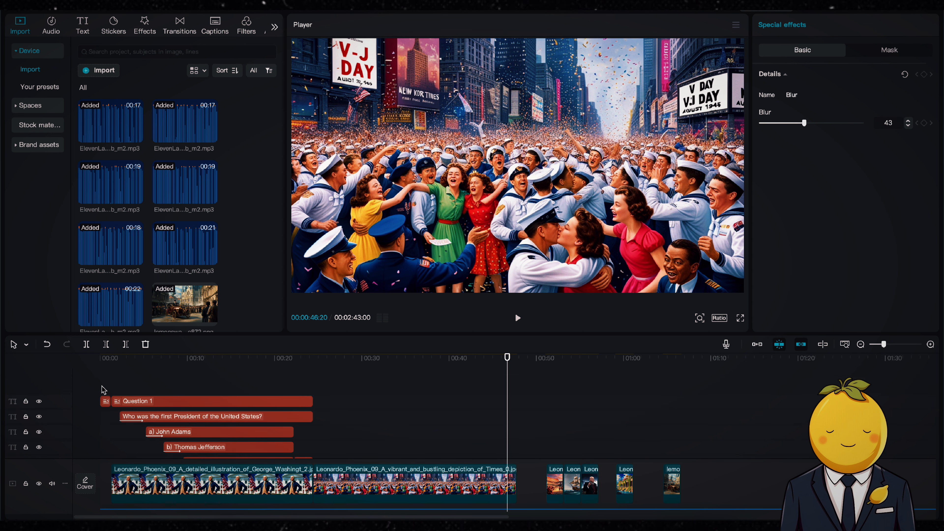
drag(167, 388, 310, 386)
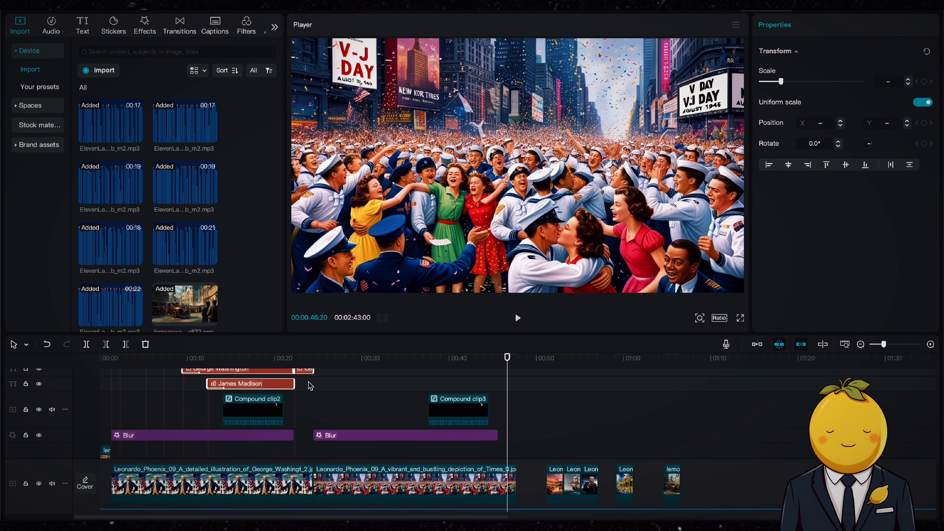
click(324, 385)
scroll(324, 386, up, 3)
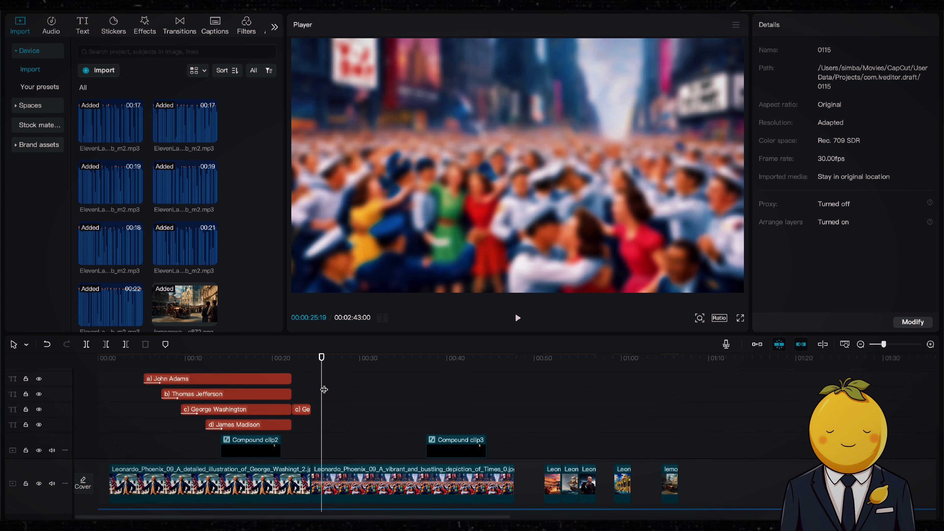
key(super+v)
scroll(323, 390, down, 5)
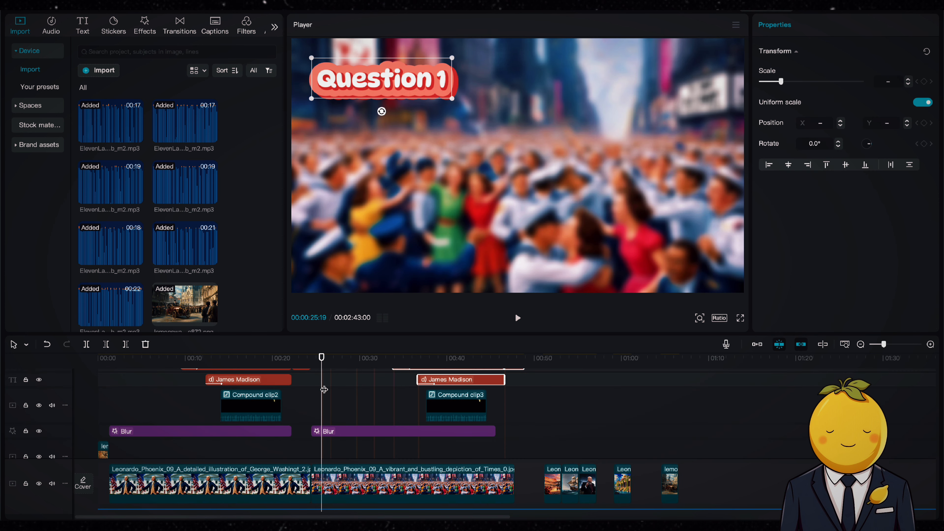
Move the pasted text clips so they start at about 24 seconds
click(312, 357)
scroll(323, 421, up, 5)
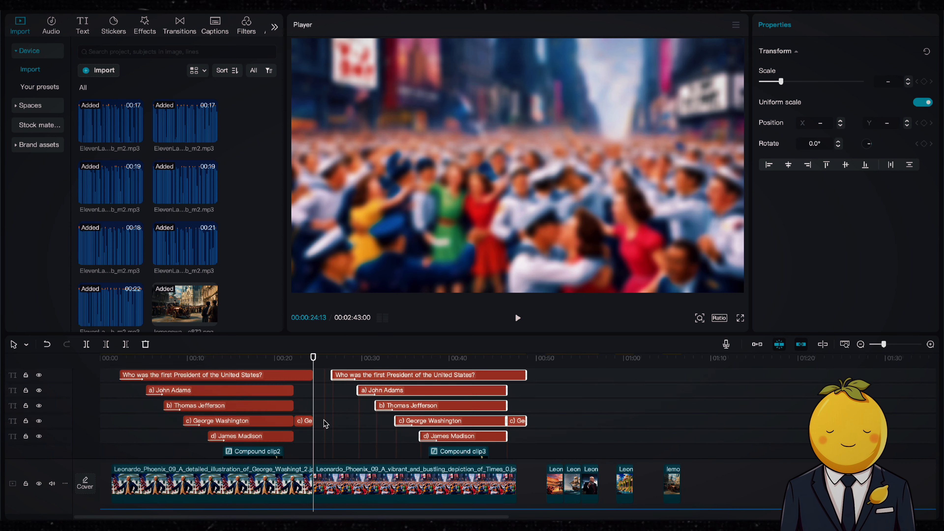
drag(342, 390, 331, 390)
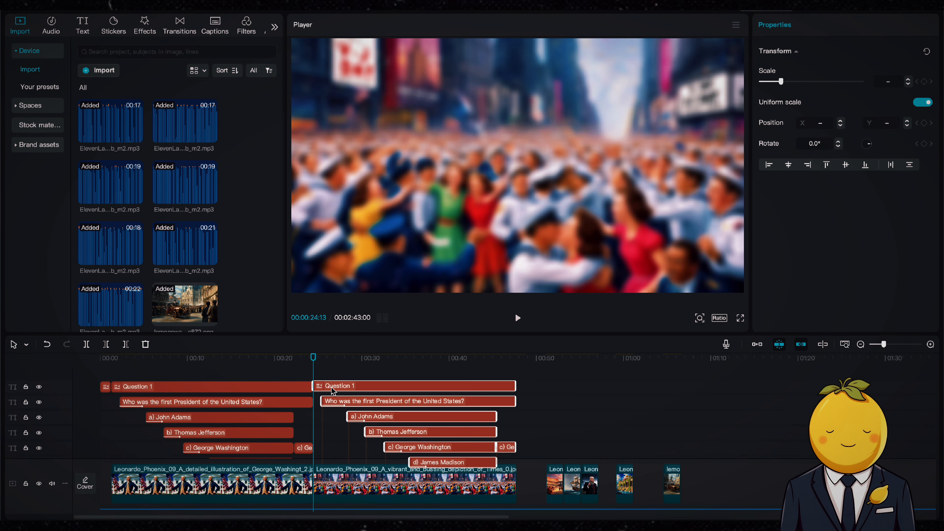
Retitle the copied heading to Question 2 and change the question text to What year did World War II end?
scroll(333, 390, down, 5)
scroll(332, 390, down, 1)
scroll(333, 389, up, 5)
key(space)
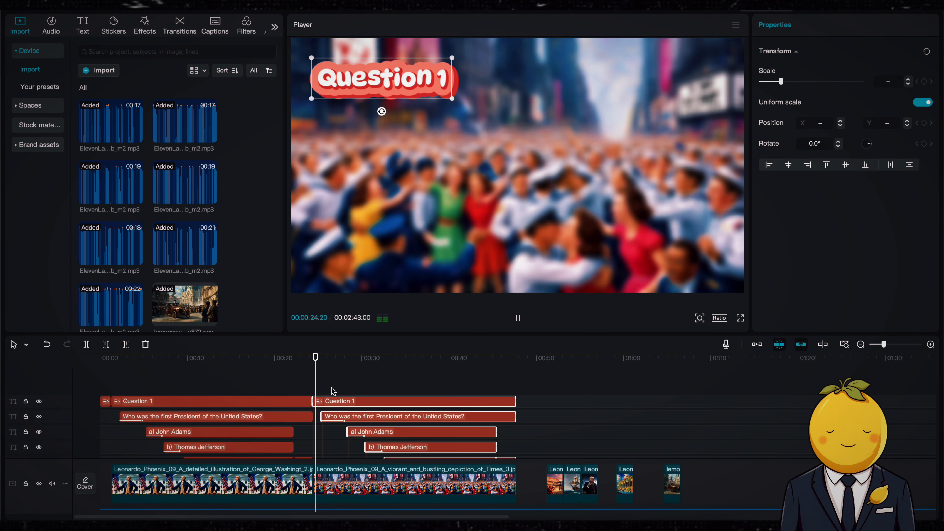
key(space)
click(341, 403)
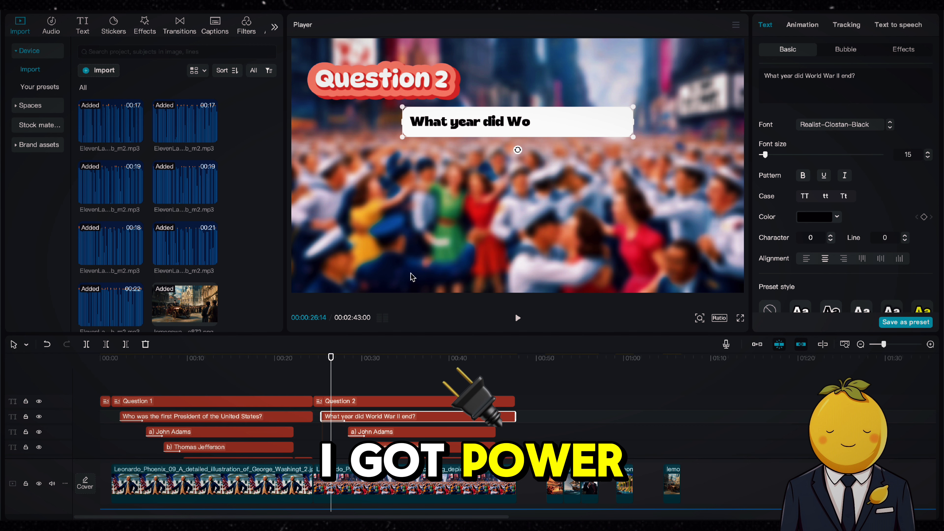
Play back the second question to review its edited text
click(320, 367)
key(space)
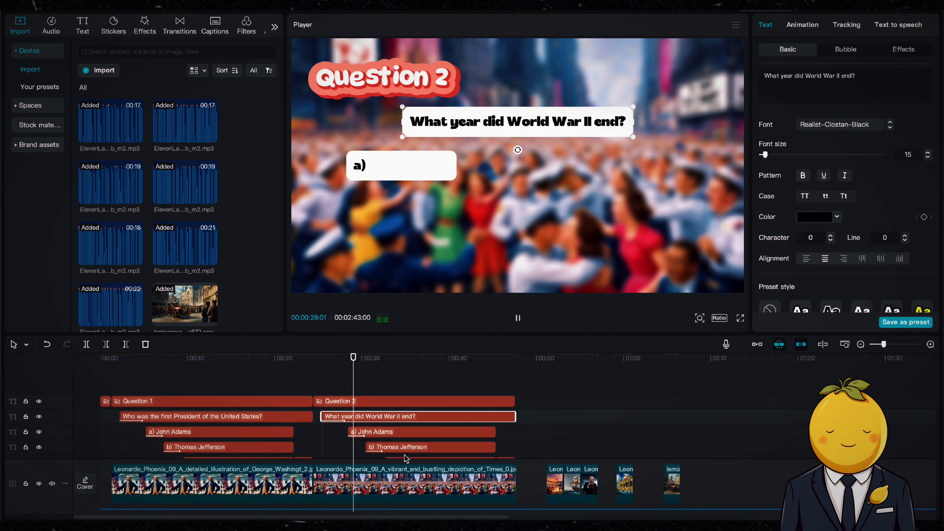
scroll(422, 389, down, 2)
key(space)
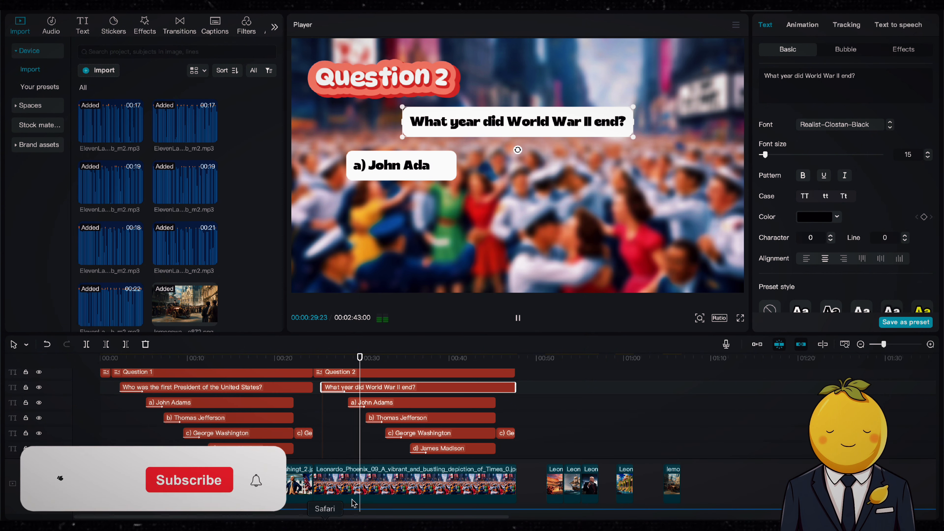
Change the second question's option a) text to 1943
click(381, 404)
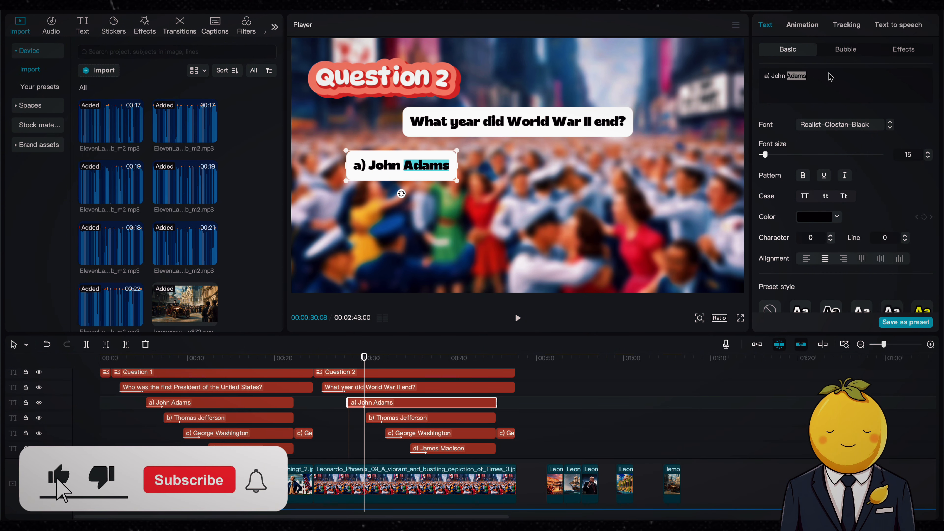
key(BackSpace)
key(BackSpace)
key(BackSpace)
key(BackSpace)
key(BackSpace)
key(BackSpace)
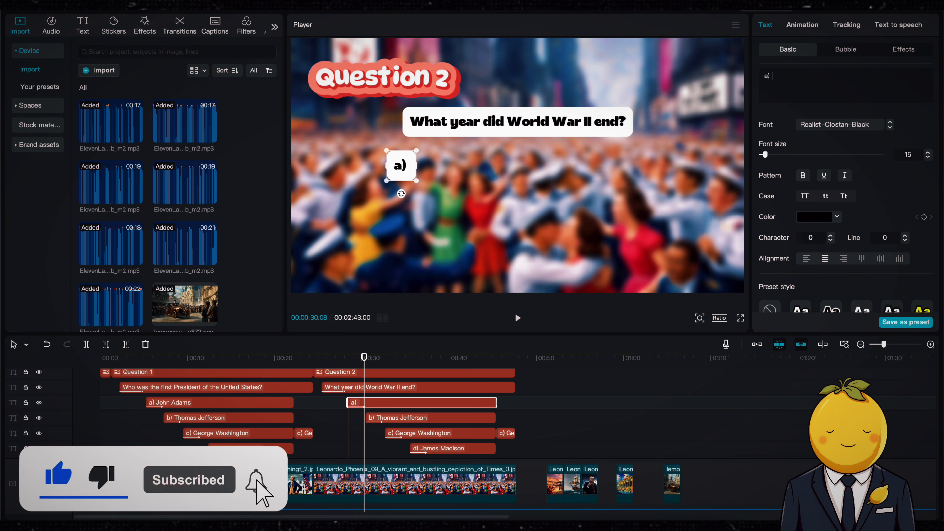
text(1943)
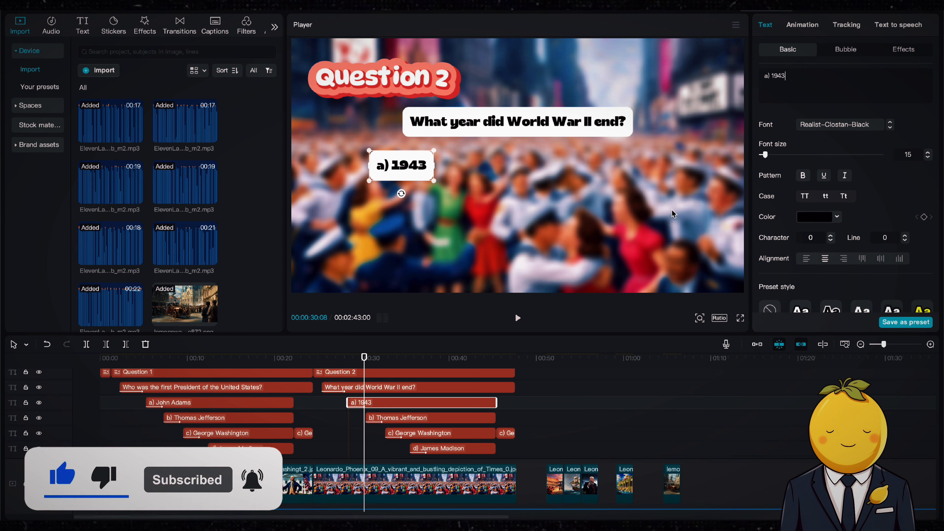
Change option b) to 1944 and move its box to the right of option a)
key(space)
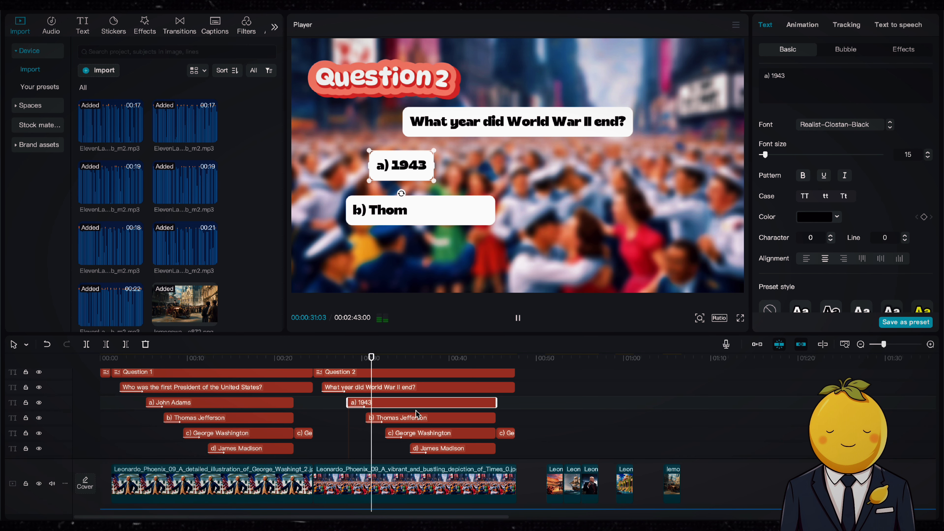
click(405, 419)
key(space)
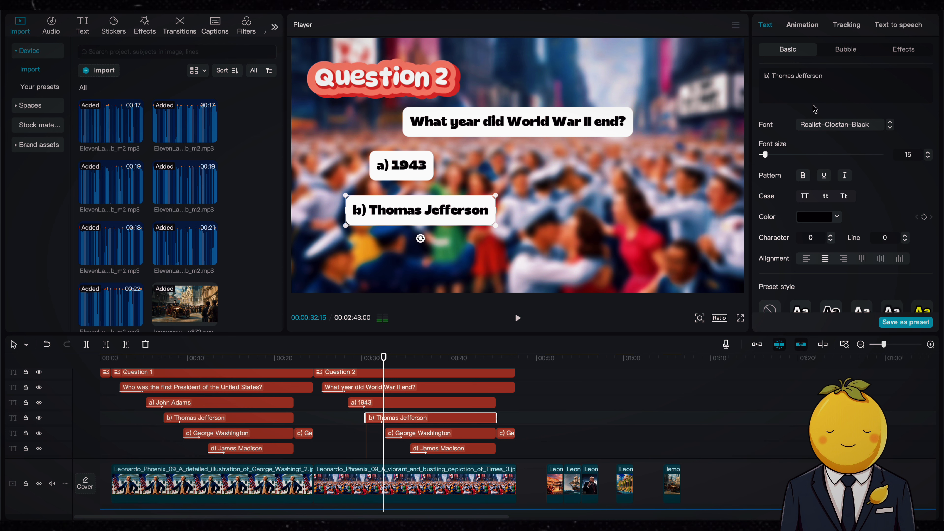
double_click(825, 76)
key(BackSpace)
key(BackSpace)
key(BackSpace)
key(BackSpace)
key(BackSpace)
key(BackSpace)
key(BackSpace)
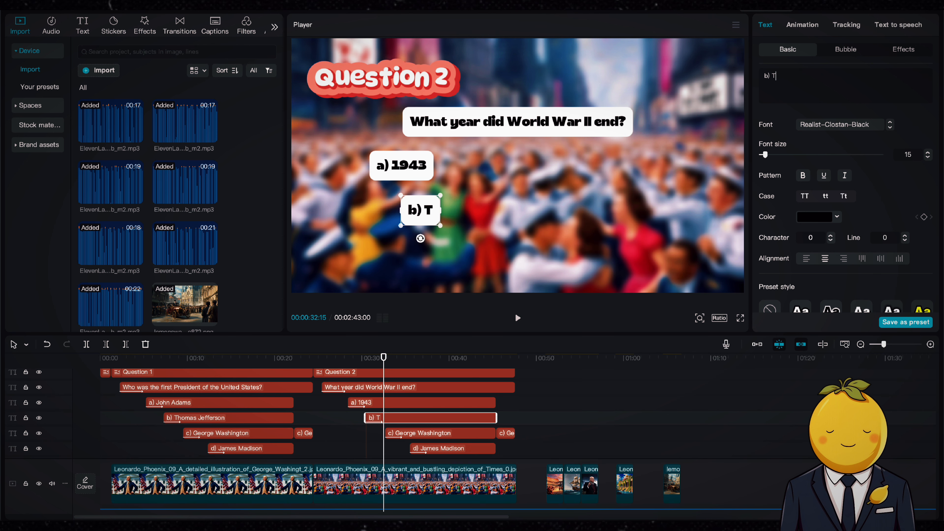
text(1944)
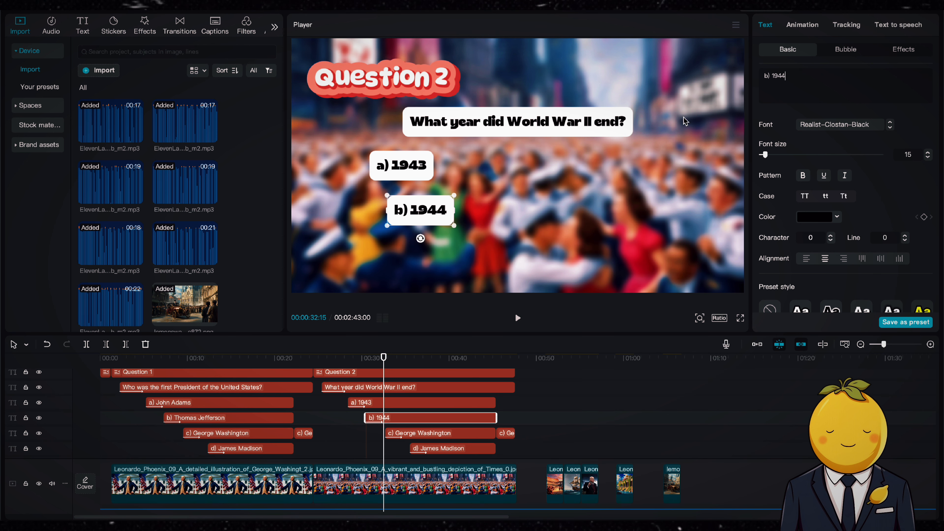
drag(408, 206, 594, 164)
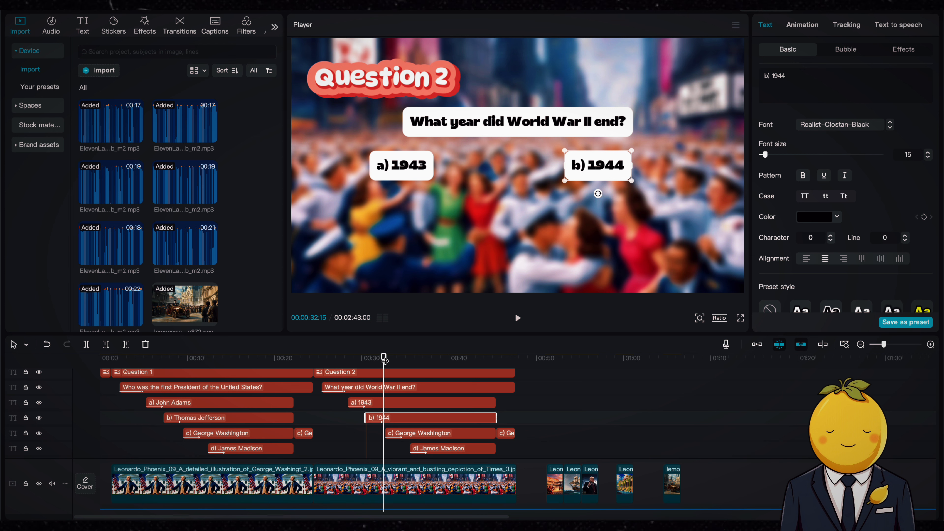
Change option c) to 1945 and move its box below option a)
key(space)
click(416, 434)
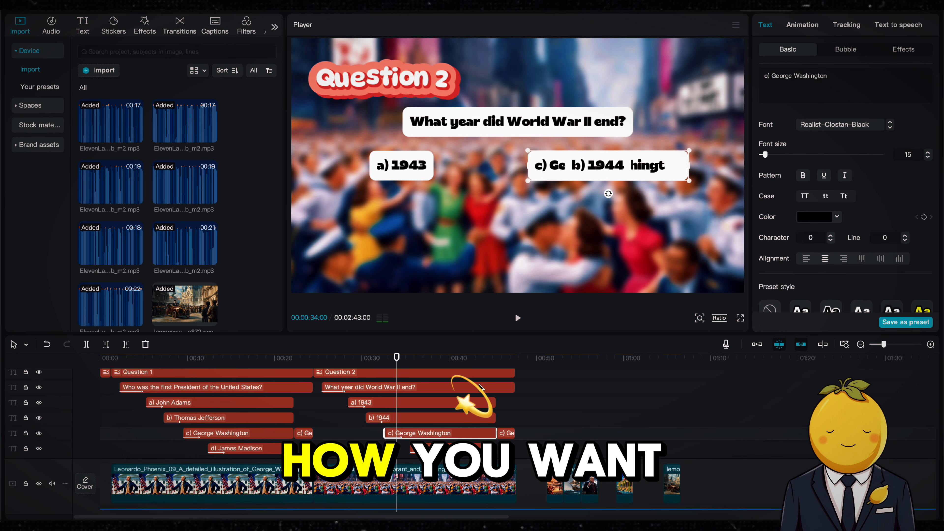
double_click(817, 76)
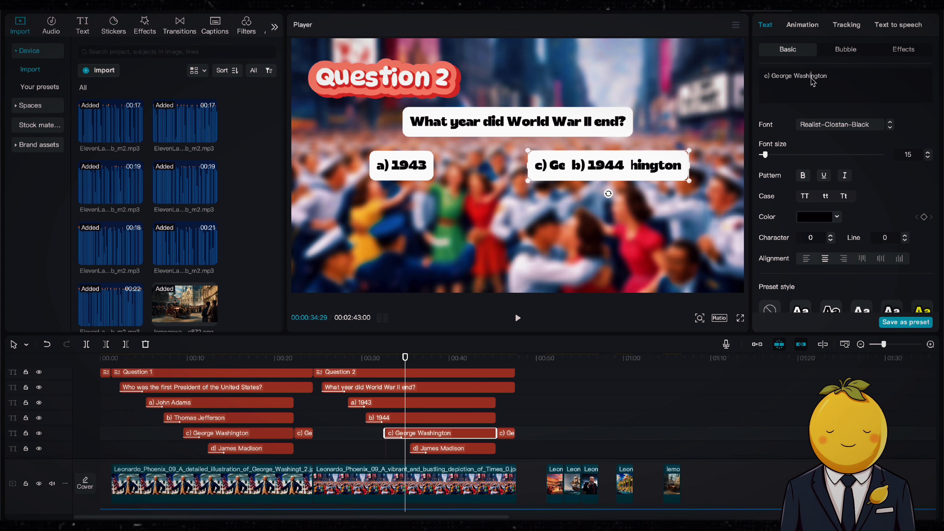
key(BackSpace)
key(BackSpace)
key(BackSpace)
key(BackSpace)
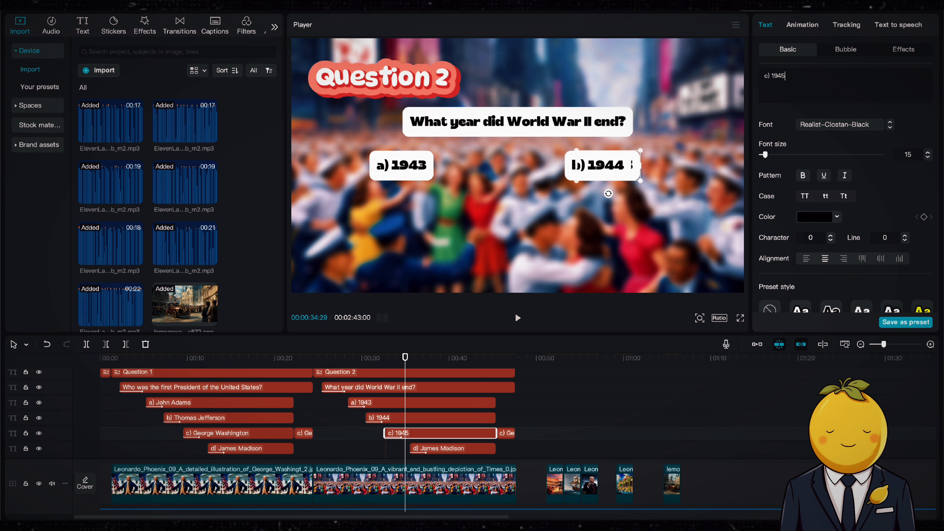
drag(594, 177, 392, 228)
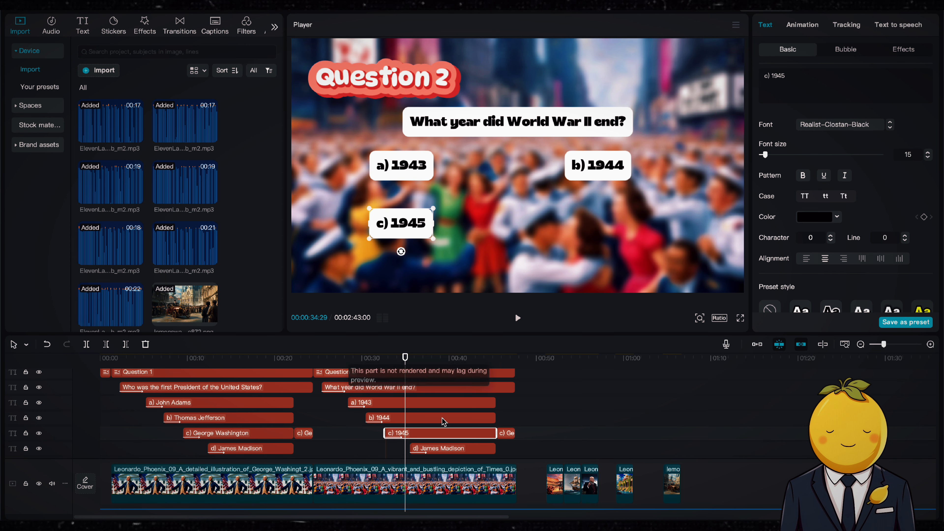
Change option d) to 1946 and place its box below option b)
key(space)
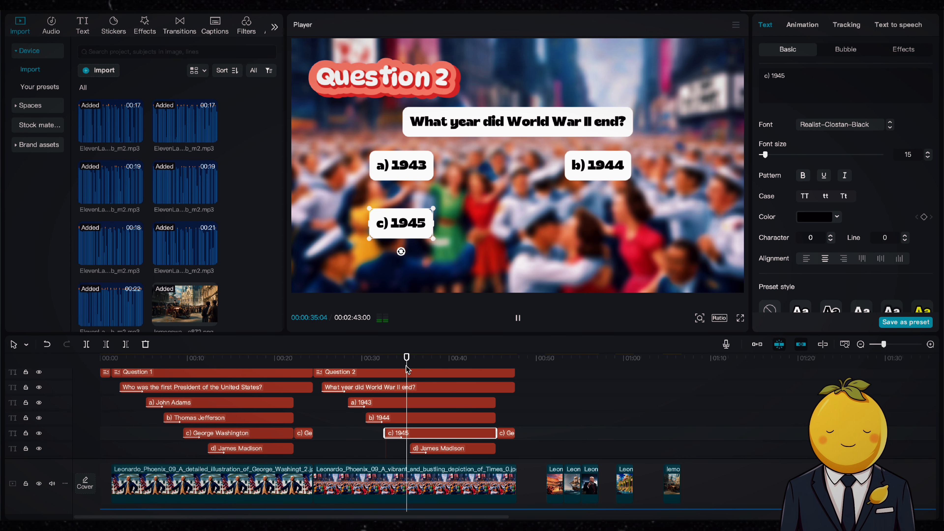
click(445, 440)
key(space)
key(space)
click(423, 363)
key(space)
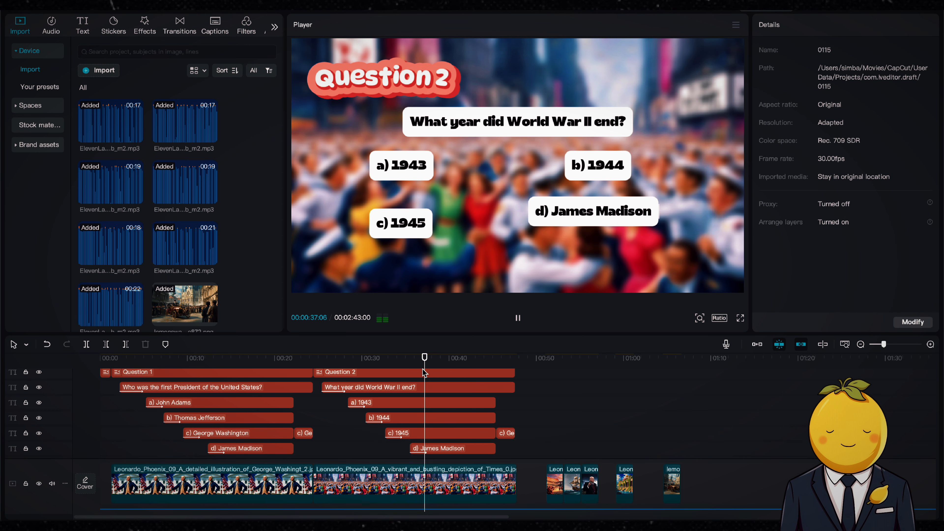
key(space)
click(409, 366)
key(space)
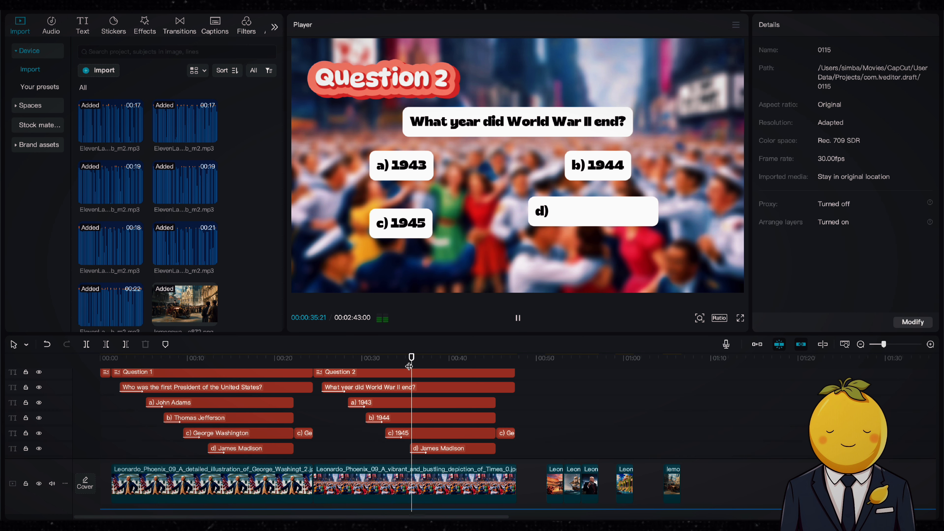
click(443, 448)
key(space)
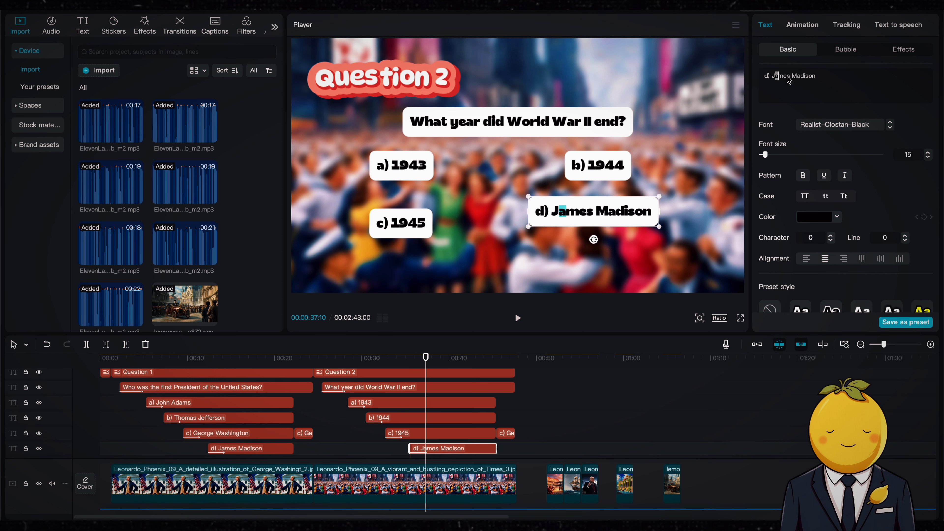
key(BackSpace)
key(BackSpace)
text(1946)
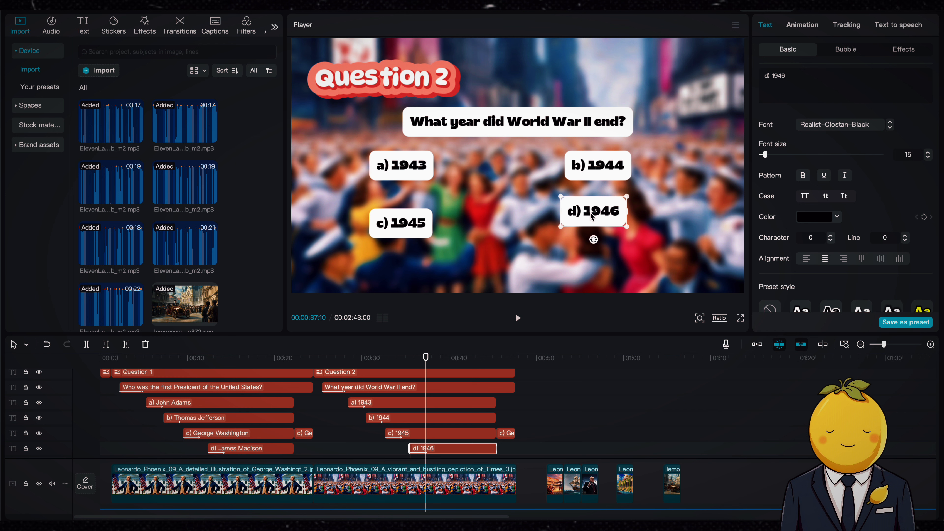
drag(592, 215, 595, 231)
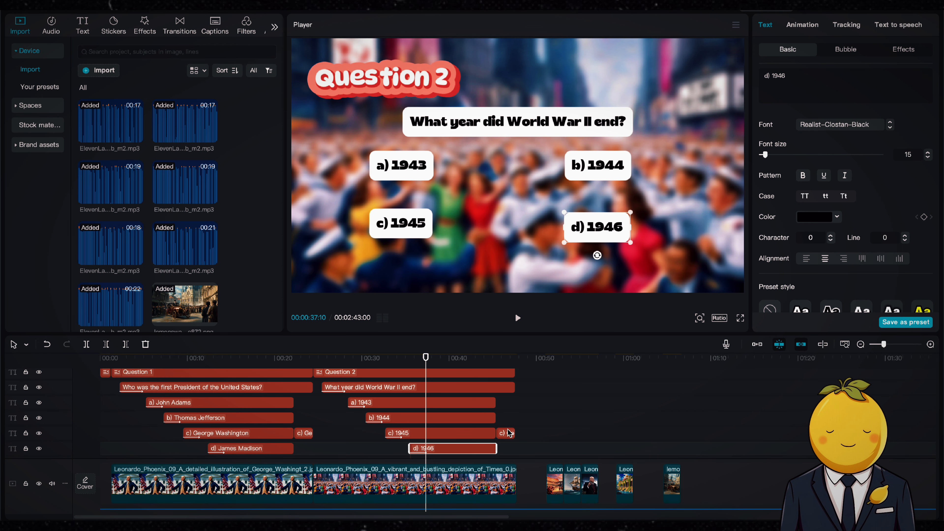
Delete the leftover answer-reveal text clip at the end of the second question and play it back
key(Delete)
click(483, 360)
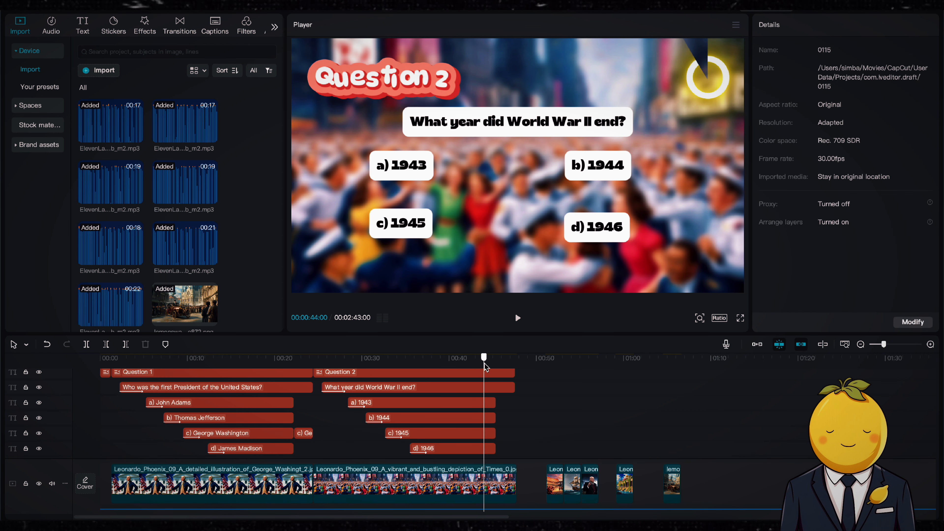
key(space)
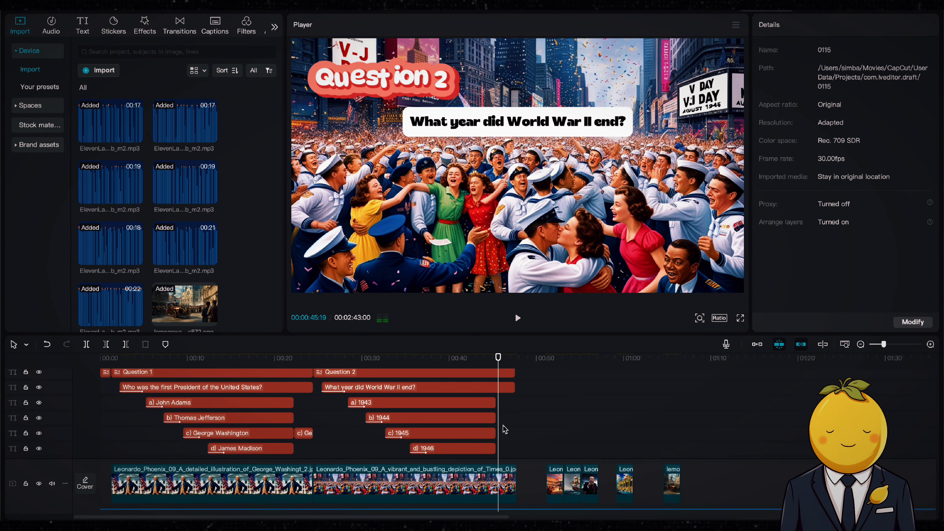
Duplicate the c) 1945 clip right after the answer clips and trim it to end with the question 2 scene
drag(500, 456, 493, 400)
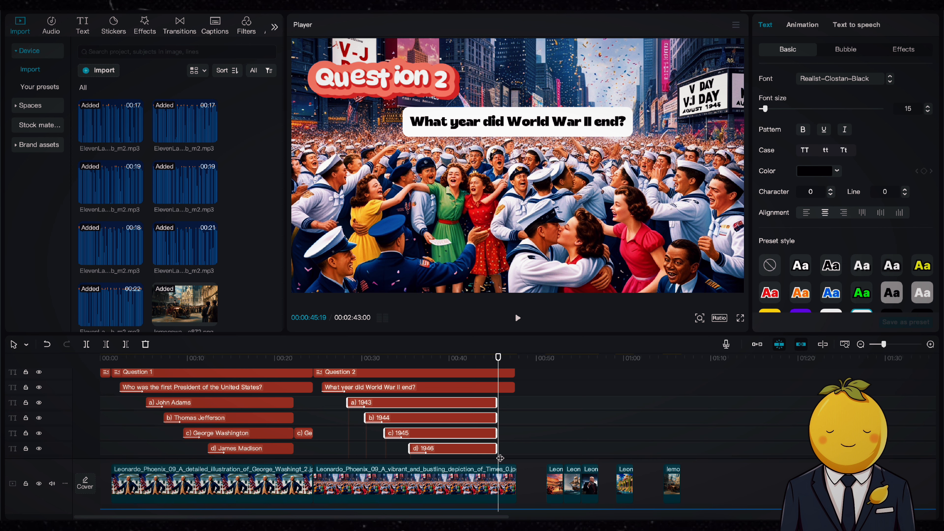
drag(494, 445, 495, 444)
click(467, 437)
key(ctrl+c)
key(ctrl+v)
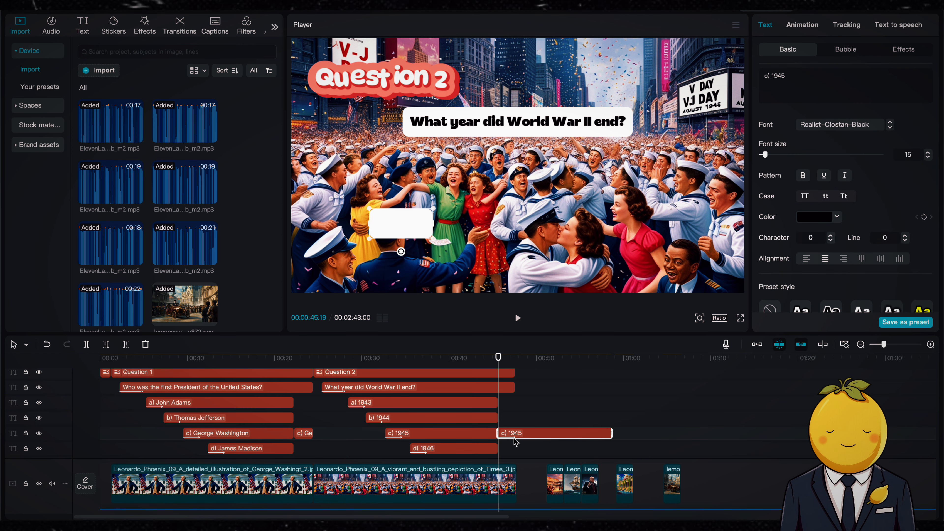
drag(606, 432, 515, 430)
Enlarge the duplicated c) 1945 text and centre it in the frame
key(space)
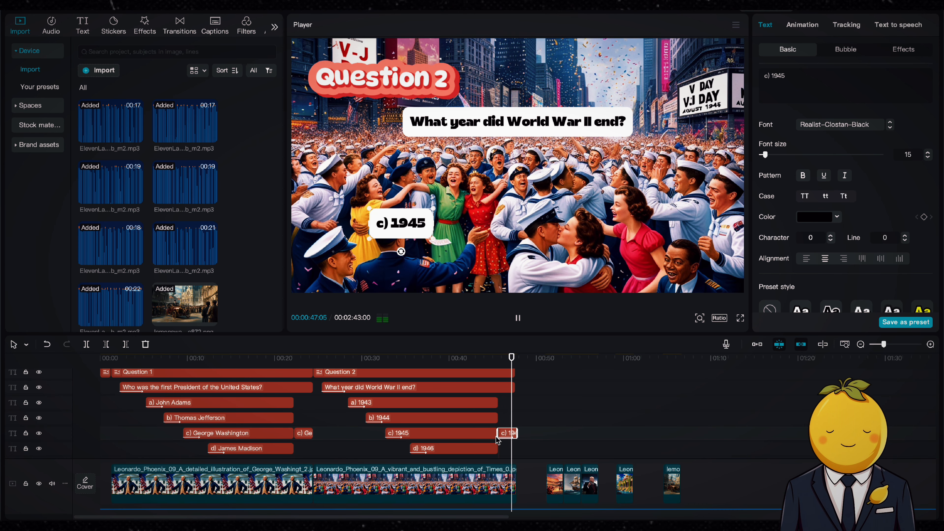
key(space)
drag(435, 209, 502, 191)
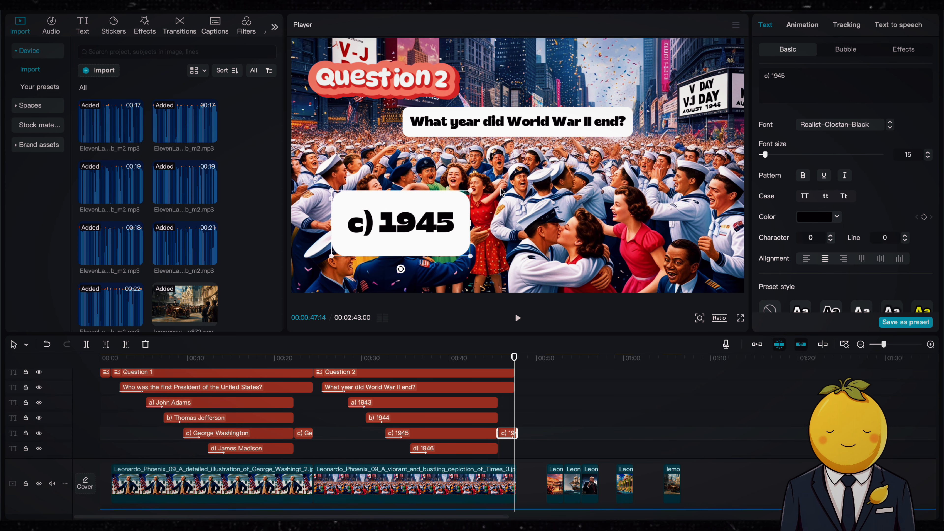
drag(454, 215, 559, 190)
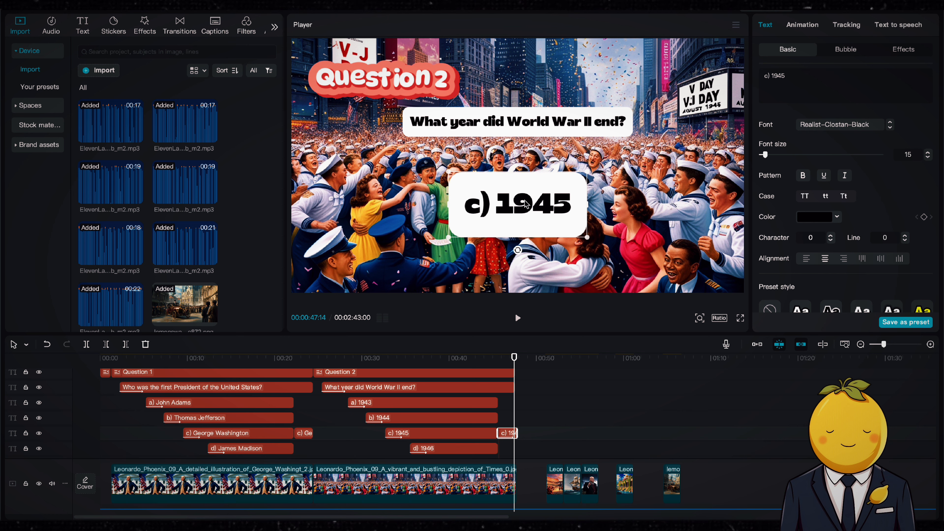
mouse_move(504, 201)
mouse_down()
mouse_move(398, 201)
mouse_move(494, 201)
mouse_up()
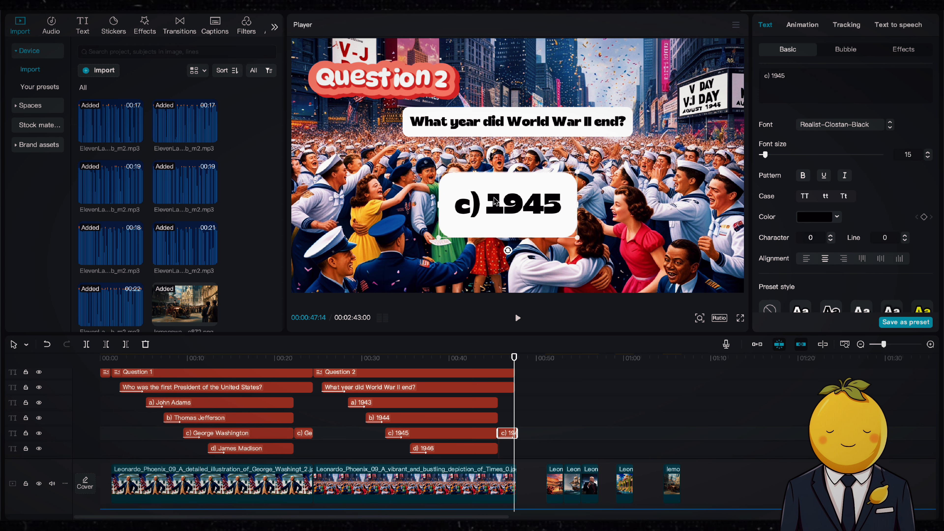
Set the duplicated answer's background colour to green
scroll(856, 235, down, 5)
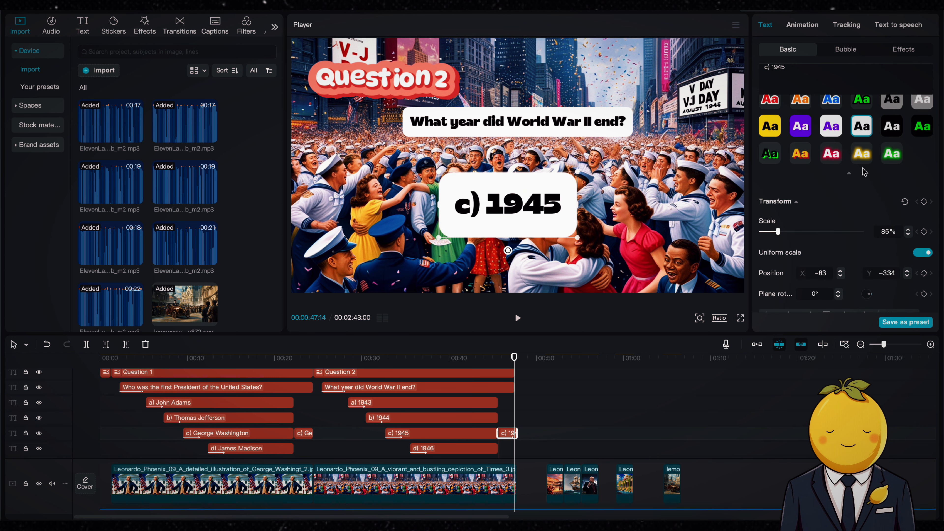
scroll(831, 232, down, 8)
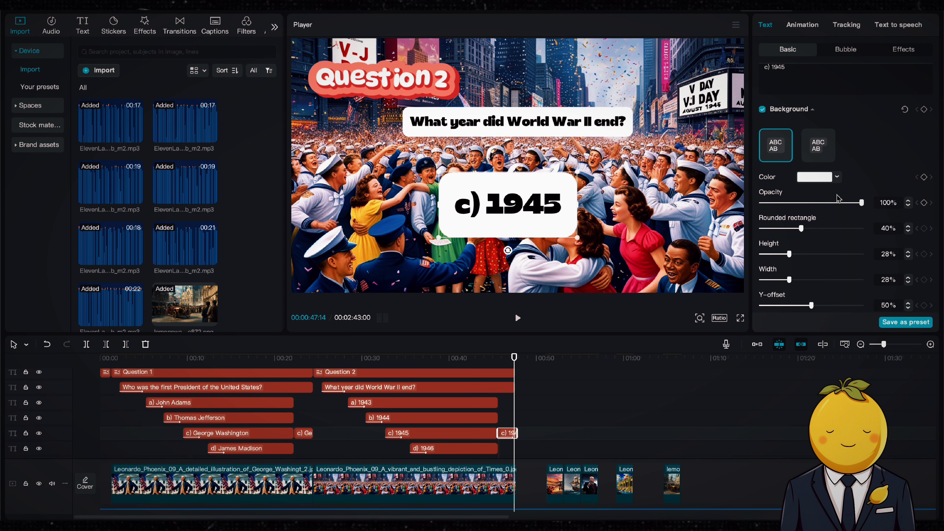
click(838, 178)
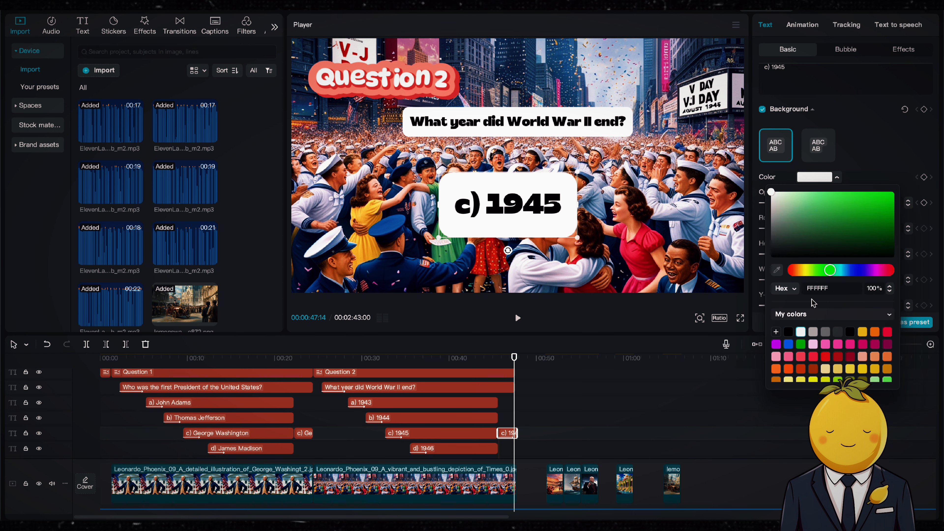
click(801, 343)
click(878, 155)
click(498, 361)
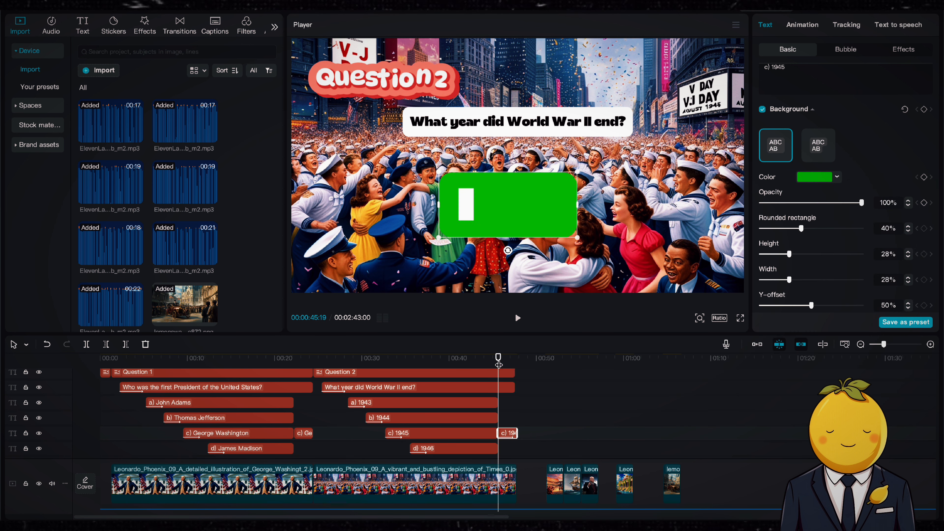
key(space)
Copy the sound effect clip and paste it at the second question's answer reveal, about 45 seconds
scroll(517, 425, down, 5)
scroll(517, 427, down, 2)
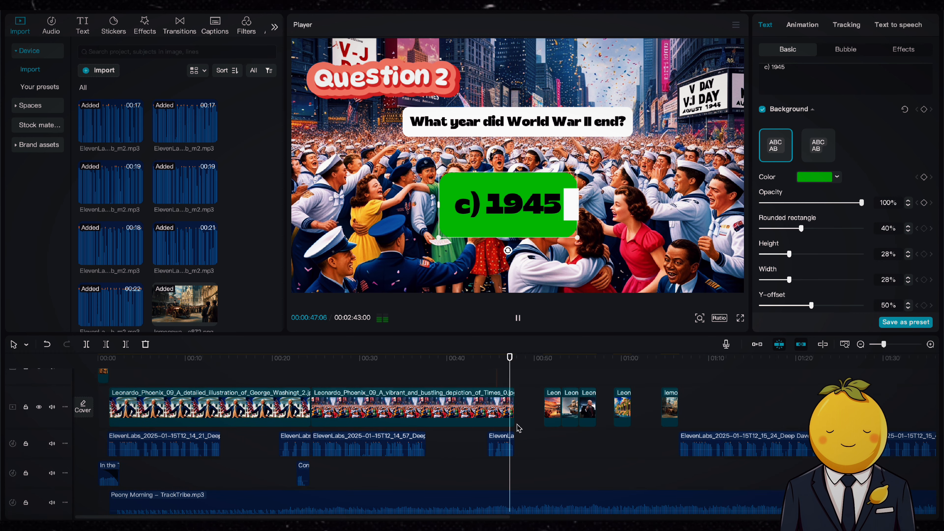
key(space)
scroll(537, 425, down, 1)
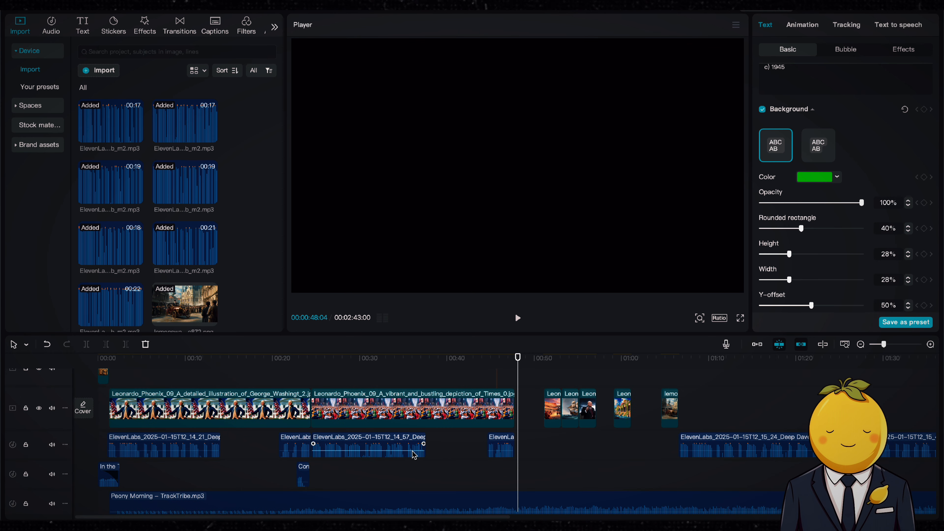
click(308, 471)
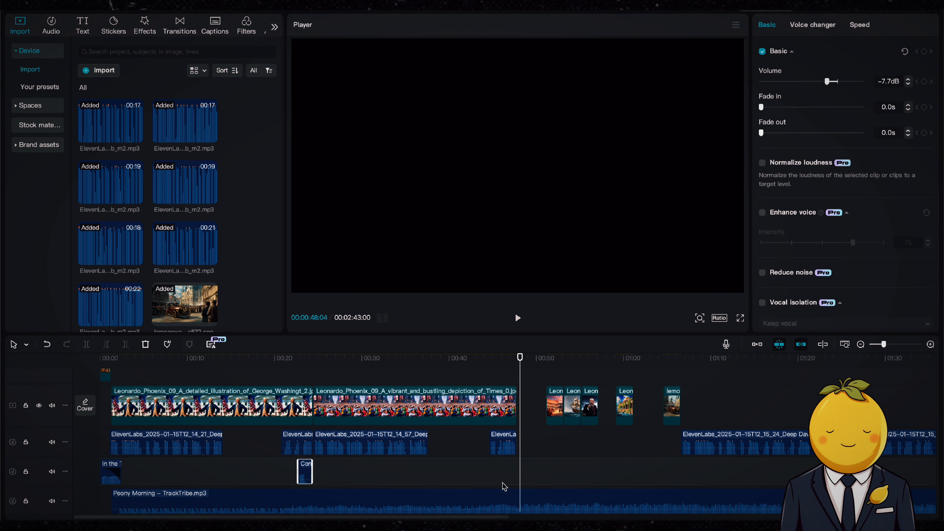
click(492, 480)
key(ctrl+v)
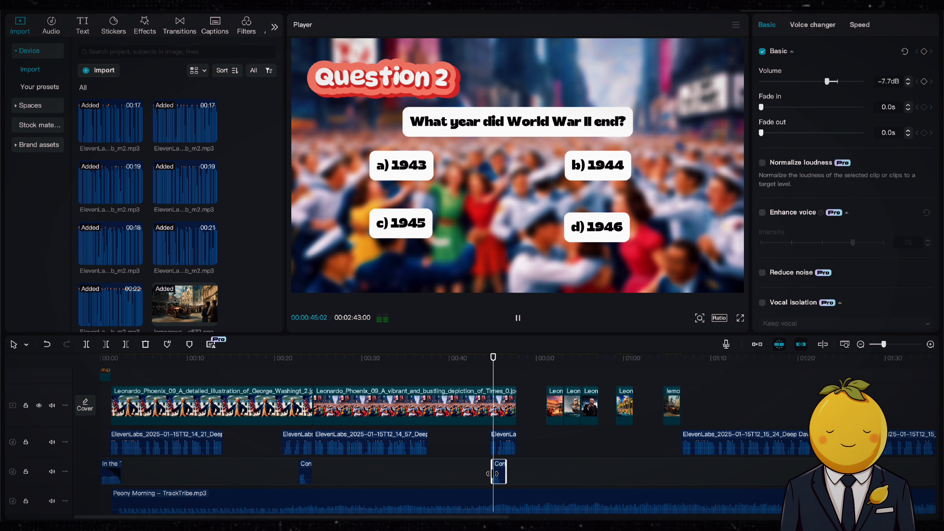
key(space)
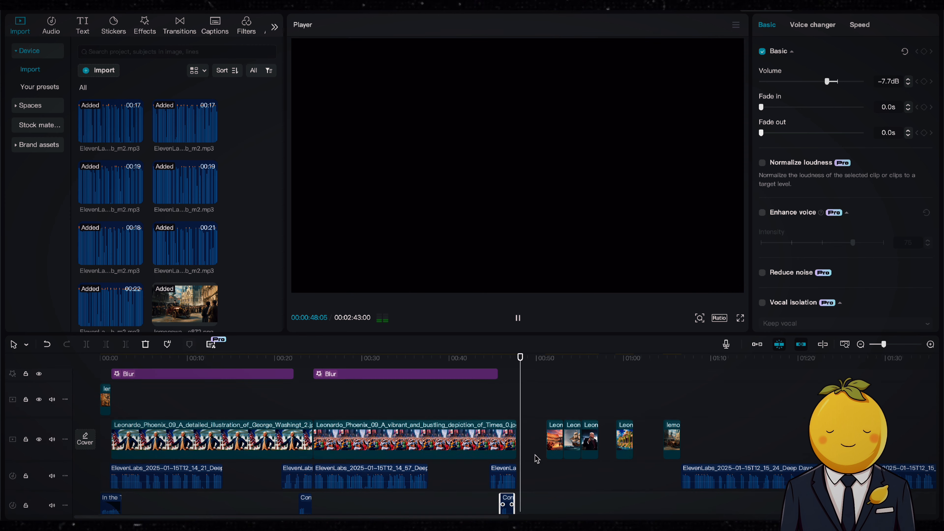
Play back the second question section of the timeline to review it
key(space)
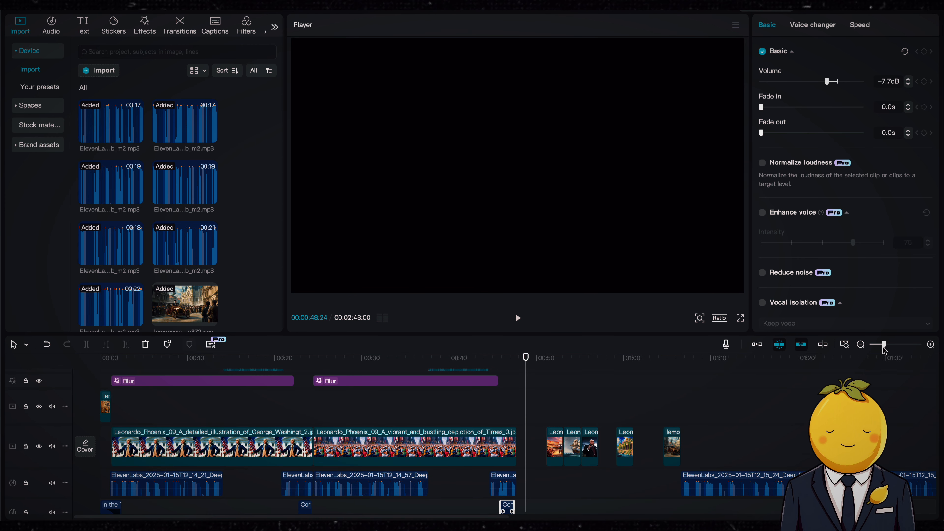
drag(883, 345, 883, 344)
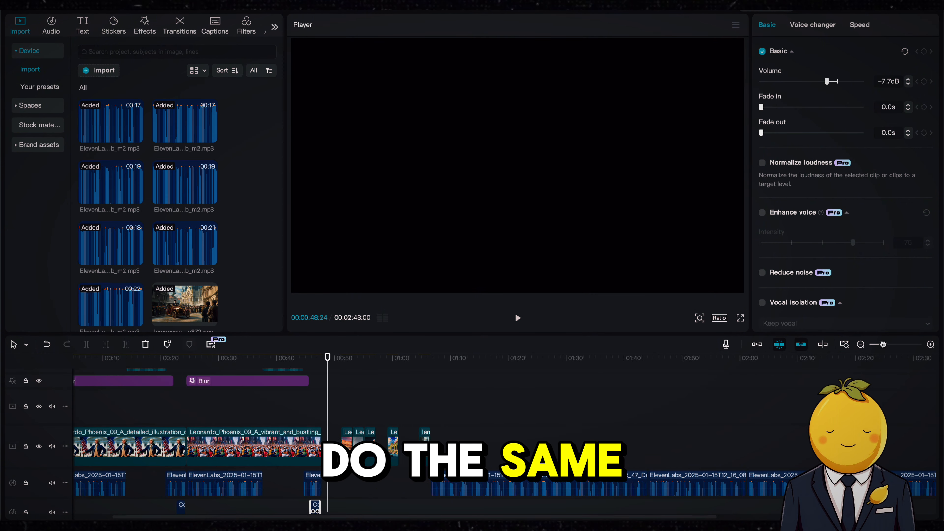
scroll(430, 419, left, 2)
scroll(371, 429, up, 5)
click(270, 358)
key(space)
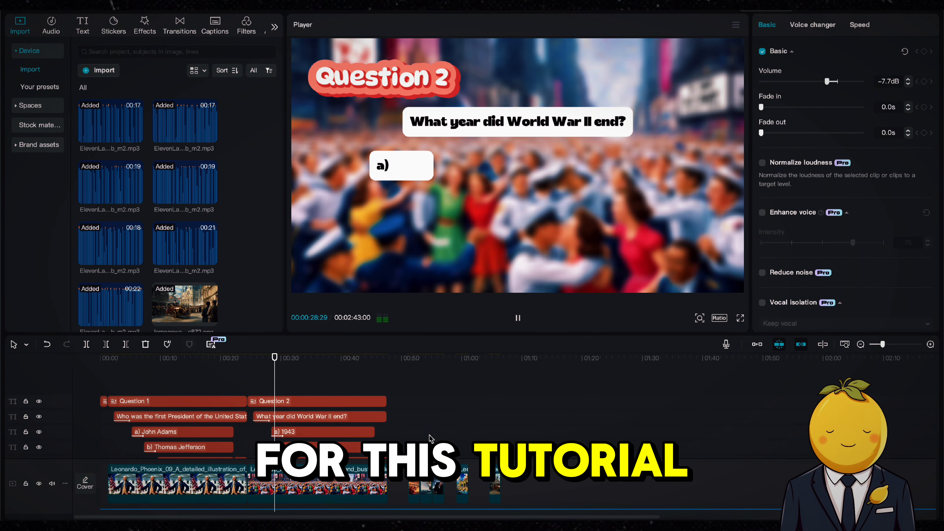
key(space)
scroll(430, 439, down, 5)
scroll(430, 438, down, 2)
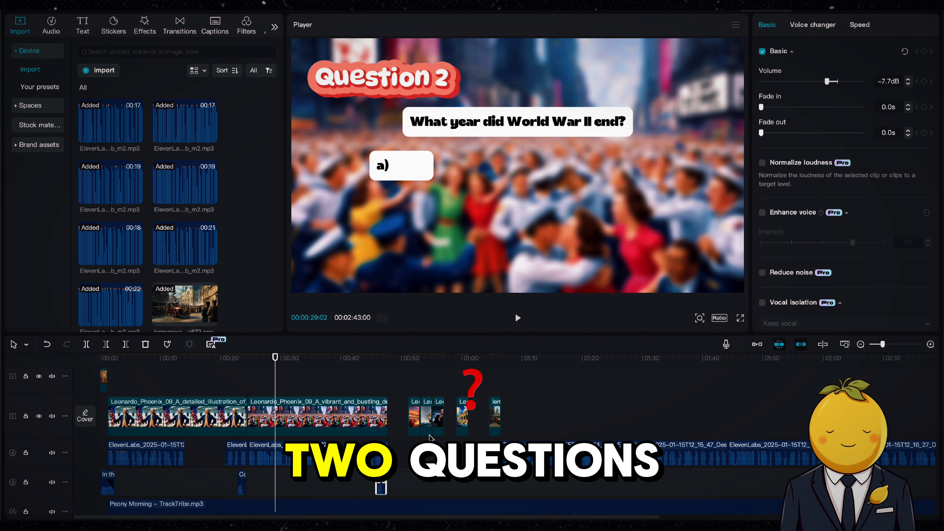
Delete the unused narration and leftover clips after the second question's answer reveal
drag(406, 392, 675, 450)
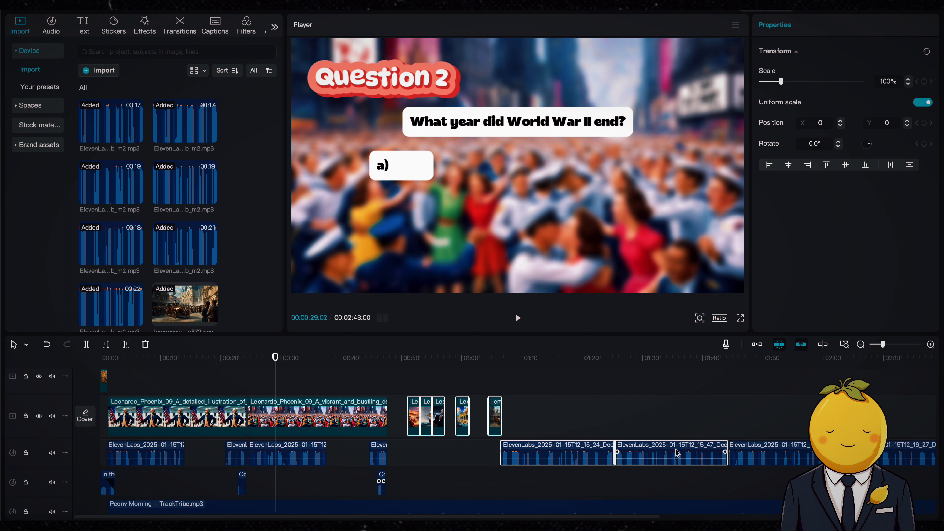
key(Delete)
drag(884, 345, 878, 345)
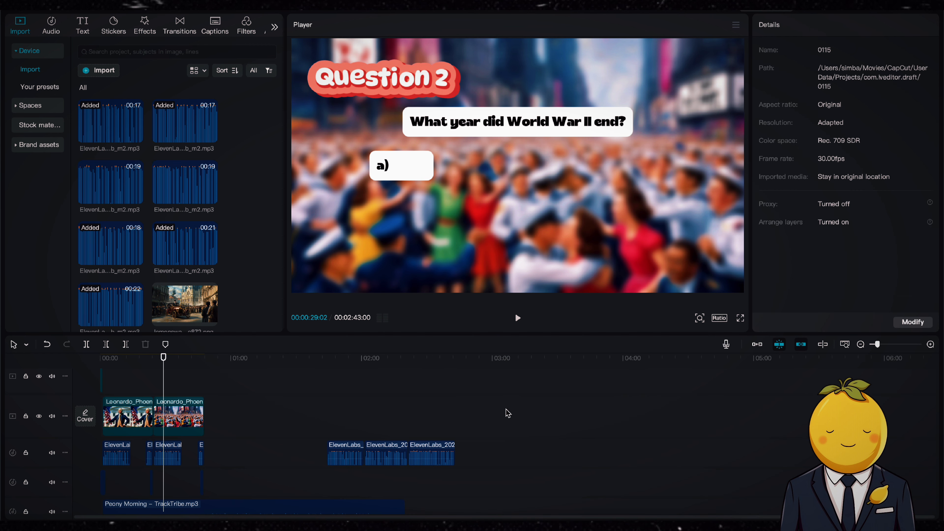
drag(490, 409, 357, 443)
key(Delete)
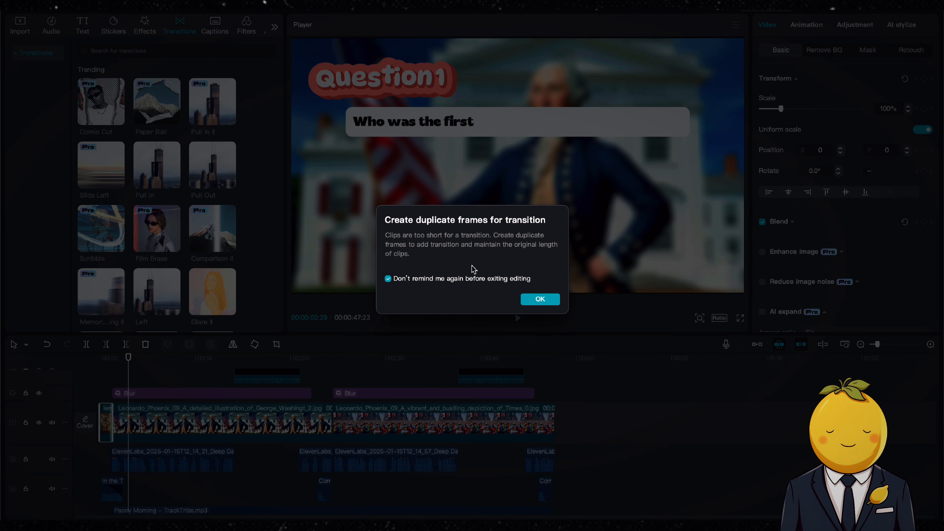
Dismiss the duplicate-frames notice and preview the video from the beginning
click(538, 299)
drag(129, 357, 106, 362)
key(space)
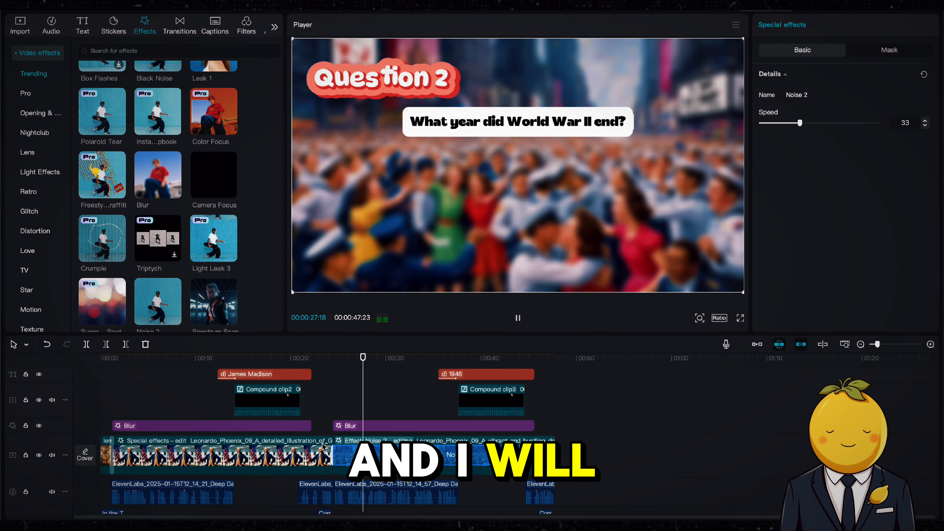
click(312, 405)
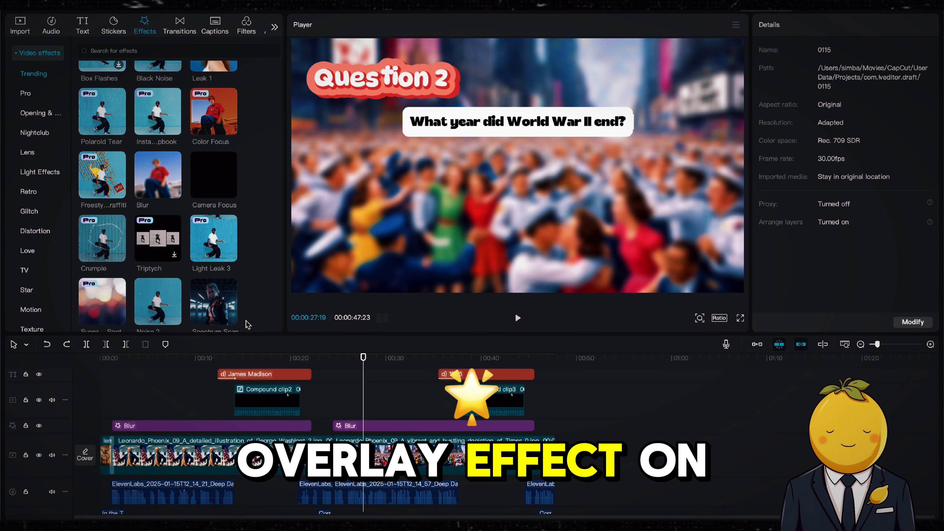
Try a Light Leak 3 overlay effect across the video and undo it
drag(216, 253, 555, 375)
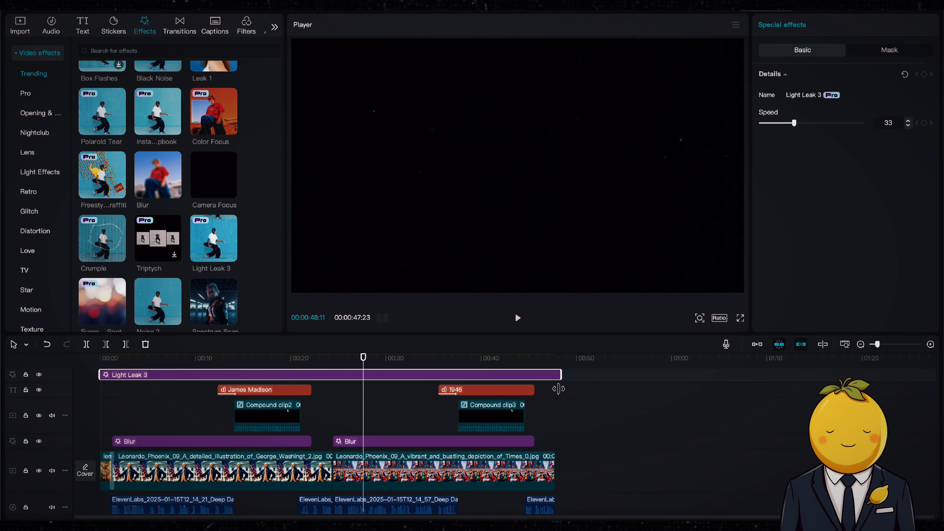
key(space)
key(space)
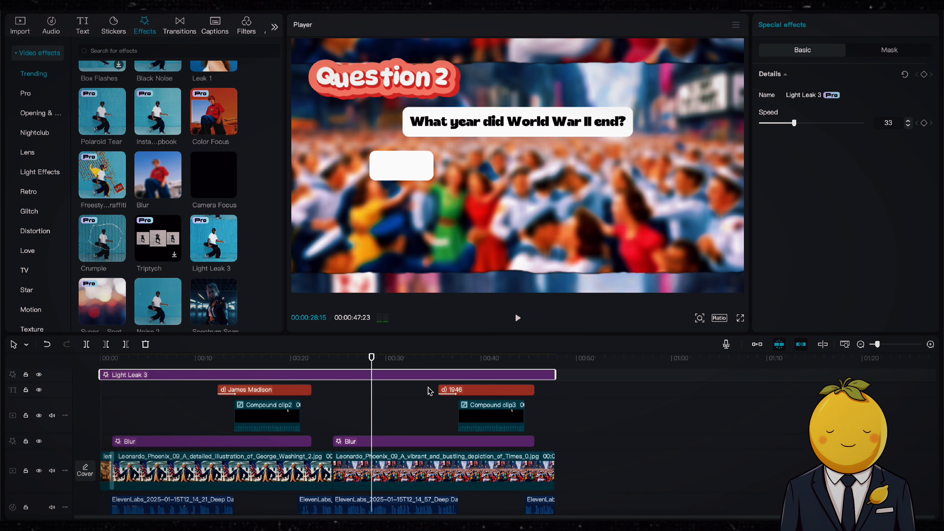
key(ctrl+z)
key(ctrl+z)
Add the Noise 2 effect on its own track and stretch it across the whole video
drag(153, 297, 253, 375)
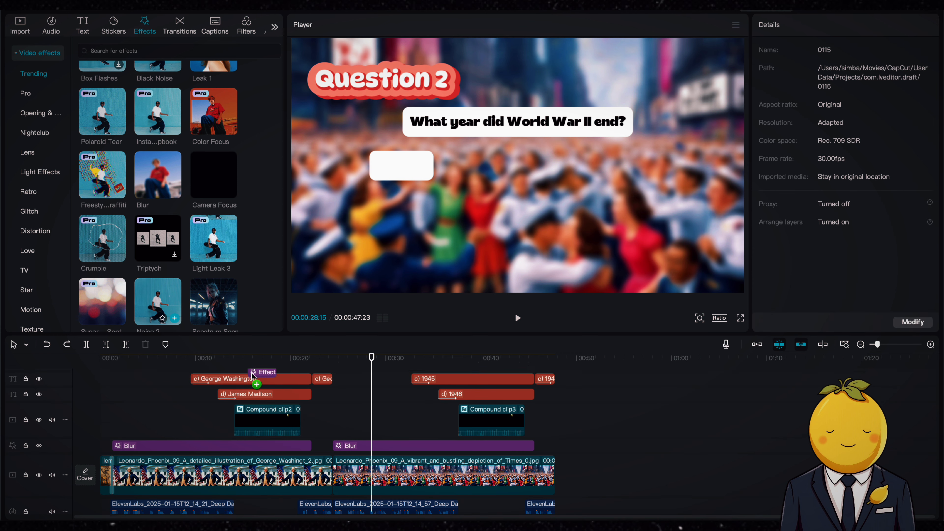
drag(366, 376, 368, 375)
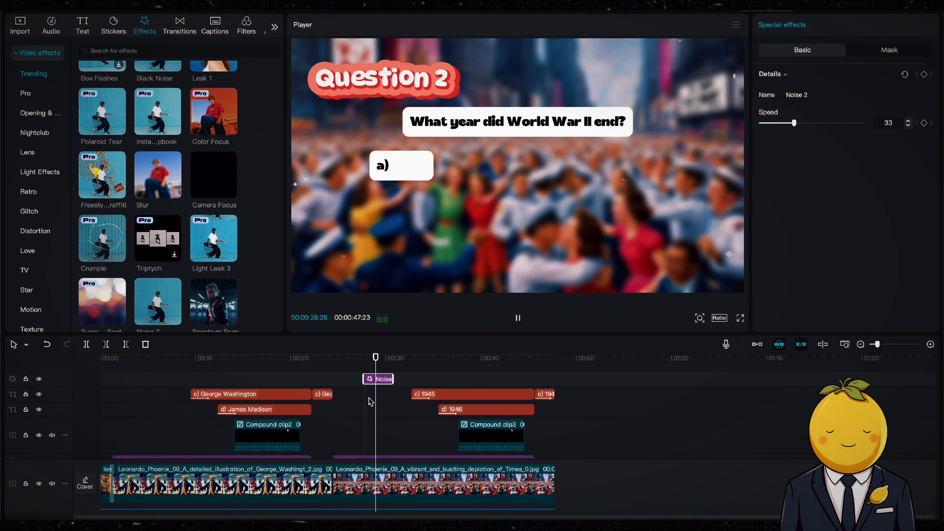
scroll(379, 427, up, 3)
scroll(168, 399, up, 1)
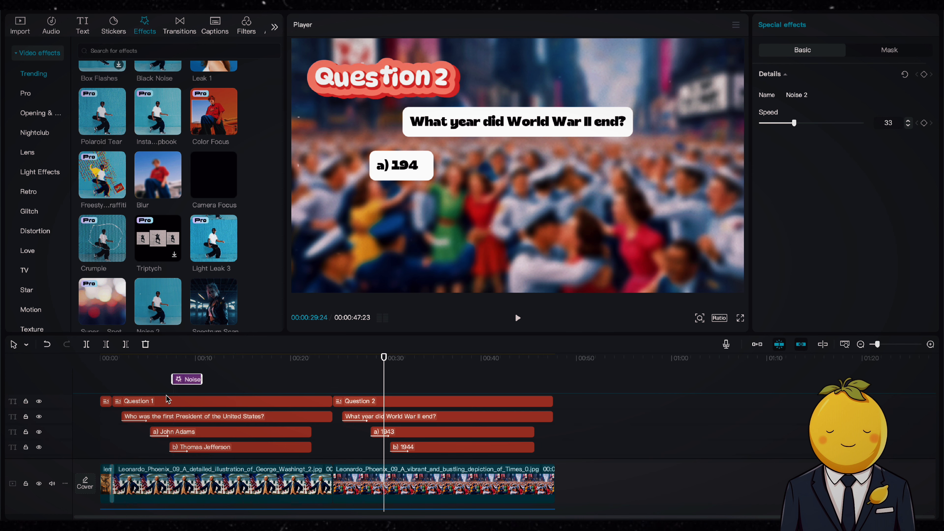
drag(129, 401, 556, 401)
Add the Clear II and Center Light filters at the playhead and lower Center Light's intensity
click(252, 31)
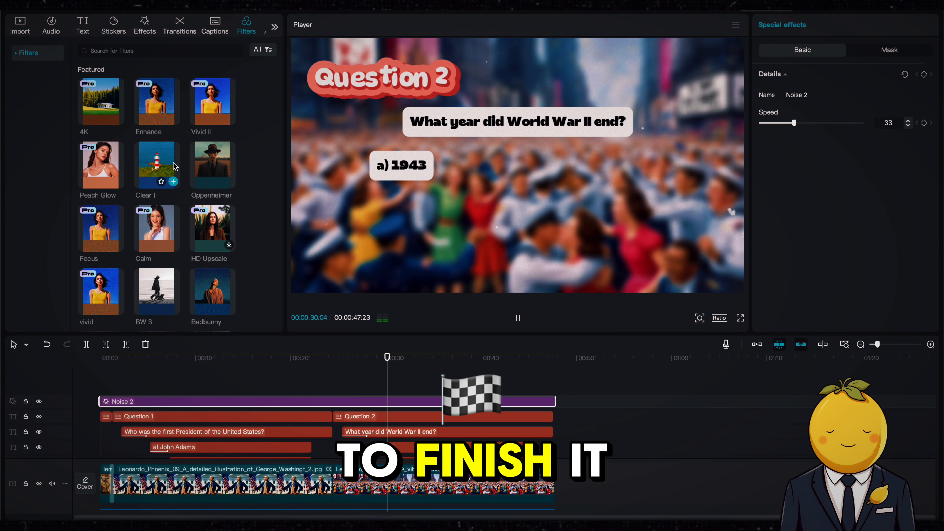
drag(156, 165, 395, 401)
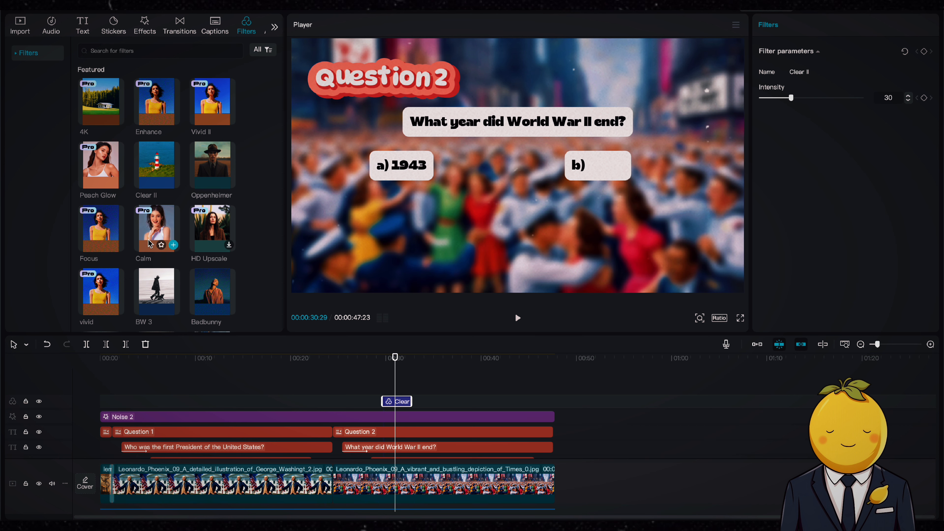
scroll(177, 258, down, 4)
drag(156, 287, 383, 391)
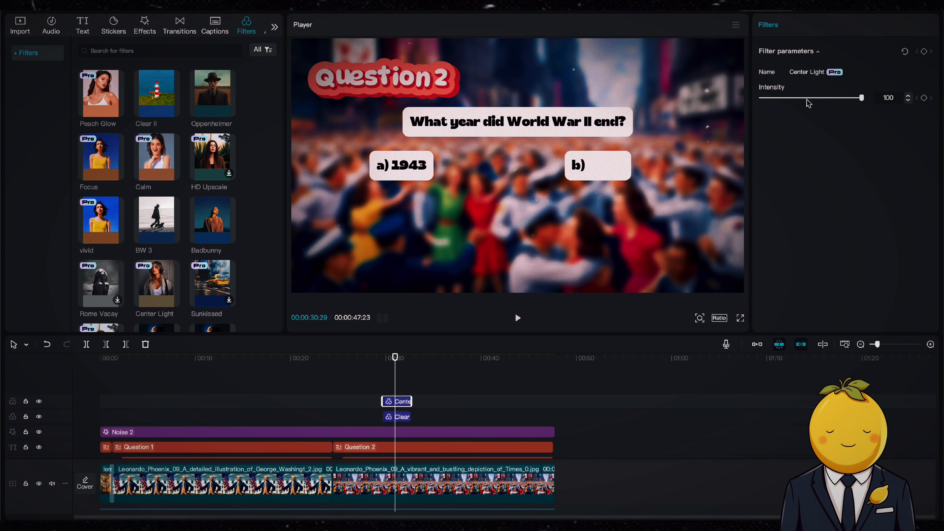
drag(806, 100, 778, 99)
Stretch both filters across the full video length and preview the video from the start
drag(370, 402, 47, 389)
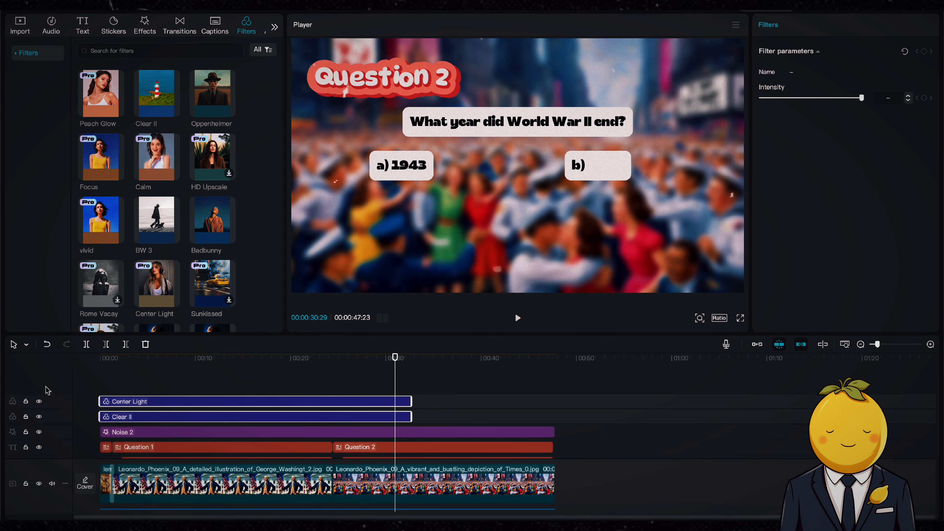
drag(411, 402, 551, 398)
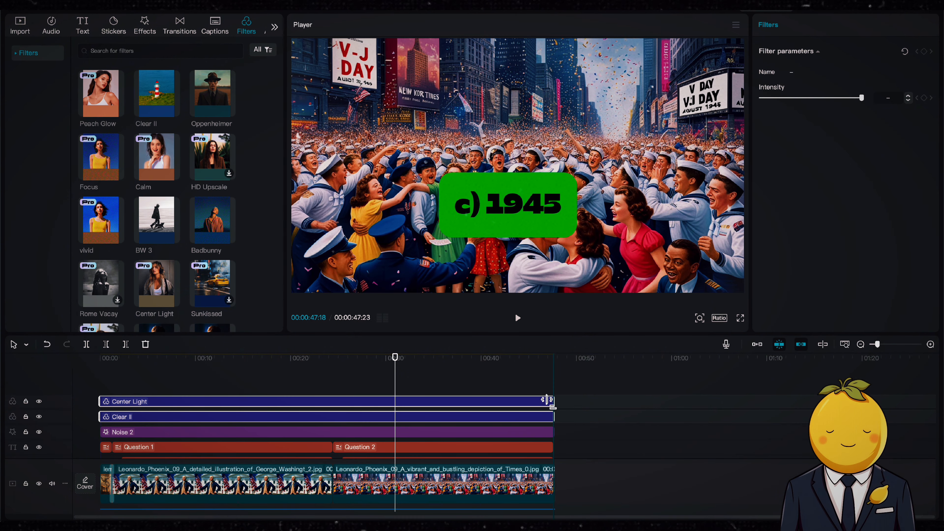
key(space)
scroll(482, 401, down, 6)
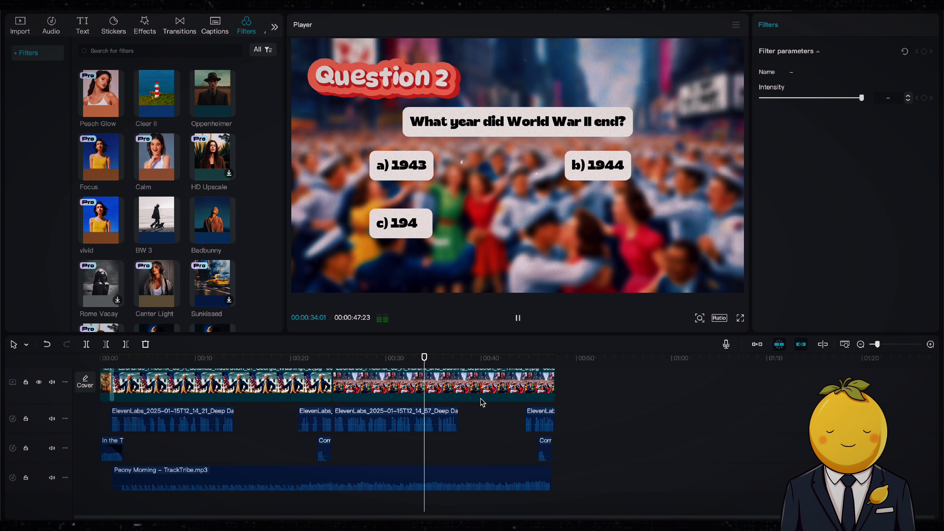
key(Home)
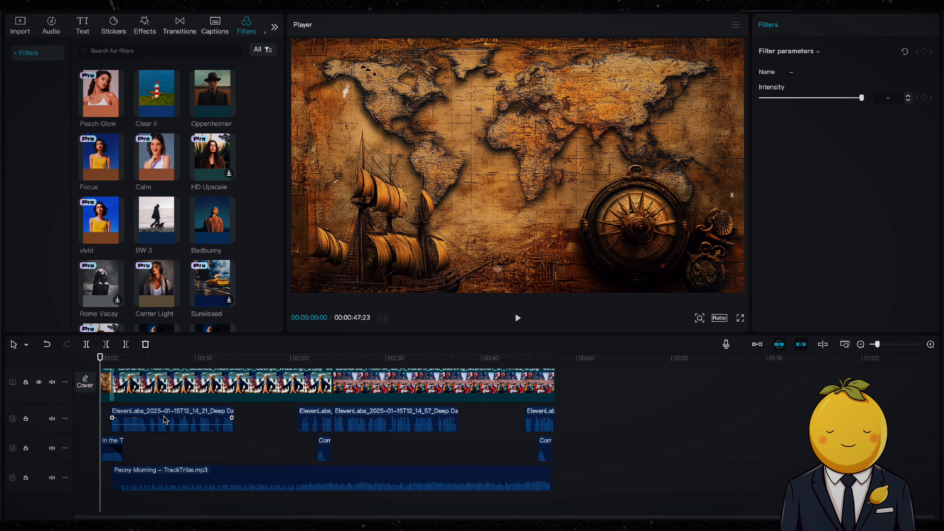
key(space)
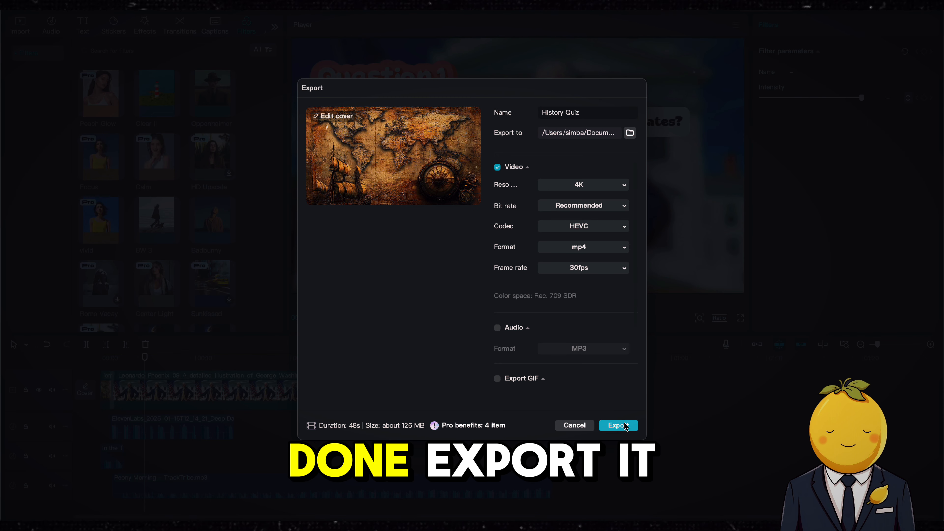
Export the video as History Quiz in 4K, HEVC, mp4 at 30fps
click(619, 425)
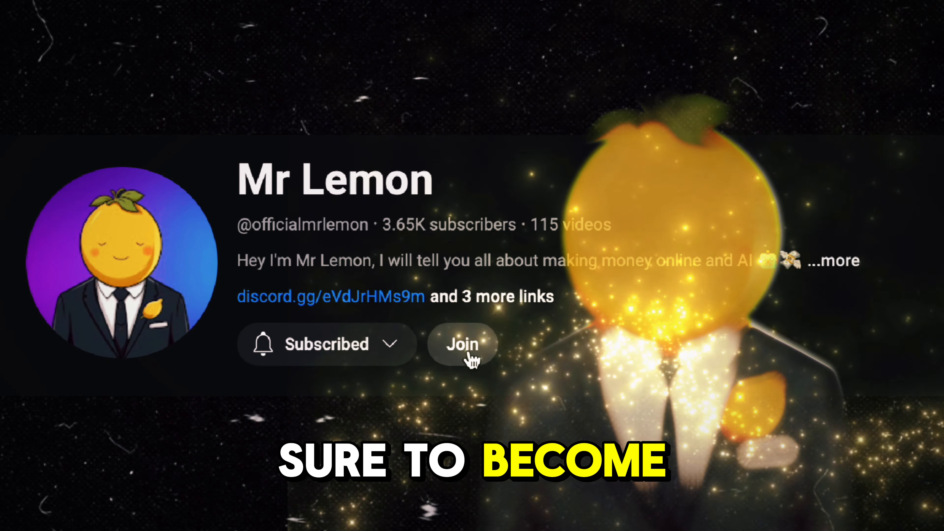
click(463, 346)
scroll(387, 302, down, 4)
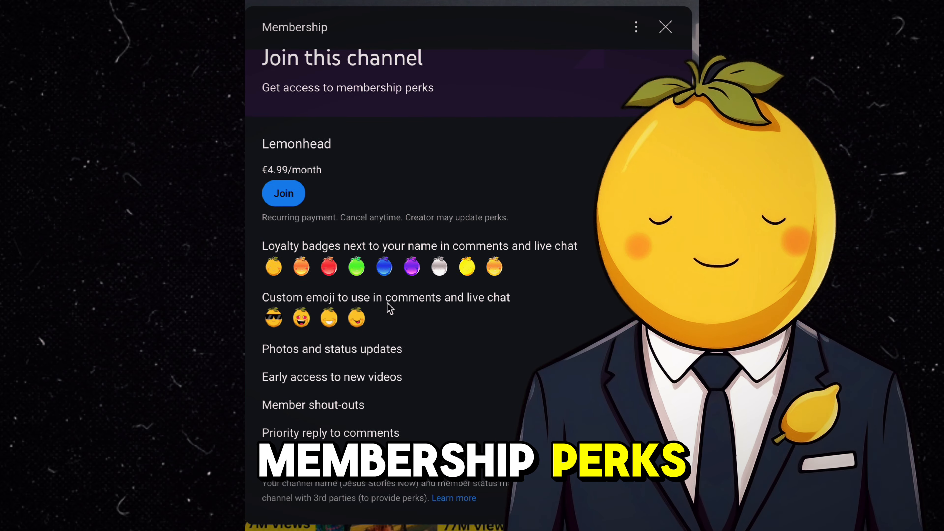
scroll(388, 303, up, 5)
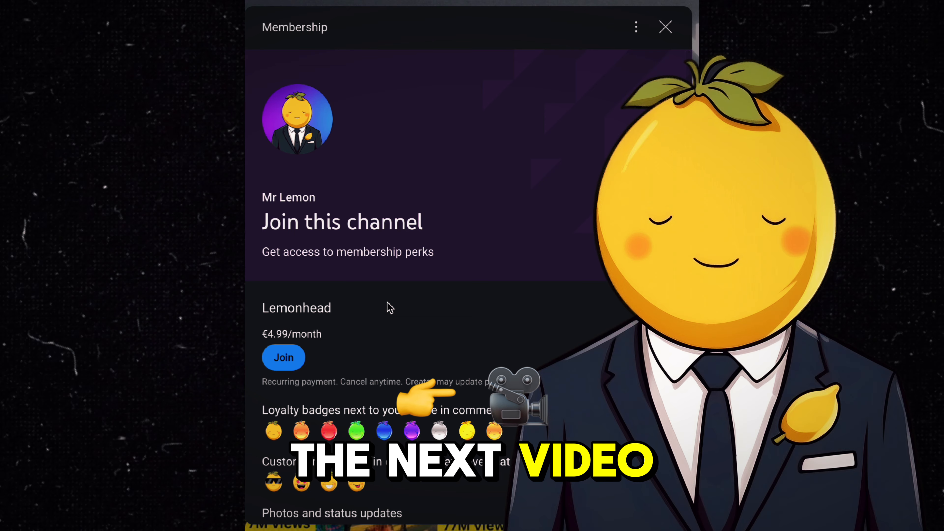